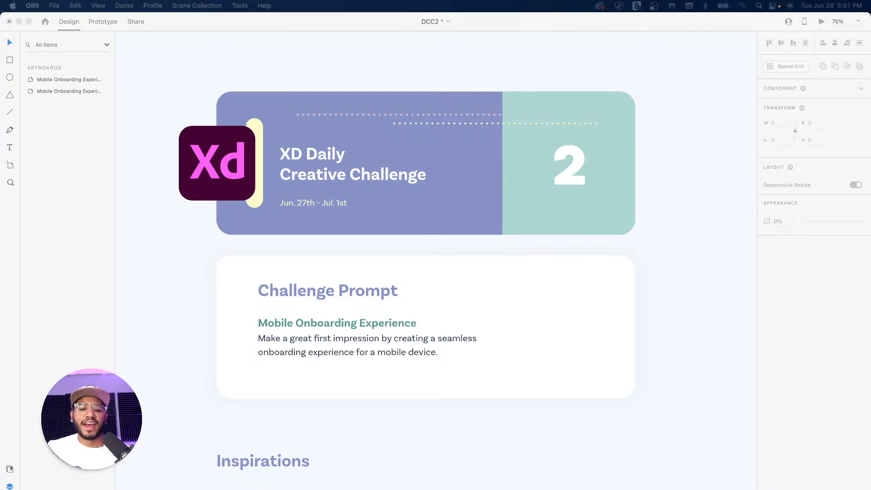
Switch to the DCC2 XD file and pan to the Mobile Onboarding Experience – Assets artboard
click(678, 308)
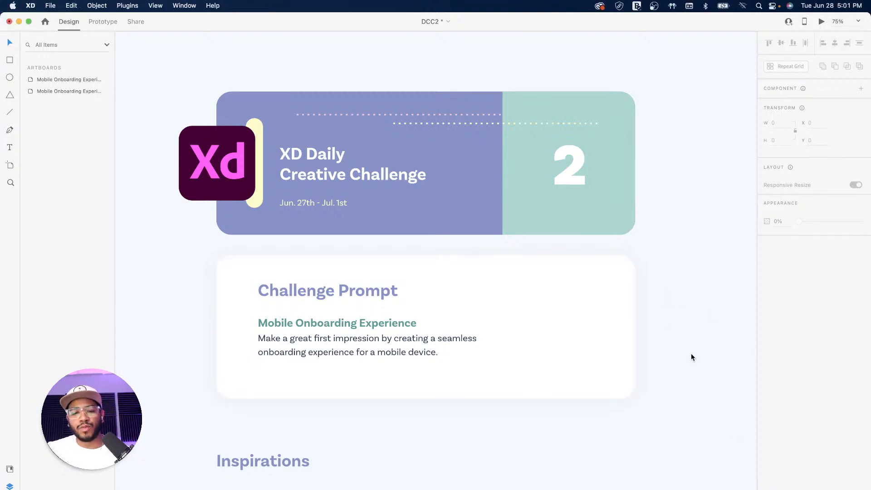
scroll(652, 373, down, 10)
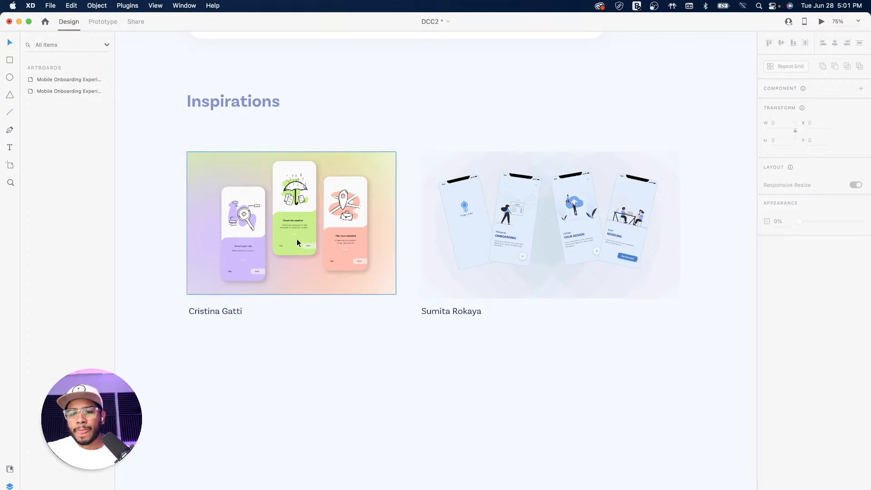
drag(460, 152, 403, 235)
drag(735, 57, 462, 209)
drag(697, 80, 201, 242)
drag(393, 198, 481, 177)
drag(447, 241, 483, 238)
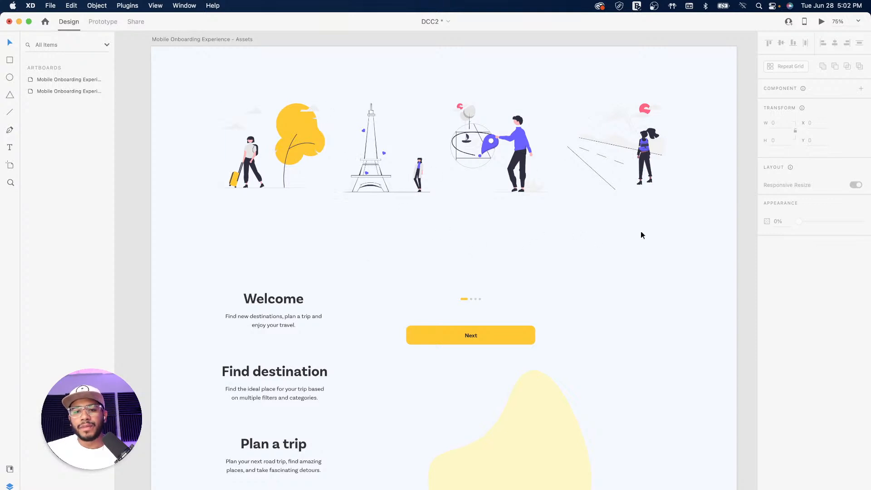
Reveal empty canvas right of the assets artboard and show the artboard size presets
click(694, 239)
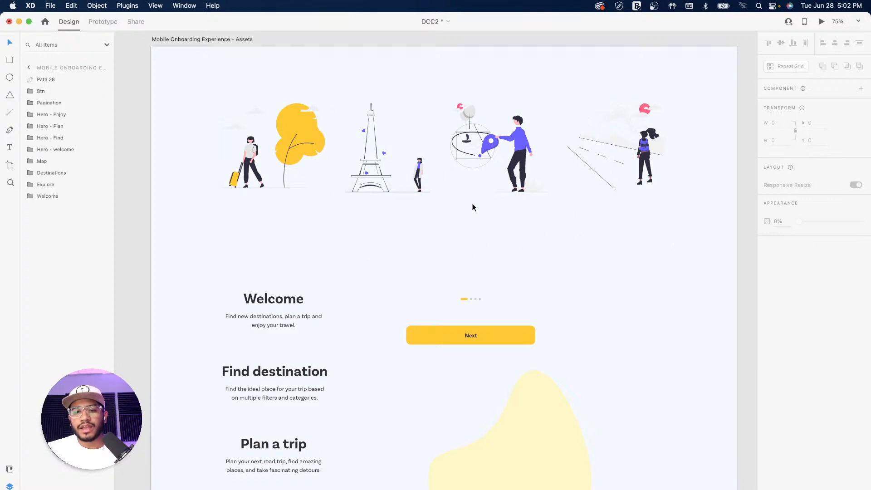
scroll(478, 259, right, 10)
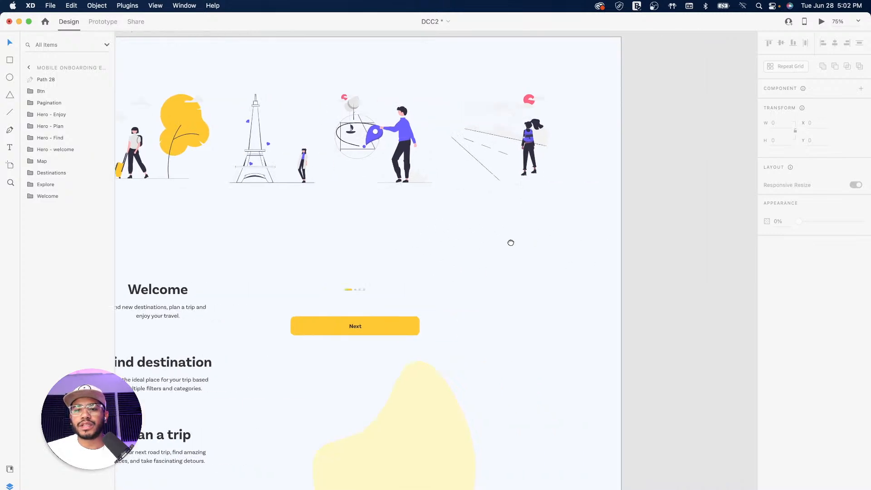
drag(347, 282, 452, 272)
drag(571, 271, 393, 280)
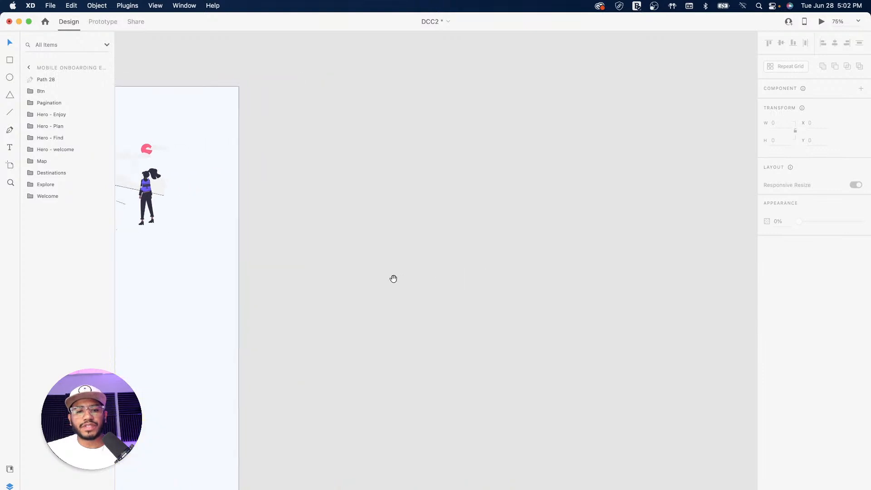
drag(506, 271, 514, 261)
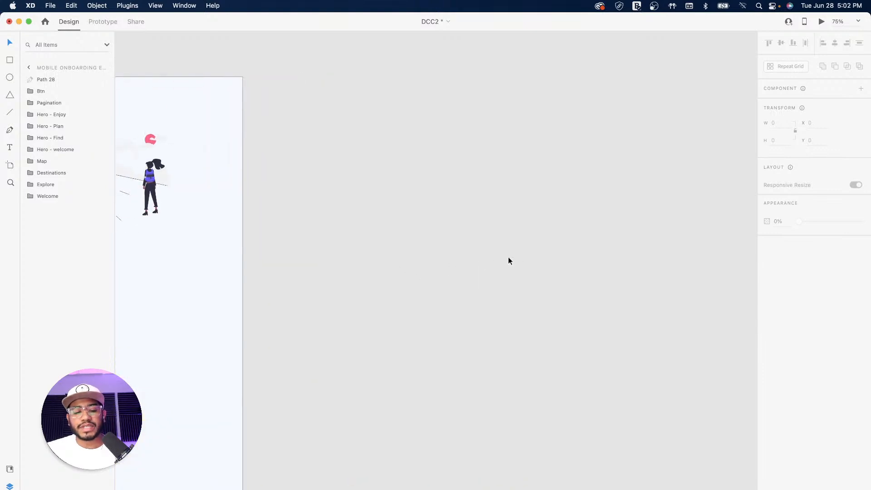
key(a)
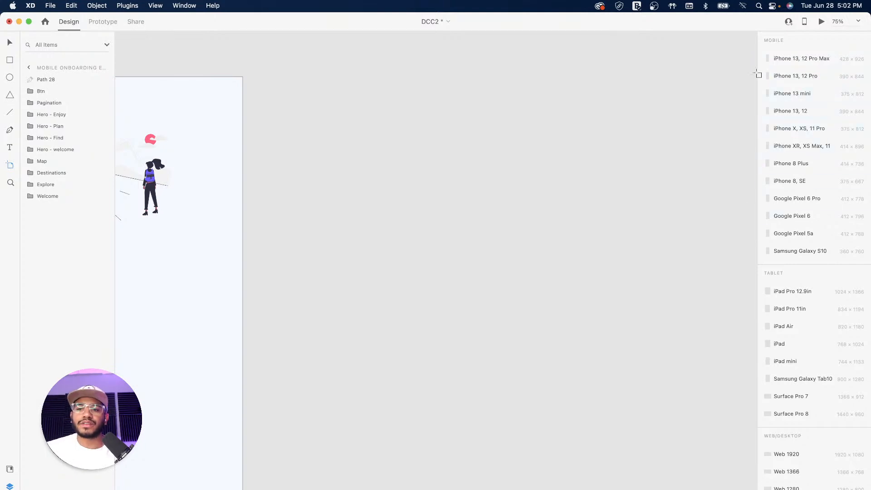
Add a 390 × 844 iPhone 13, 12 Pro artboard and return to the Select tool
click(802, 75)
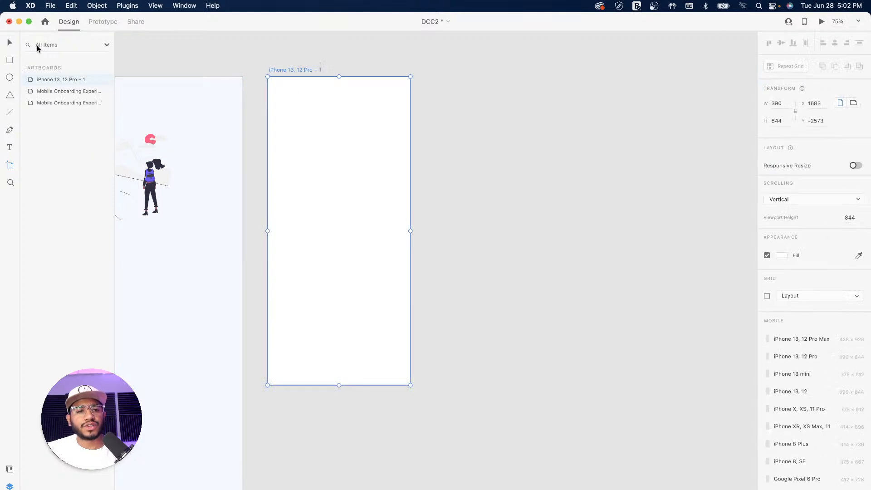
click(10, 43)
drag(319, 73, 518, 86)
drag(352, 115, 455, 123)
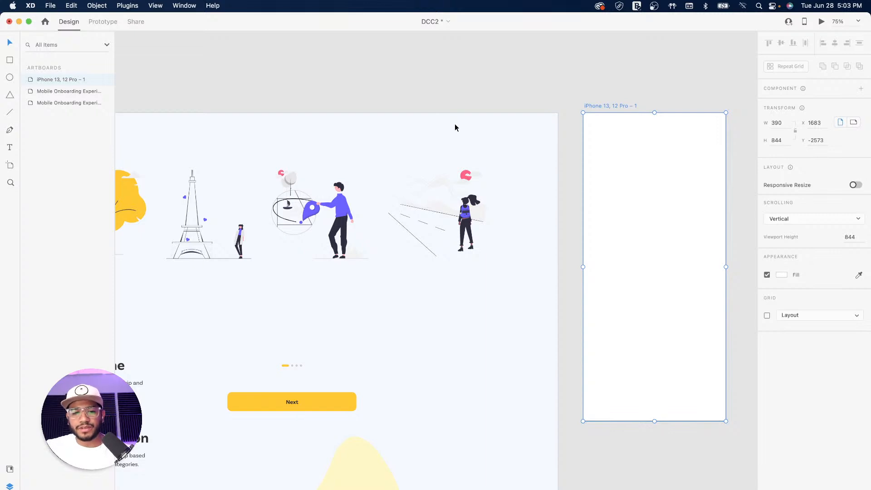
Option-drag a copy of the large yellow blob onto the top of the iPhone artboard
click(462, 92)
drag(347, 97, 517, 94)
drag(602, 208, 399, 180)
click(393, 431)
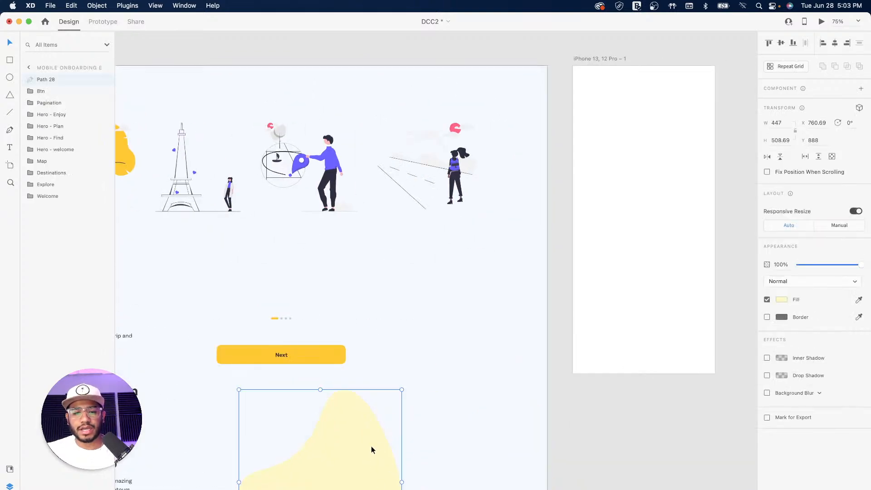
drag(362, 459, 598, 134)
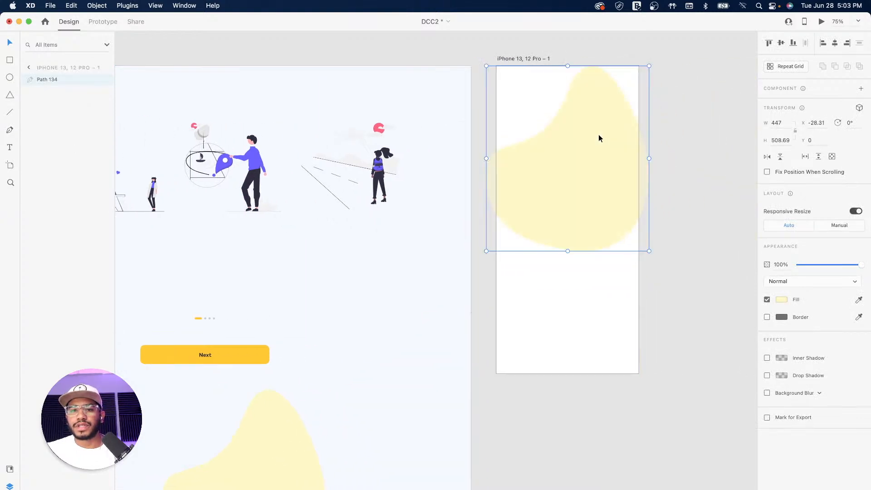
scroll(616, 188, up, 3)
drag(566, 226, 566, 211)
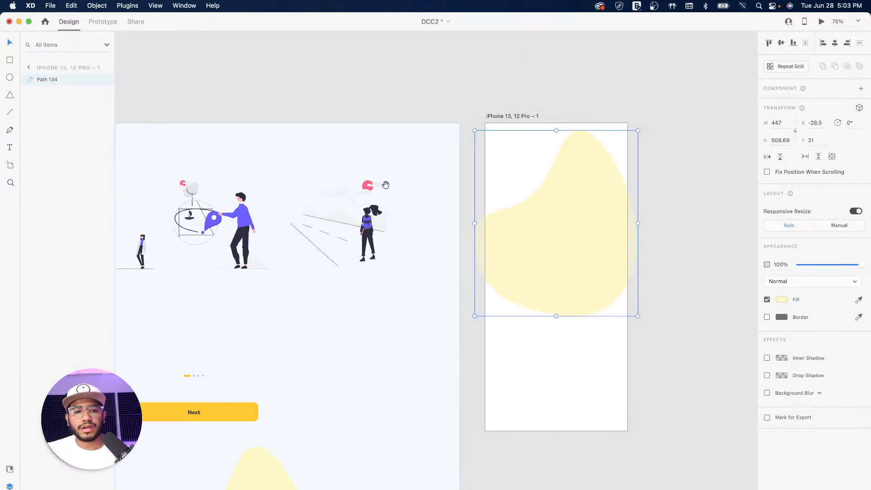
Copy the traveller-and-tree illustration onto the iPhone artboard, centred over the yellow blob
scroll(387, 182, left, 5)
click(257, 212)
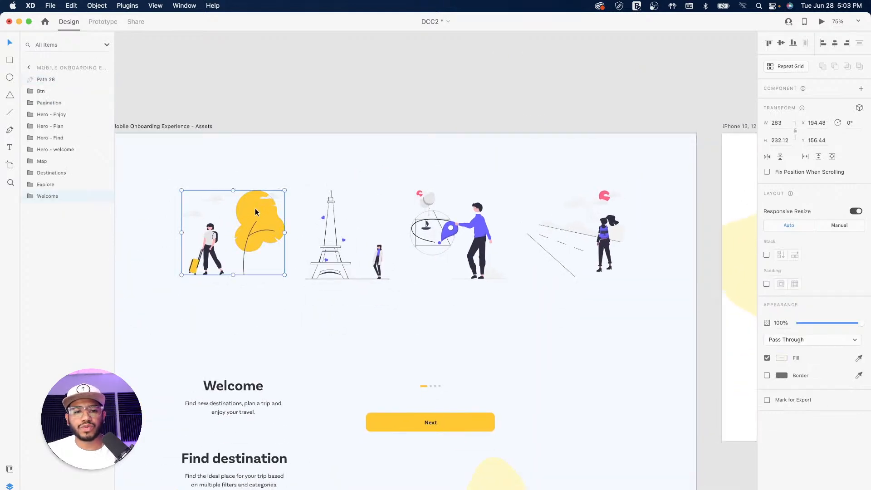
key(super+c)
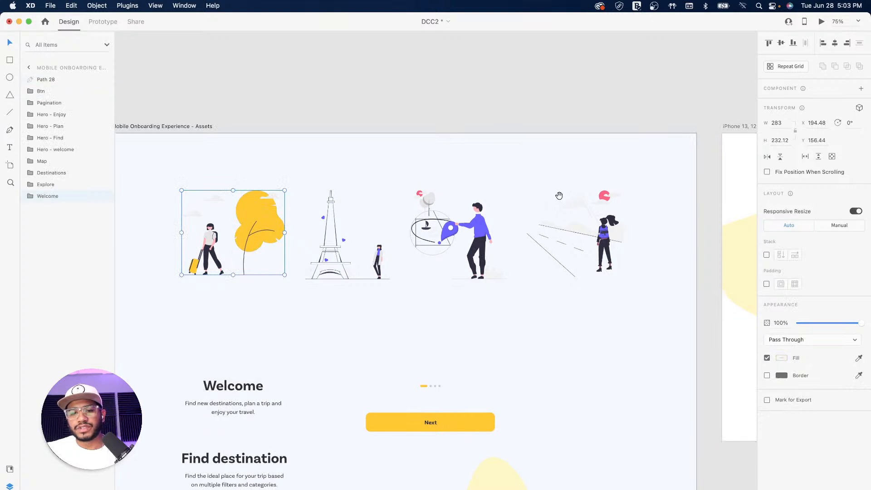
scroll(482, 139, right, 5)
click(481, 136)
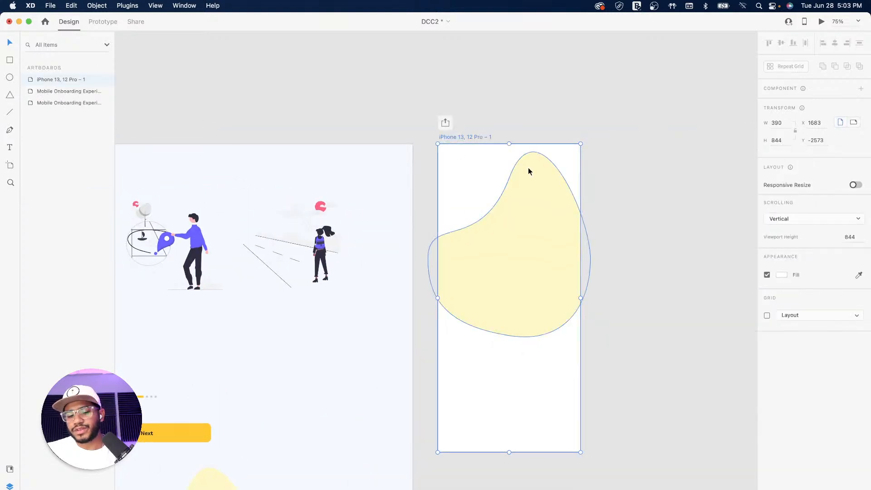
key(super+v)
drag(540, 254, 487, 275)
Select the Welcome heading and description group and open Document Assets
scroll(416, 251, left, 10)
scroll(415, 251, down, 5)
drag(341, 230, 406, 180)
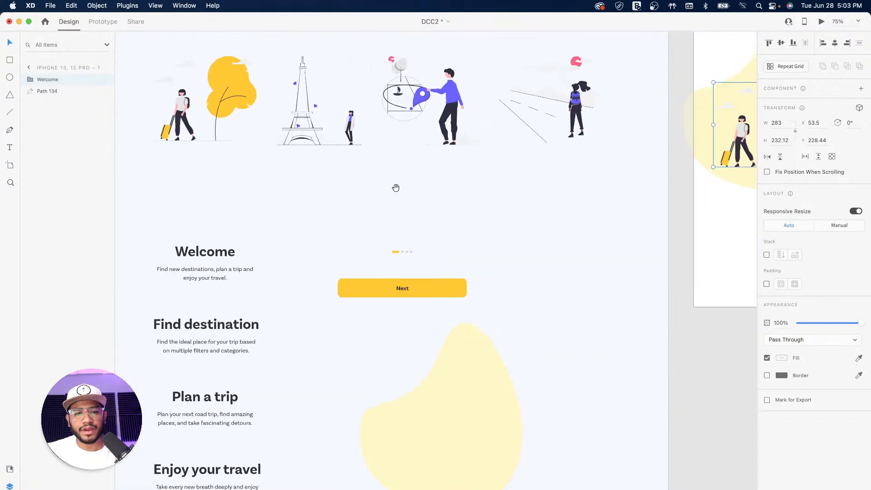
click(217, 251)
drag(609, 217, 321, 317)
drag(306, 235, 546, 171)
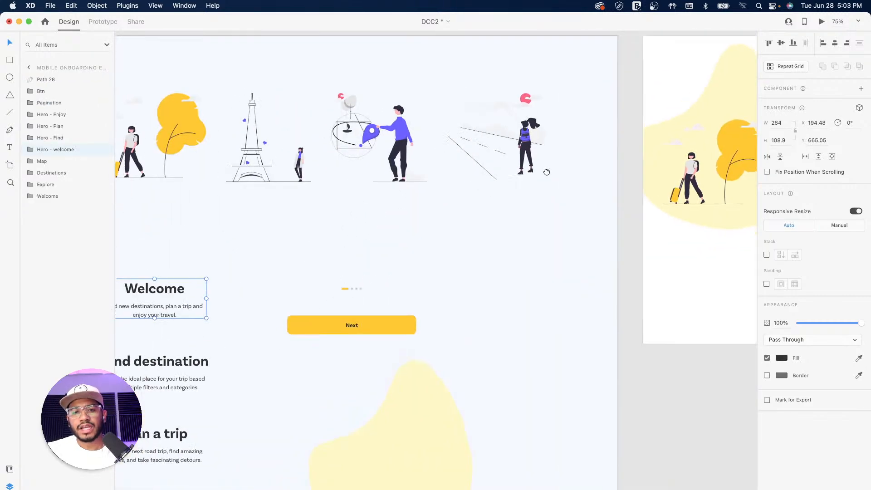
drag(333, 255, 464, 138)
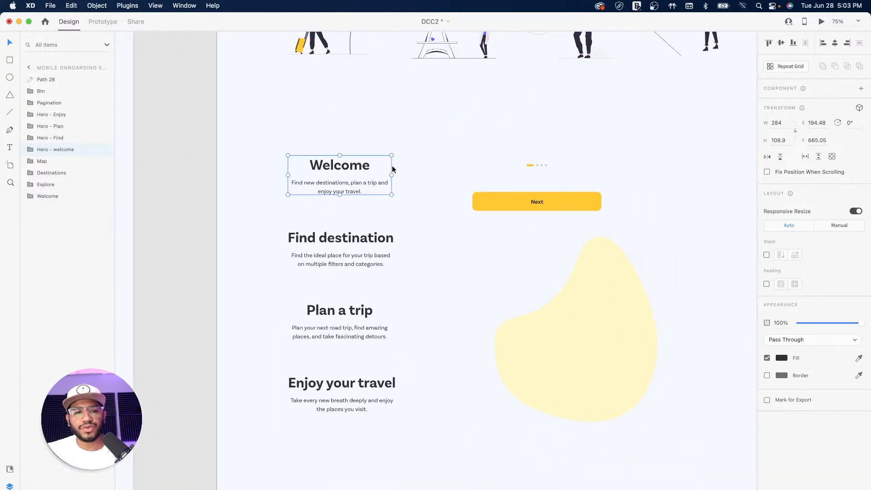
click(10, 469)
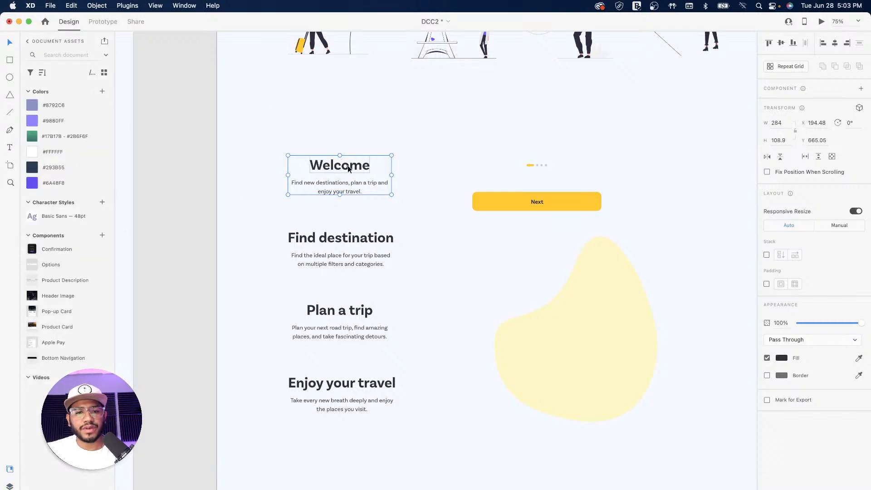
Save the Welcome text colour #313131 as a swatch named text
click(103, 92)
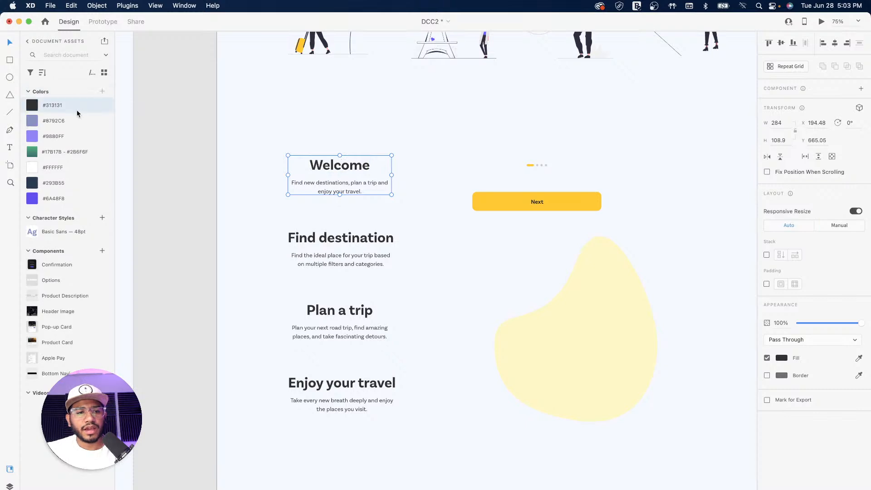
double_click(61, 106)
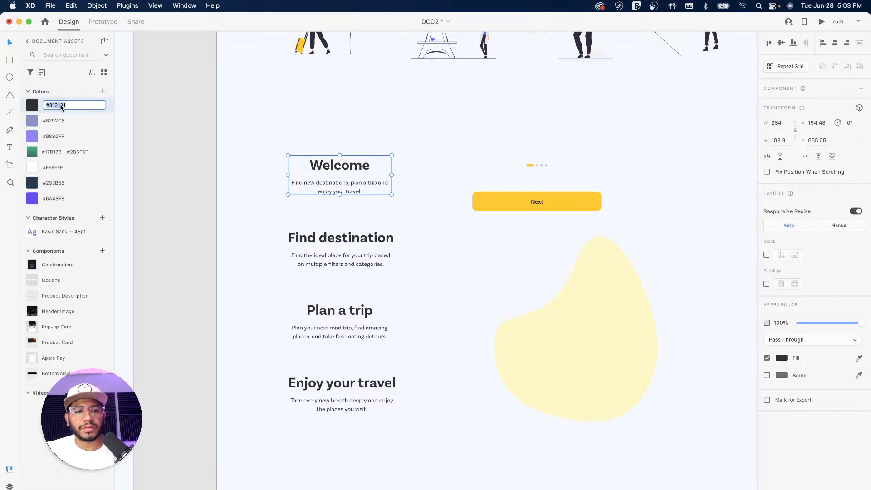
text(text)
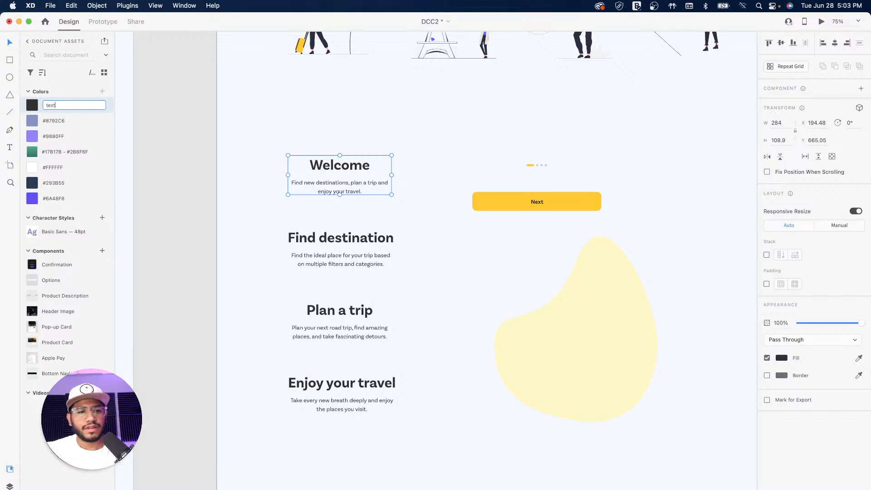
click(190, 139)
Place the Welcome heading and description centred below the illustration on the iPhone artboard
drag(512, 185, 313, 264)
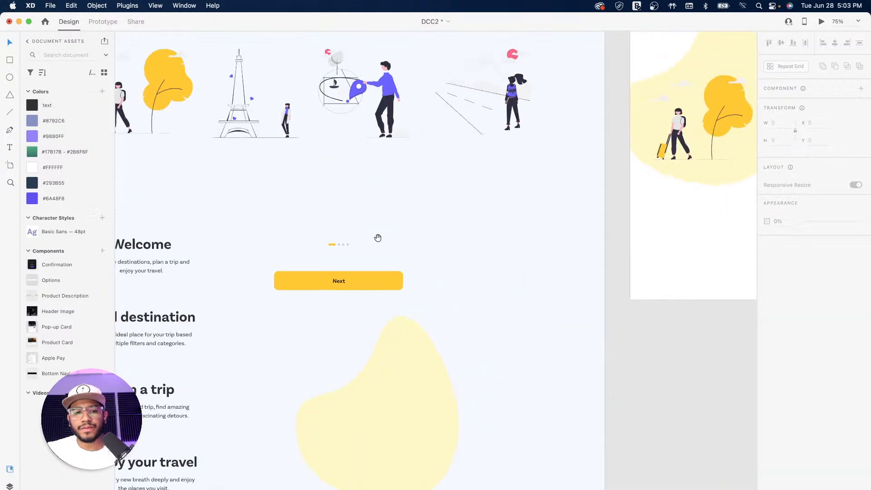
drag(378, 239, 331, 242)
drag(240, 238, 374, 240)
click(230, 261)
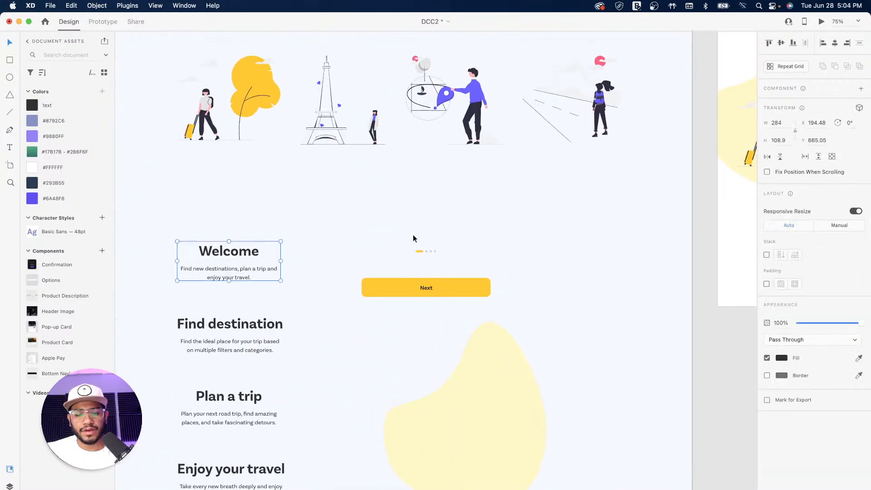
drag(679, 241, 298, 346)
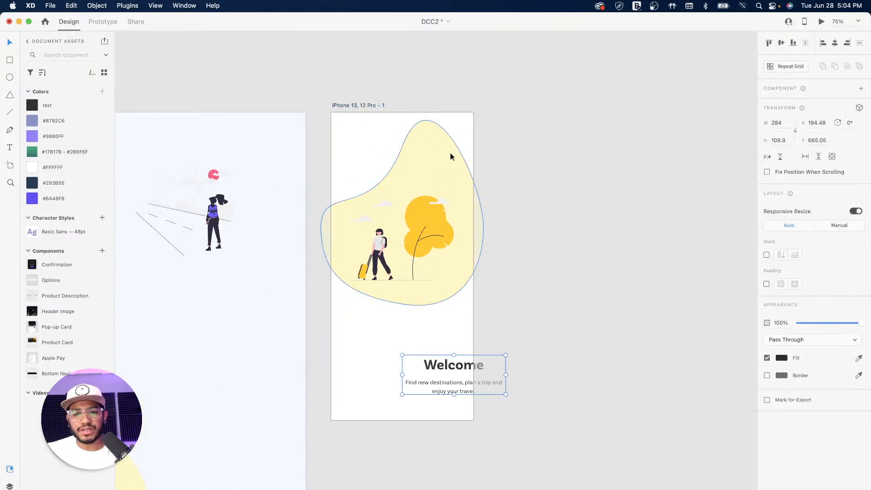
drag(434, 366, 383, 335)
click(523, 298)
drag(344, 289, 564, 185)
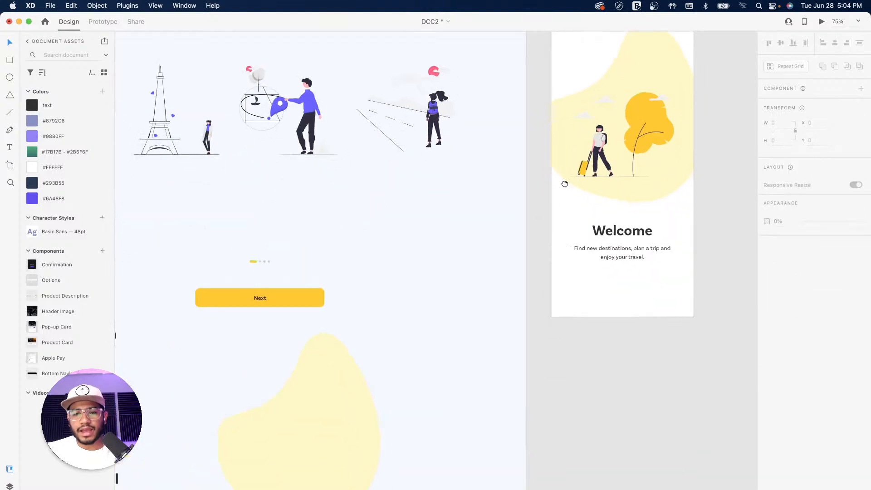
drag(346, 263, 492, 197)
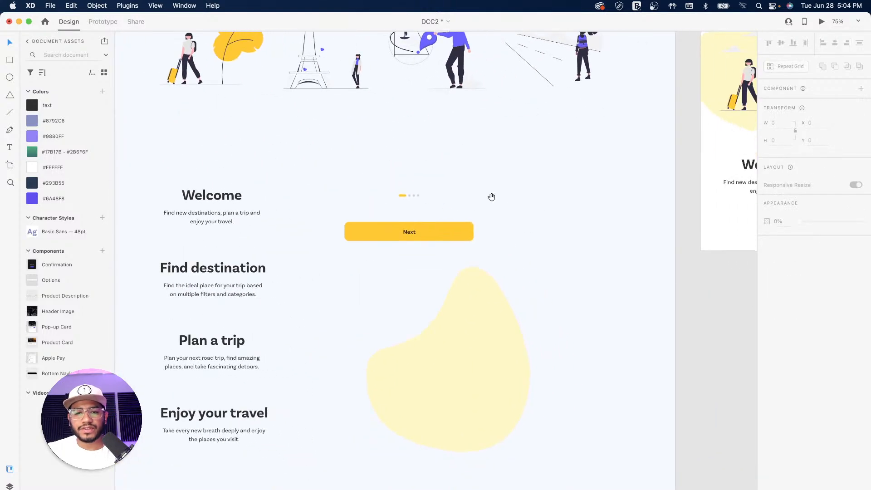
Paste the page-indicator dots and Next button onto the bottom of the iPhone artboard
click(410, 195)
shift+click(430, 231)
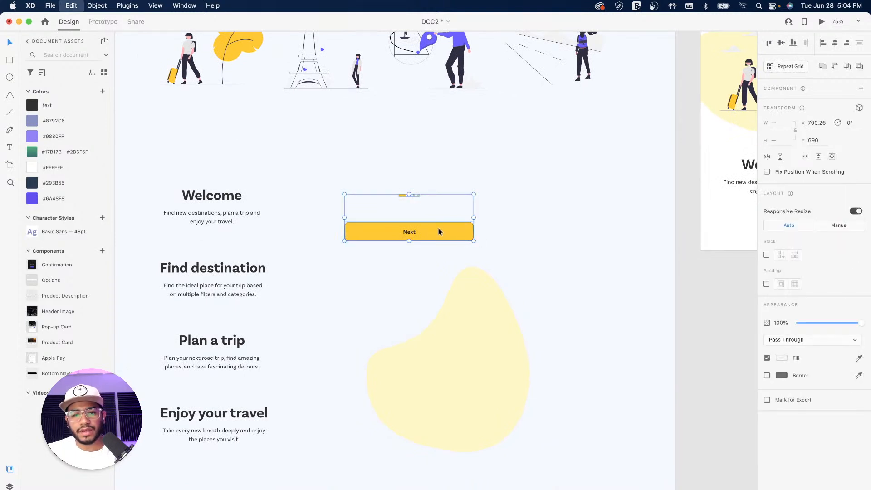
drag(618, 233, 419, 325)
scroll(419, 325, right, 5)
scroll(419, 325, up, 3)
click(435, 80)
key(super+v)
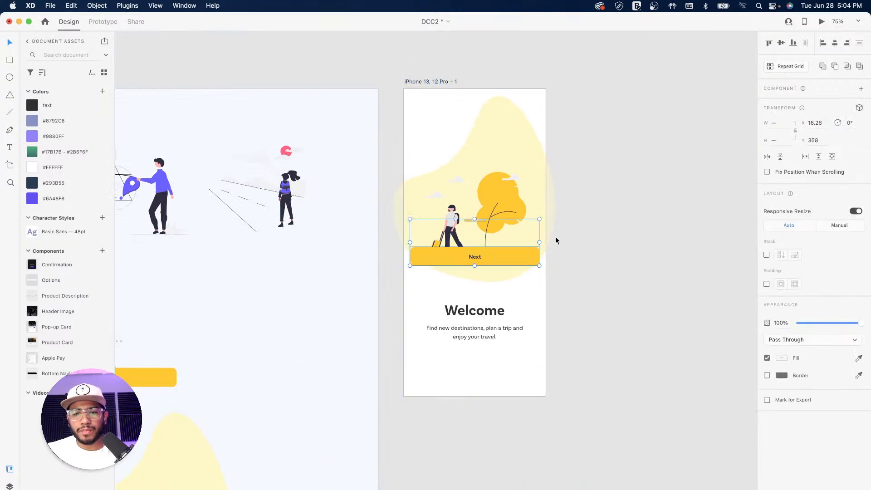
drag(502, 258, 502, 375)
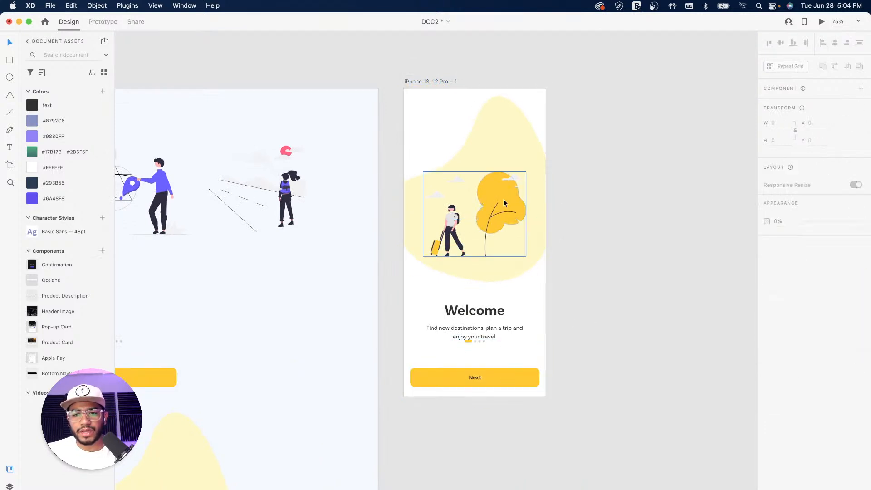
Raise the yellow blob, illustration, Welcome text, dots and Next button to tighten the layout
click(508, 161)
drag(494, 213, 494, 197)
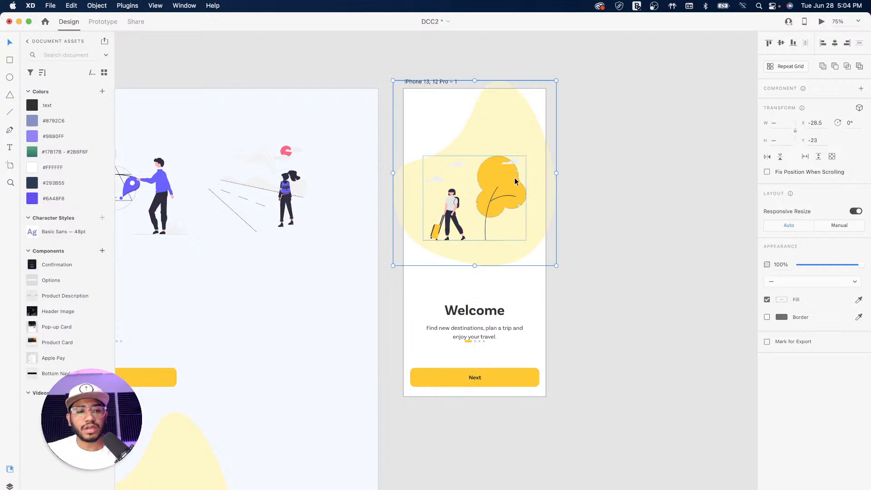
drag(490, 211, 489, 192)
click(483, 320)
drag(483, 320, 485, 294)
drag(478, 343, 479, 332)
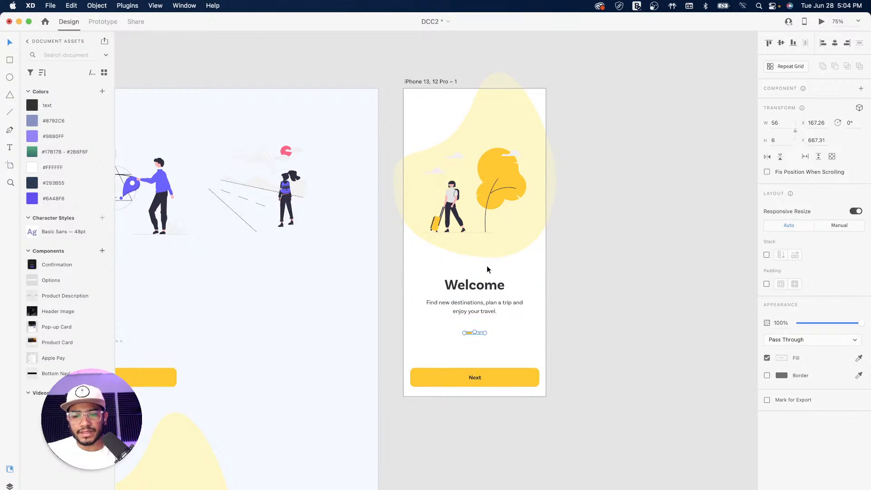
drag(486, 377, 494, 360)
click(615, 275)
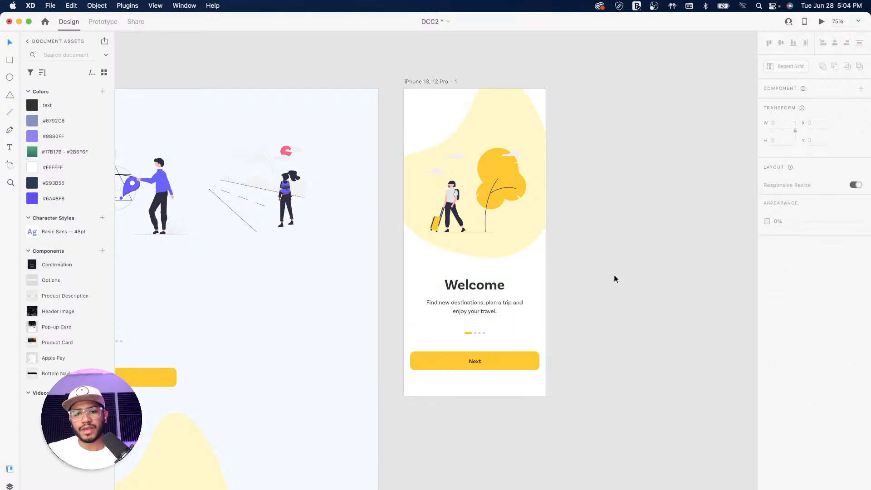
drag(592, 247, 563, 308)
drag(527, 279, 596, 269)
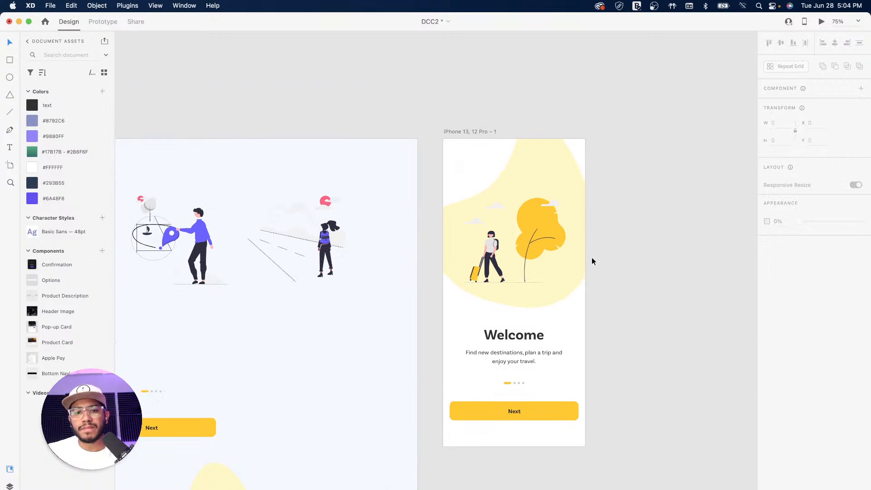
scroll(473, 286, right, 5)
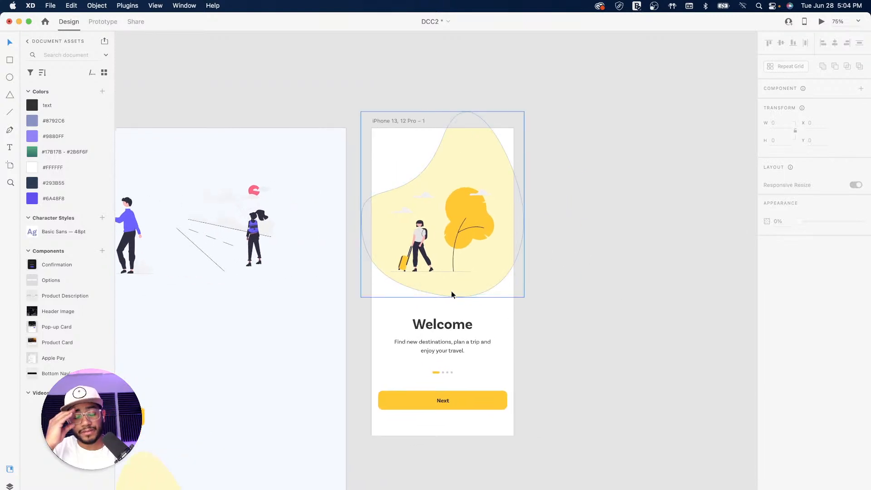
drag(378, 196, 501, 175)
drag(563, 189, 458, 219)
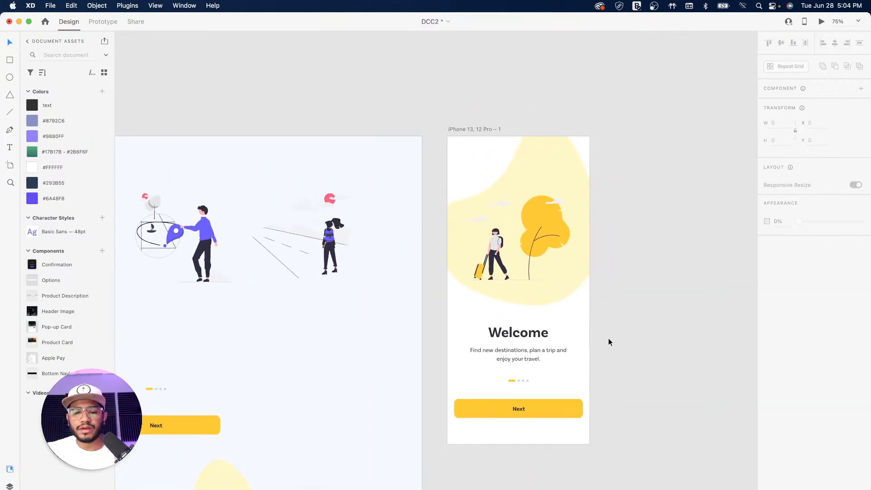
Add a Skip label at the artboard's top-left, 24 pt in the saved text colour
key(t)
click(456, 158)
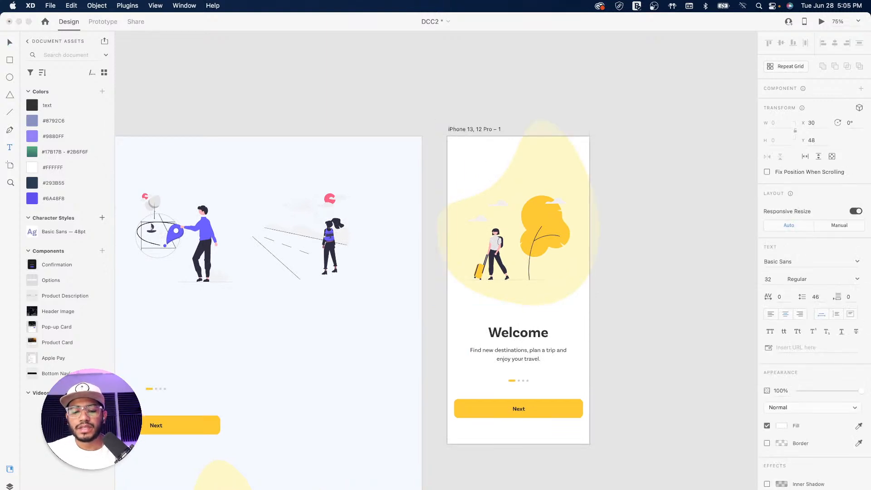
text(Sk)
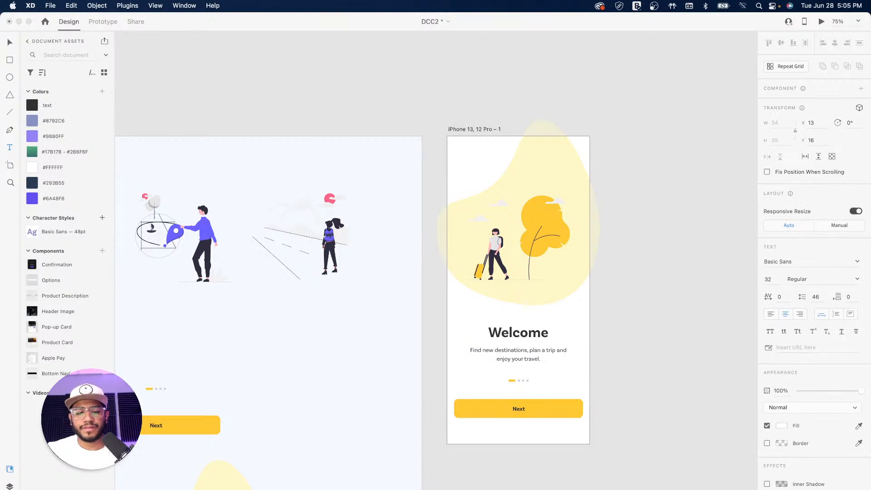
text(ip)
key(super+a)
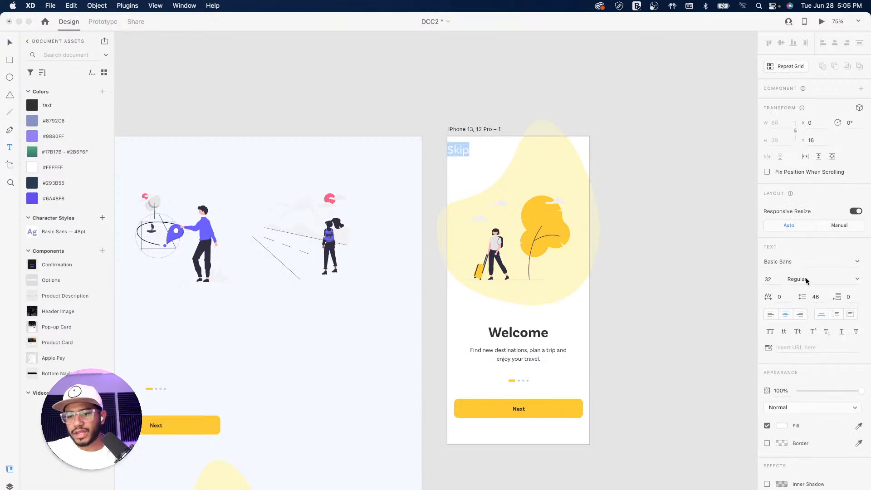
click(769, 279)
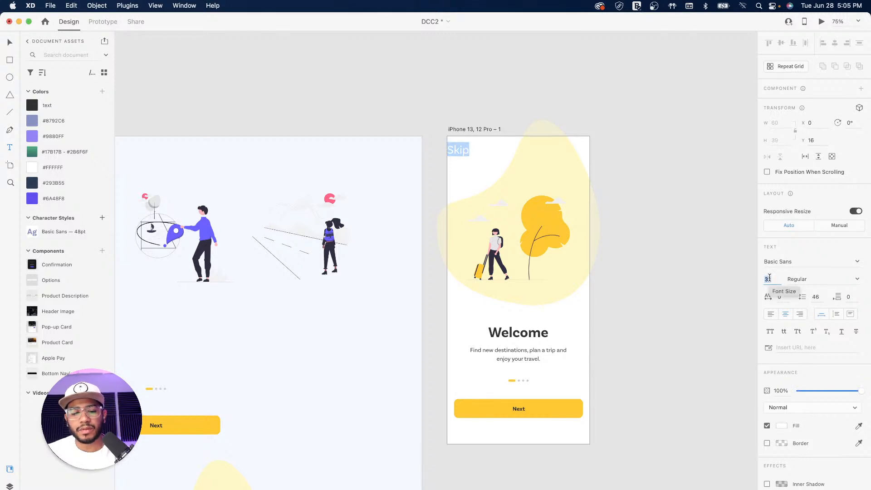
text(24)
key(Return)
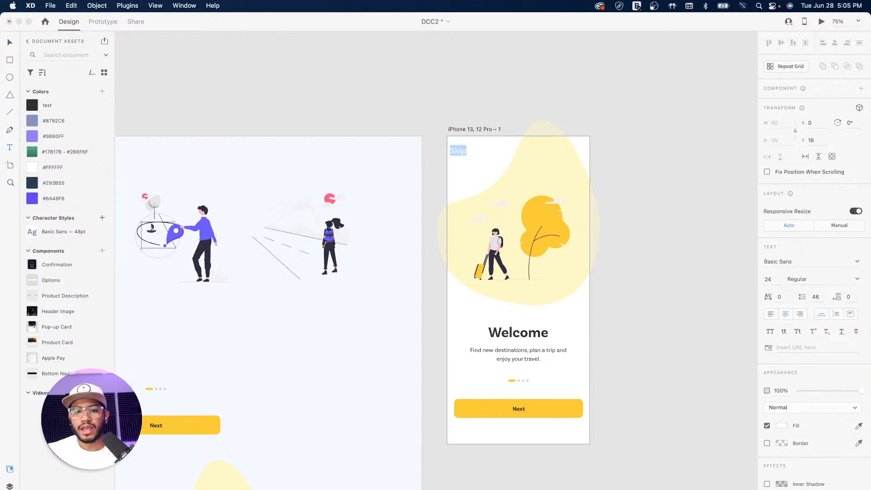
click(860, 427)
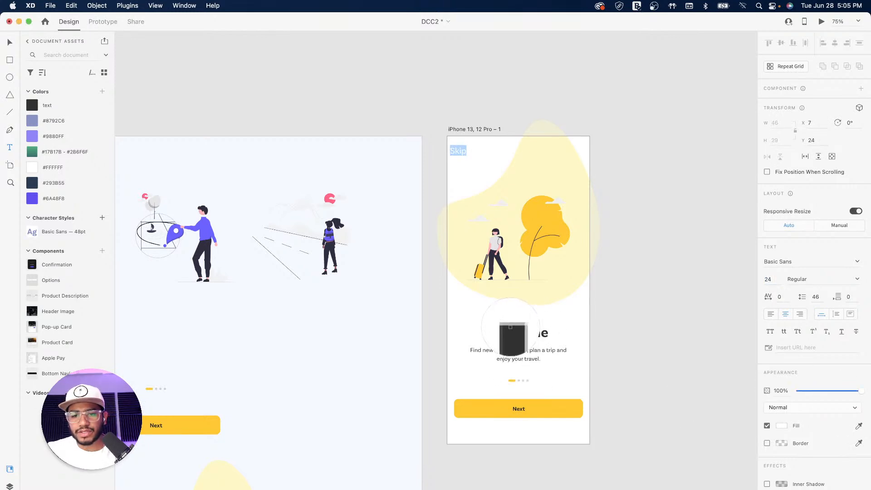
click(511, 329)
click(58, 105)
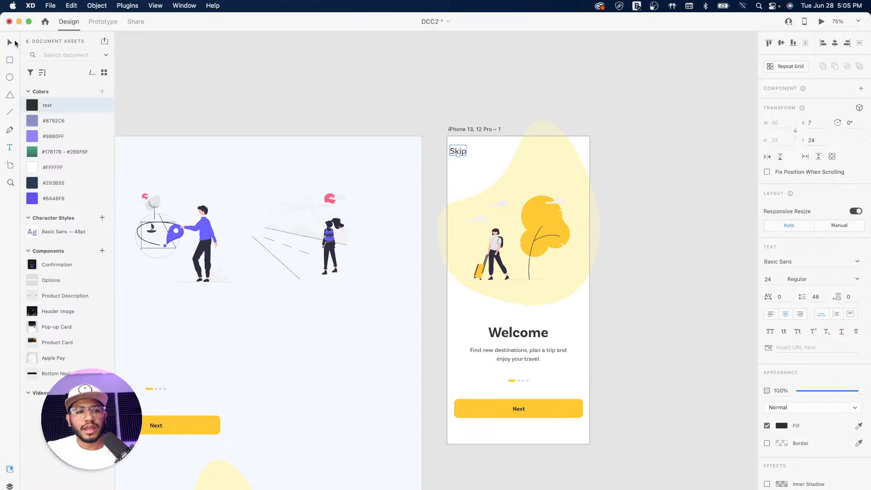
click(356, 70)
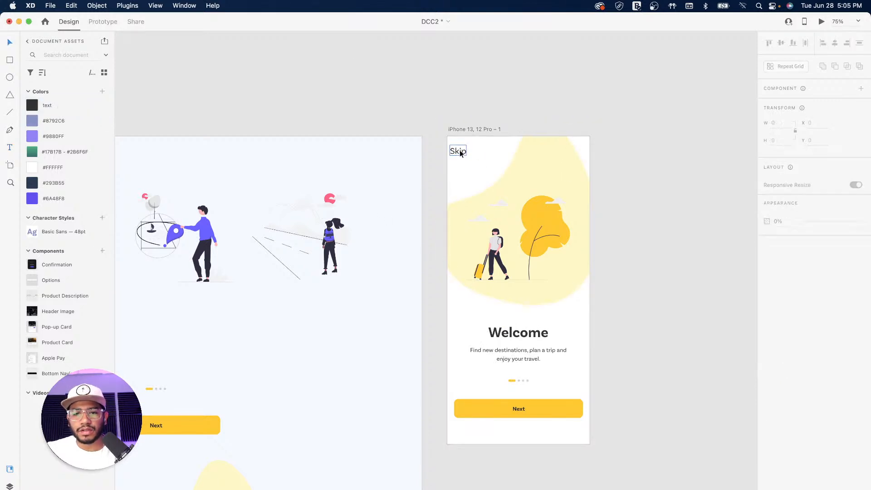
Shrink the Skip label to 18 pt and nudge it into alignment
drag(461, 153, 465, 151)
click(627, 102)
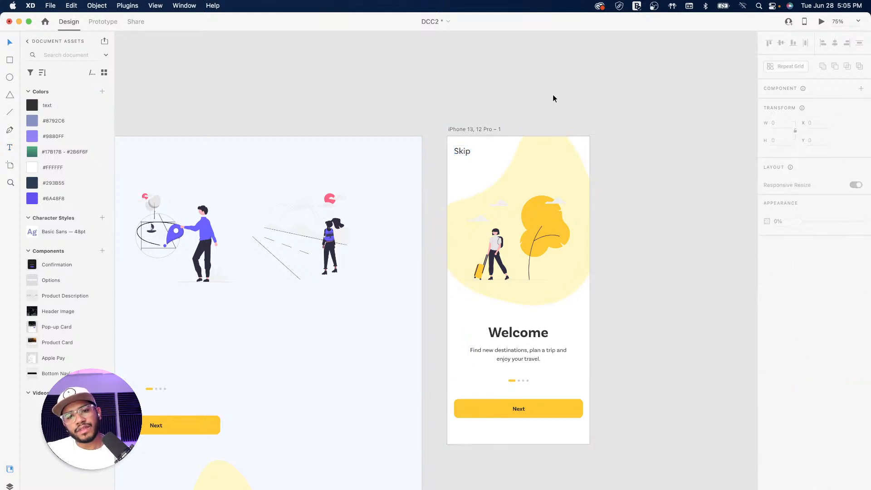
click(464, 151)
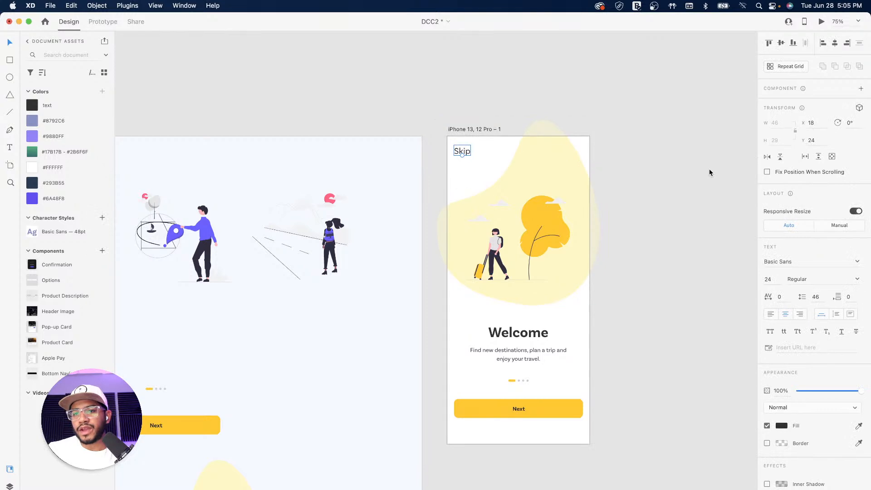
click(769, 280)
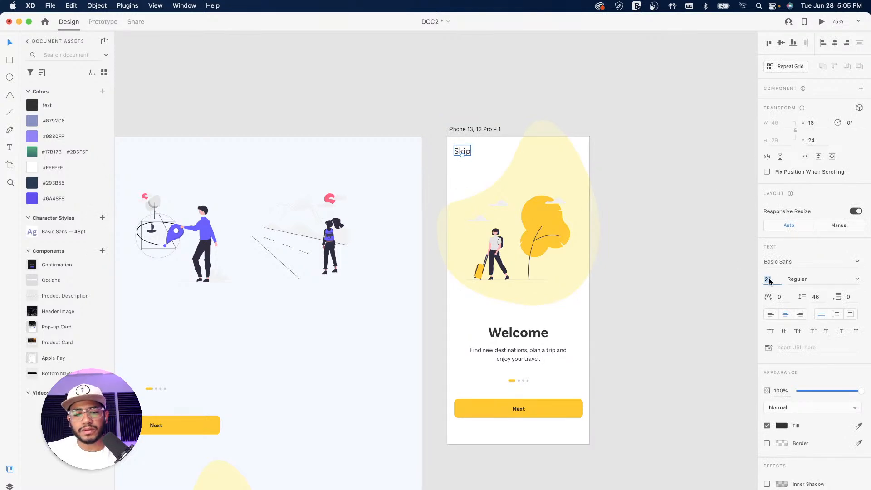
text(18)
key(Return)
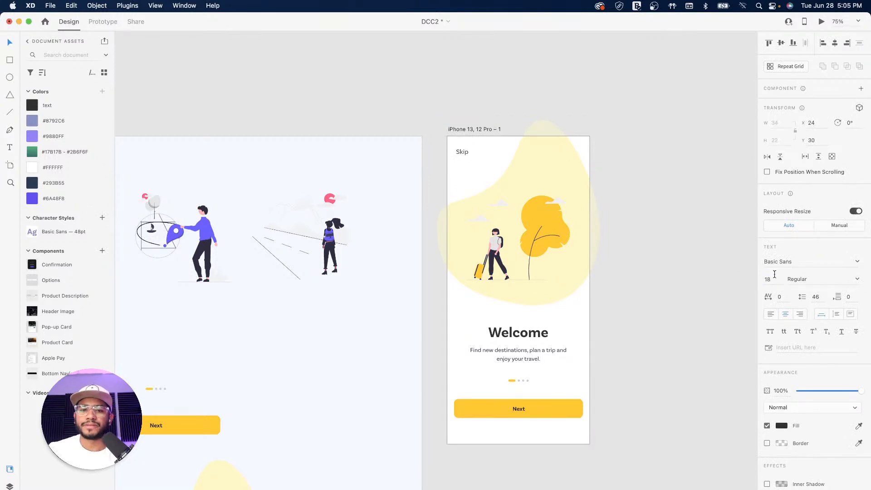
click(526, 105)
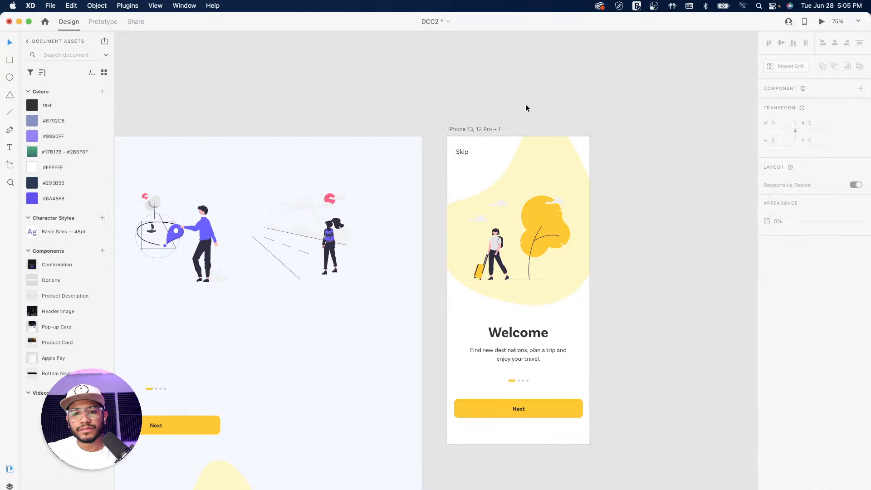
click(461, 153)
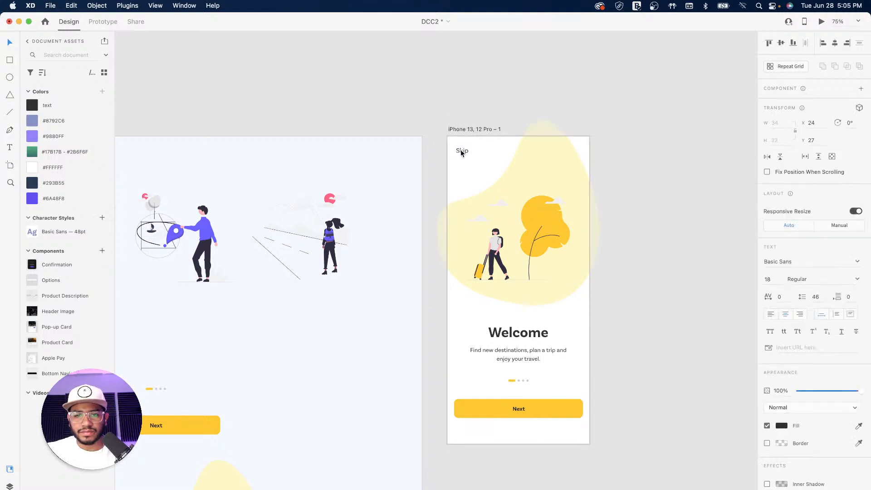
drag(460, 154, 461, 152)
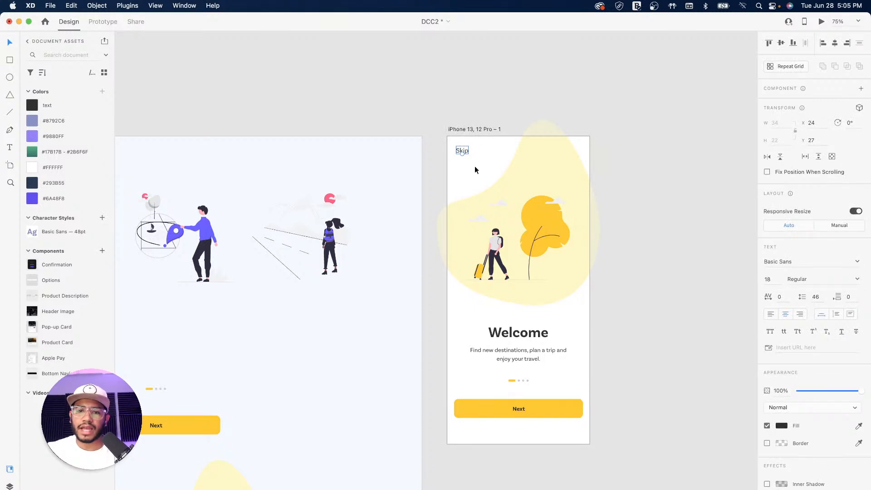
click(660, 257)
drag(647, 239, 569, 251)
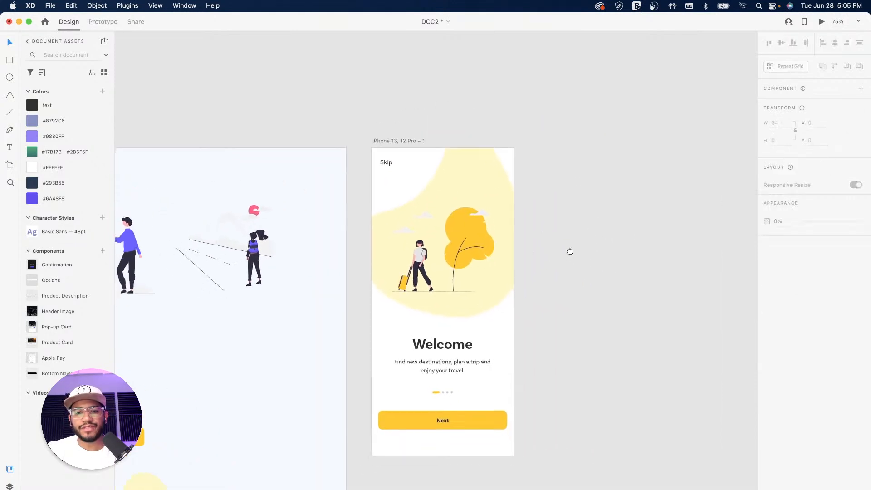
Rename the onboarding artboard to 'Travel App - Onboarding'
double_click(397, 140)
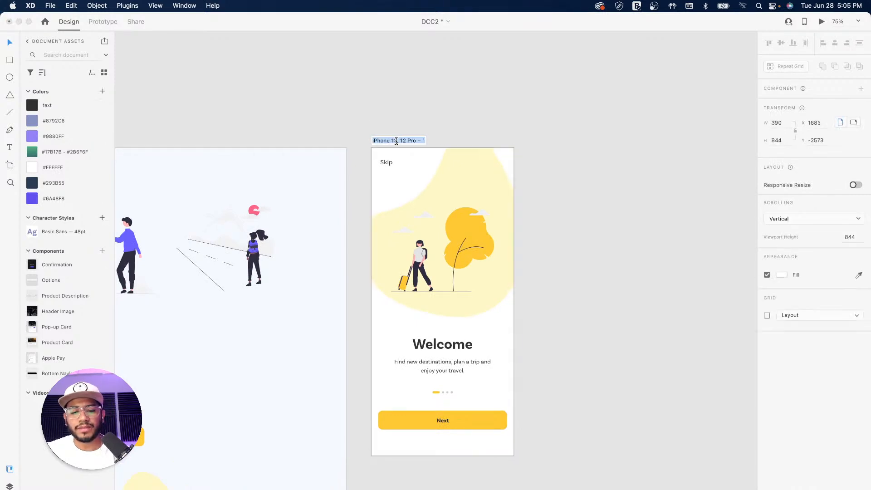
text(Travel)
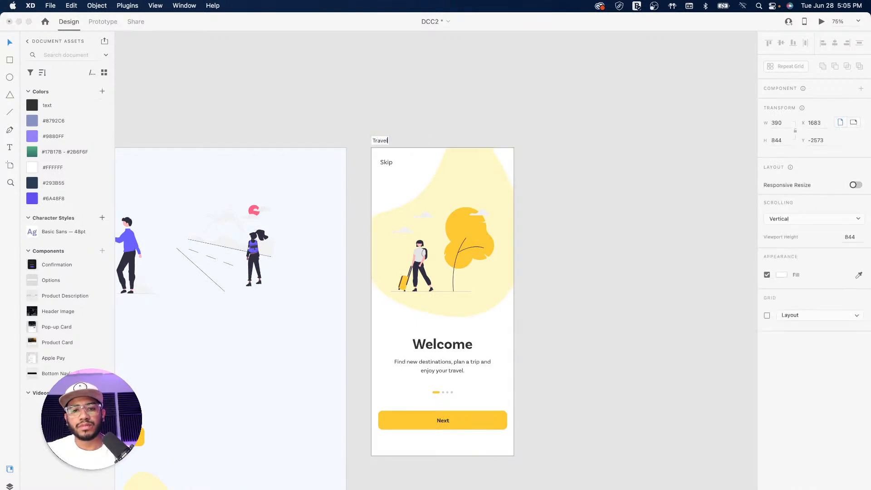
text( App - Onboarding)
key(Return)
click(620, 344)
drag(517, 320, 436, 301)
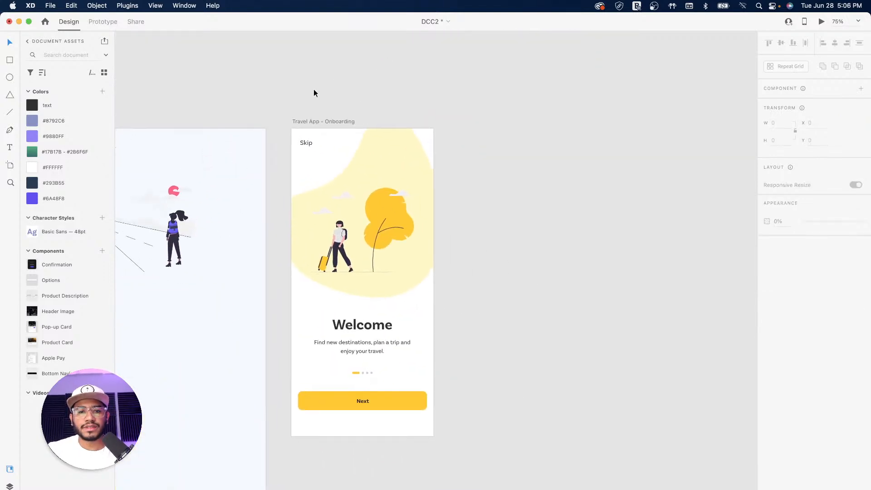
Duplicate the artboard to its right and rename the copy to end in 2
click(332, 121)
drag(330, 121, 490, 124)
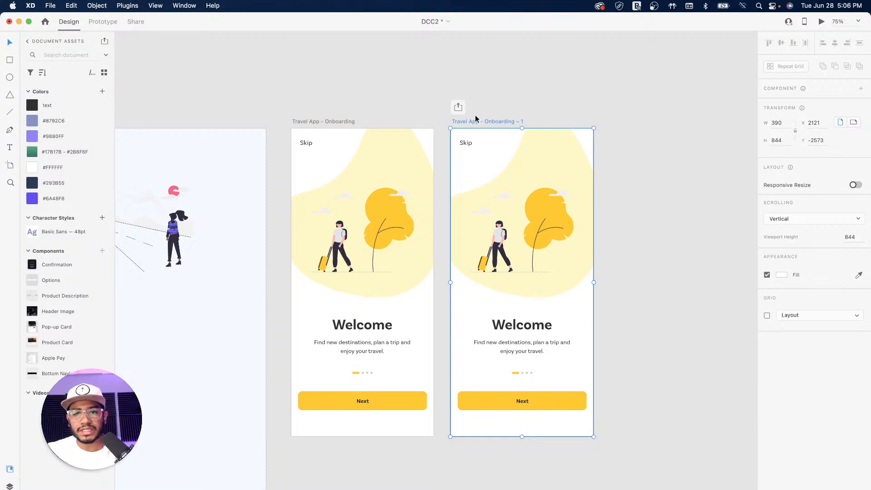
click(536, 90)
double_click(503, 121)
click(513, 120)
drag(521, 121, 537, 120)
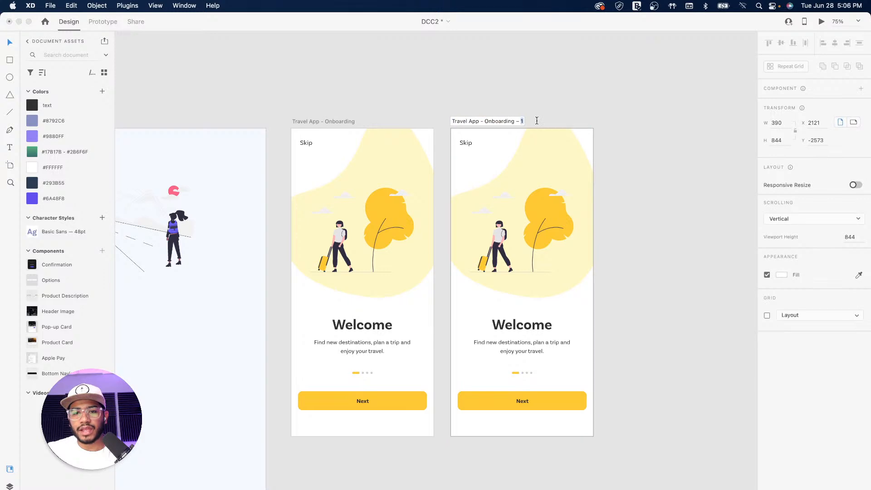
text(2)
key(Return)
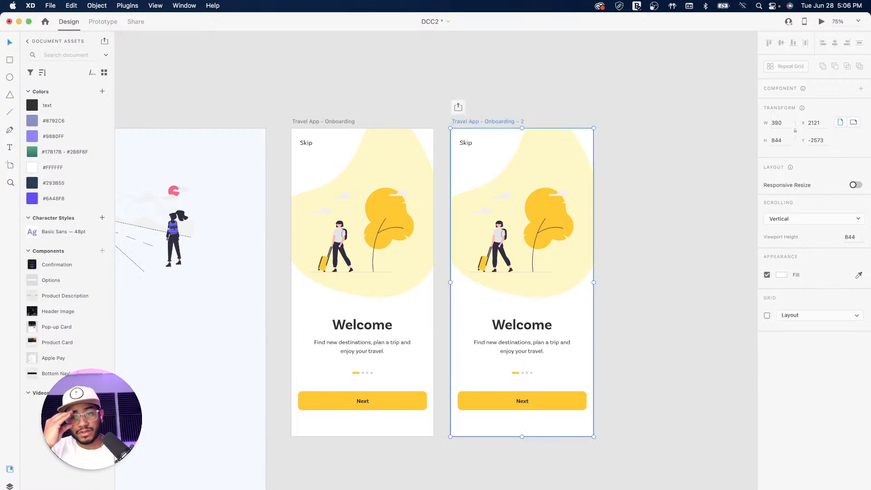
click(339, 73)
drag(280, 154, 384, 141)
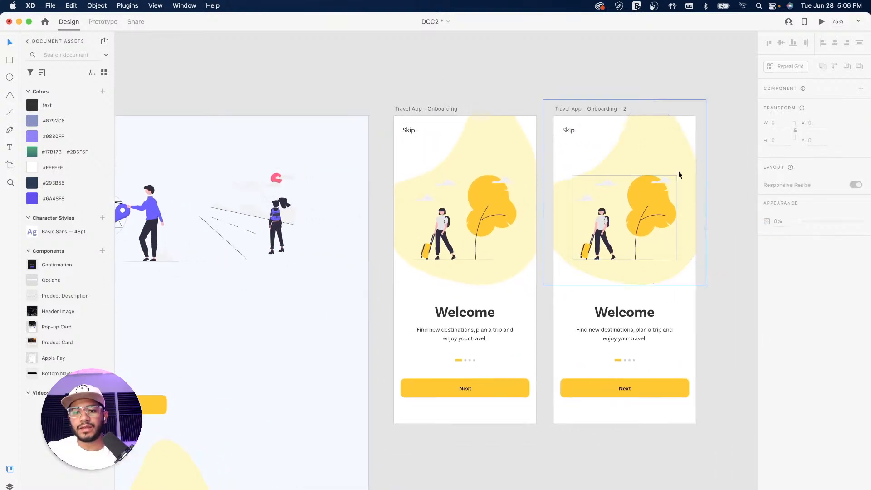
Replace the Welcome text on the second artboard with the pasted Find destination text
drag(283, 219, 497, 180)
drag(341, 262, 552, 204)
scroll(391, 284, right, 3)
scroll(391, 285, down, 2)
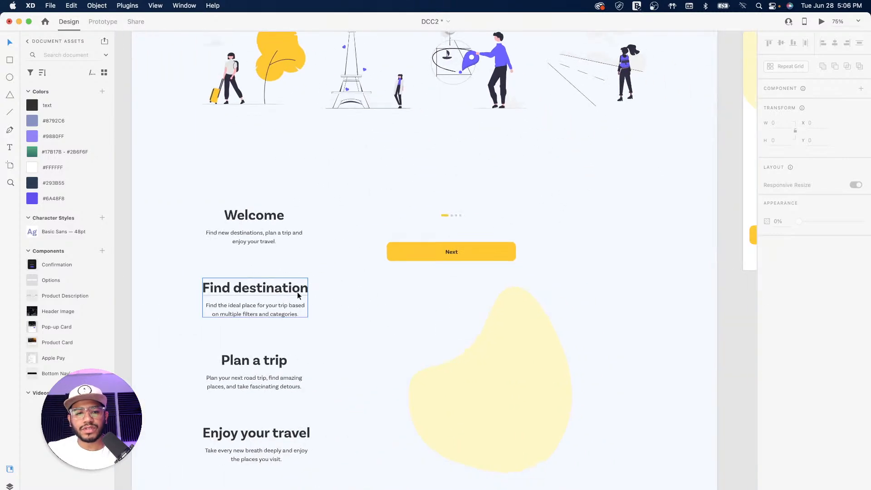
click(285, 291)
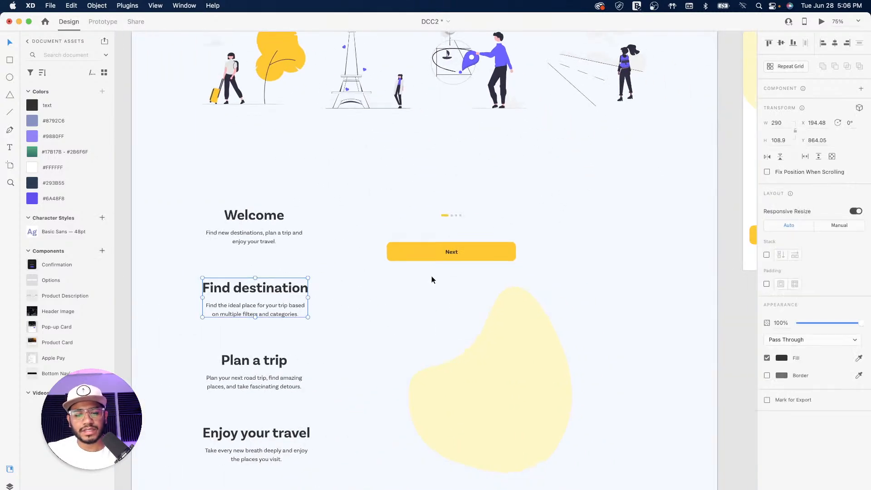
scroll(630, 216, right, 1)
scroll(629, 216, right, 10)
scroll(630, 216, up, 3)
click(504, 308)
key(Delete)
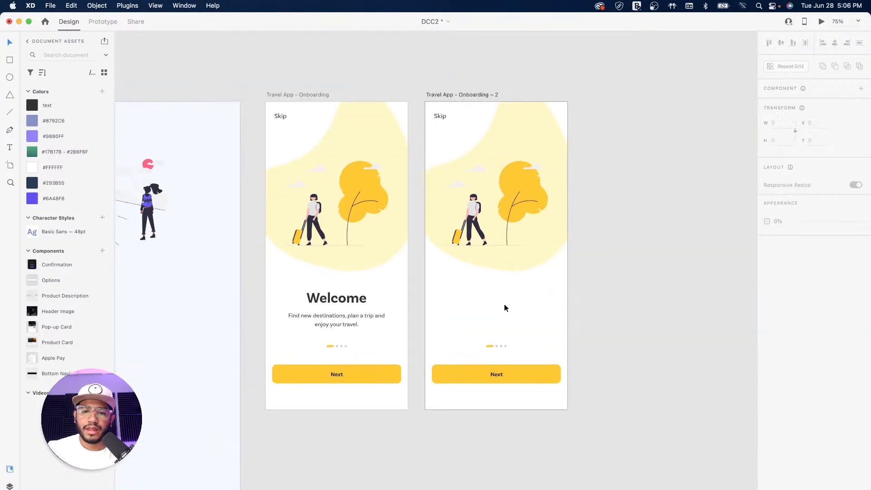
click(476, 94)
key(super+v)
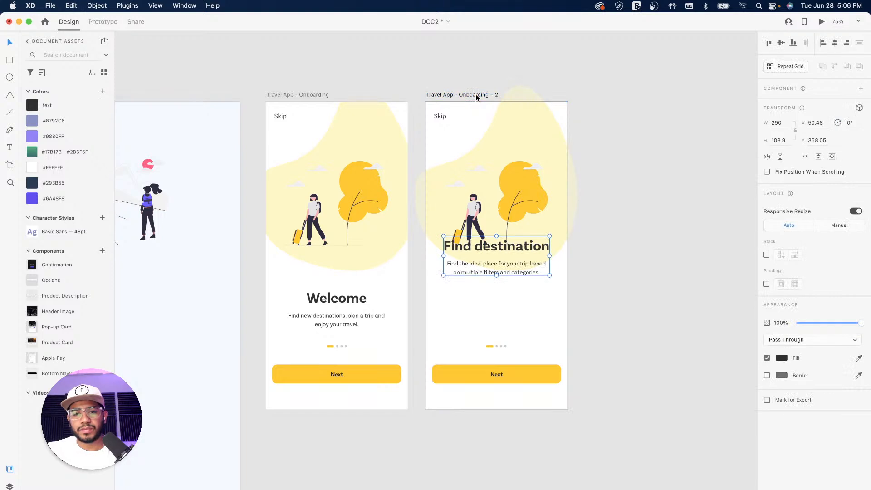
Set Y to 511 for both the Welcome group and the Find destination group
click(361, 294)
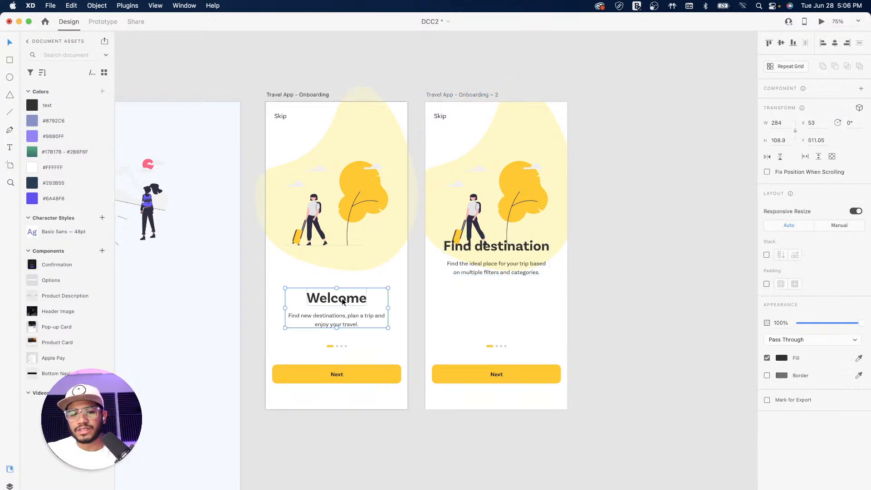
click(817, 140)
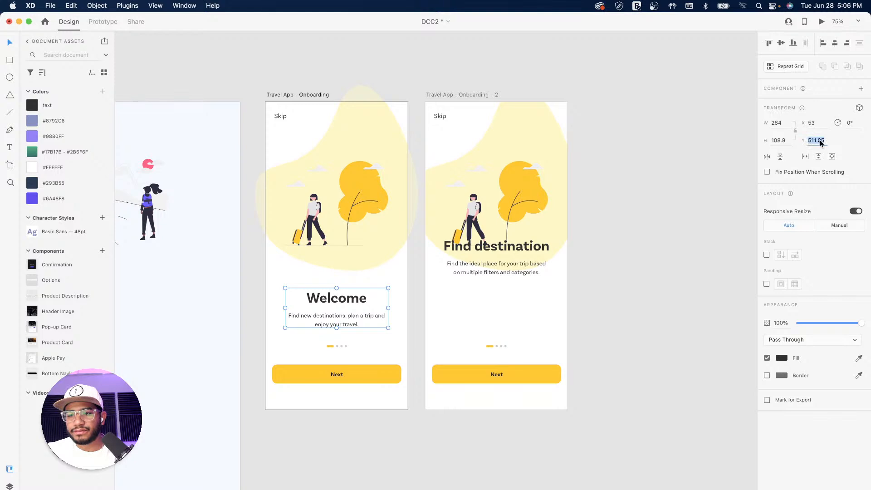
text(511)
key(Return)
click(525, 252)
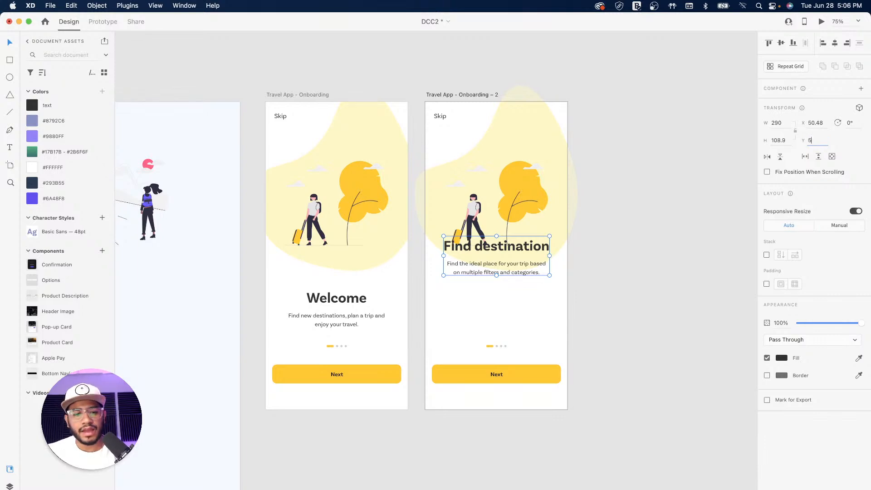
text(511)
key(Return)
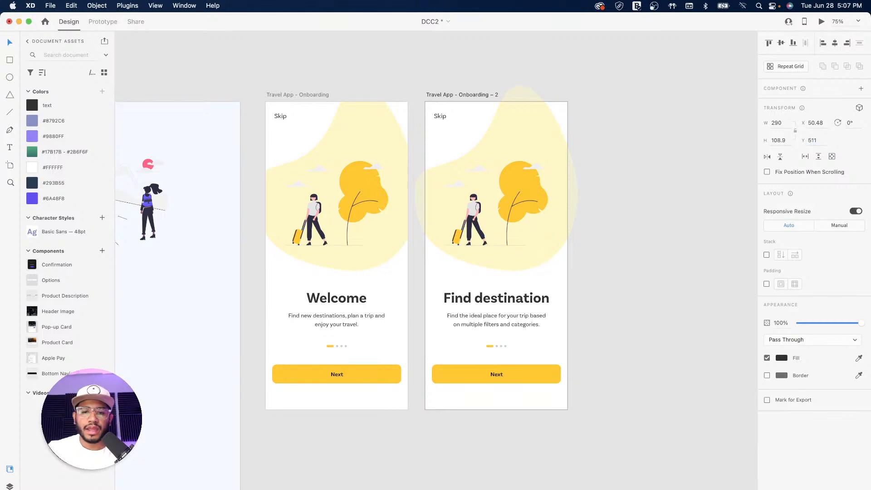
click(613, 282)
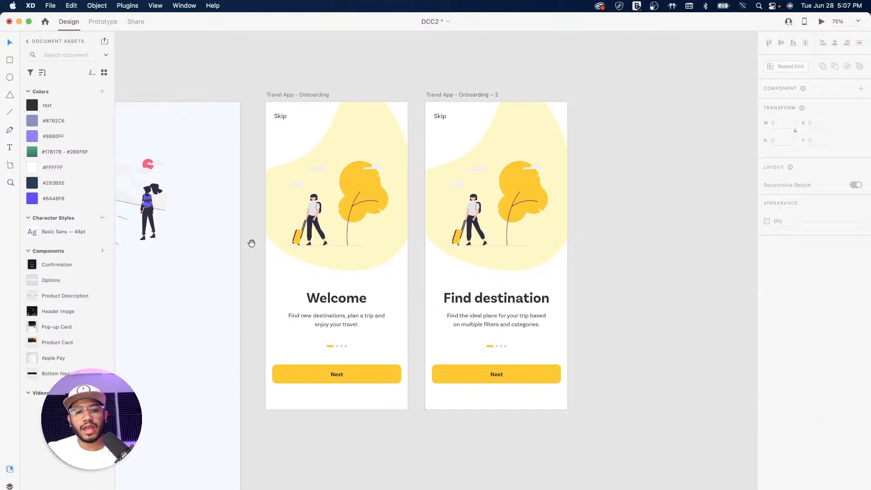
Select the Eiffel Tower illustration on the assets artboard
drag(229, 246, 542, 274)
drag(405, 276, 534, 257)
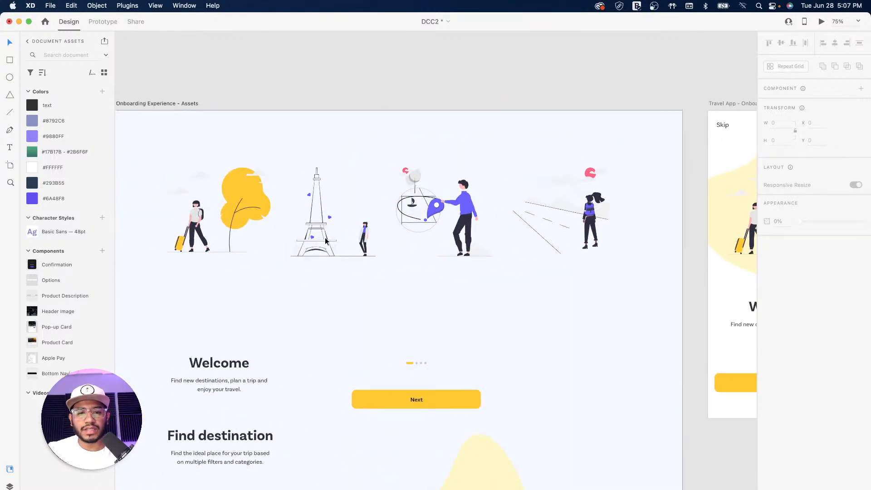
click(367, 236)
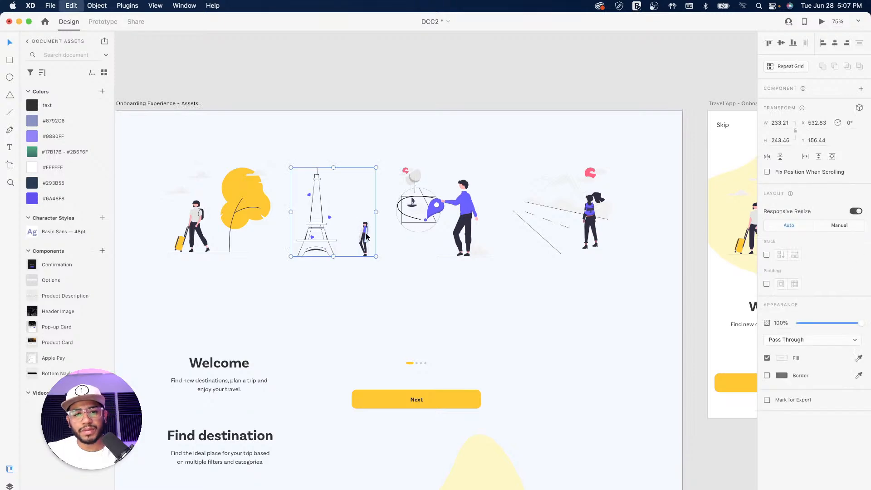
scroll(531, 320, right, 7)
drag(541, 298, 342, 295)
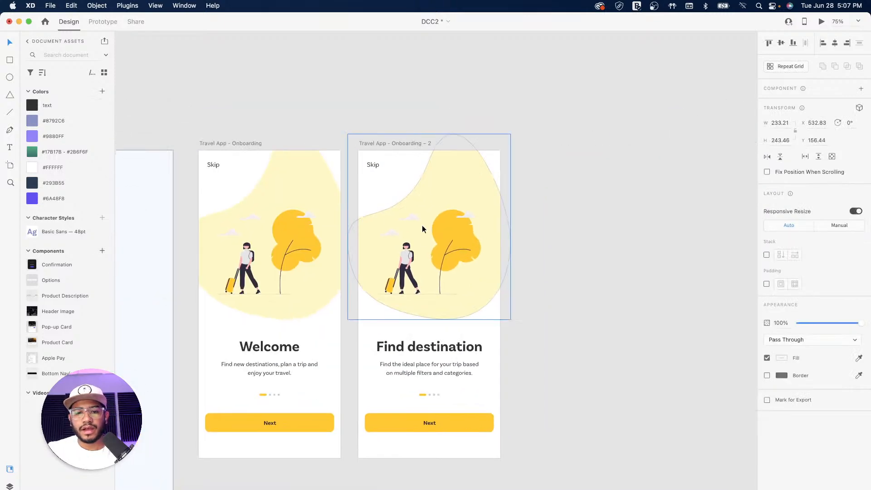
Delete the traveller-and-tree illustration group from the second artboard
double_click(459, 246)
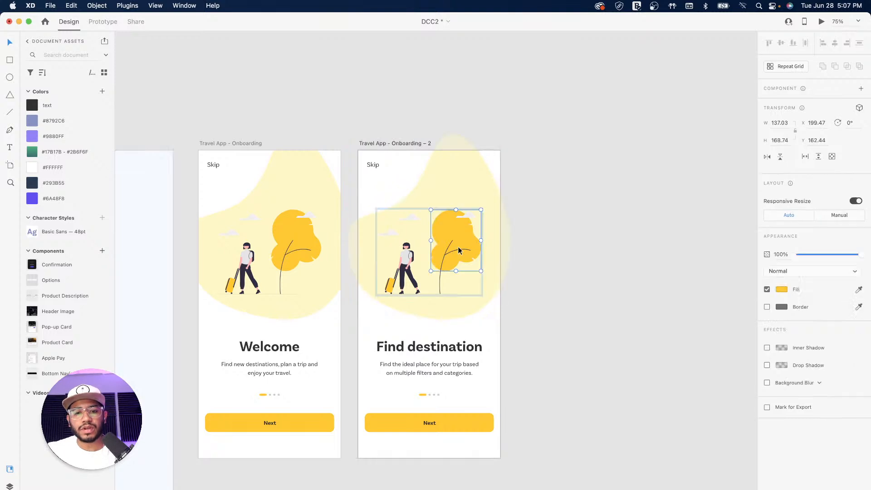
key(Escape)
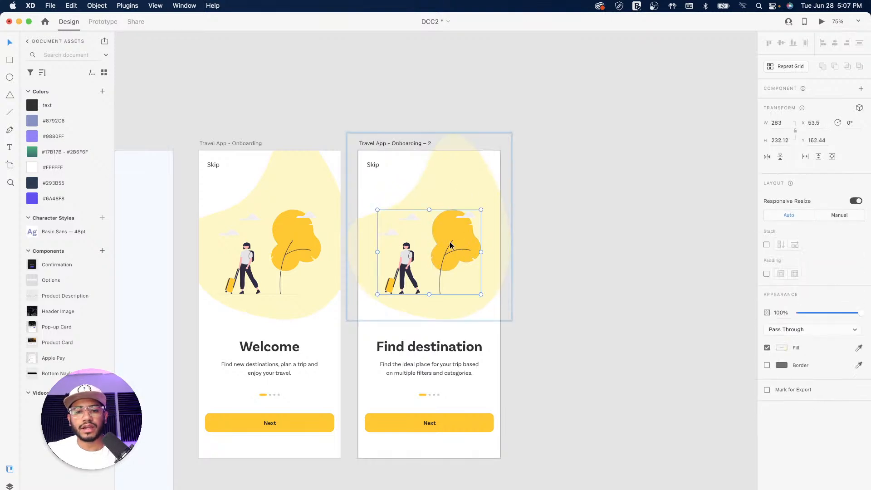
click(9, 486)
key(Delete)
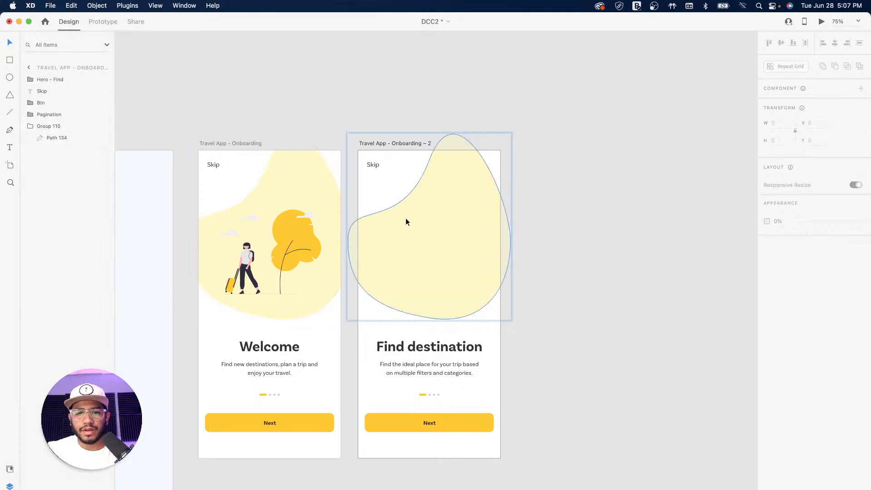
Paste the Eiffel Tower into the blob's Group 110 and move it up onto the yellow blob
click(58, 127)
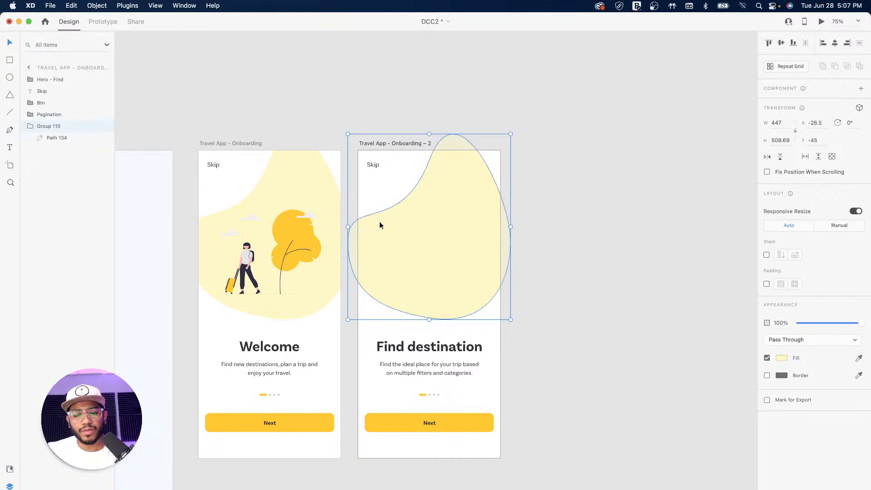
key(super+v)
drag(31, 80, 68, 150)
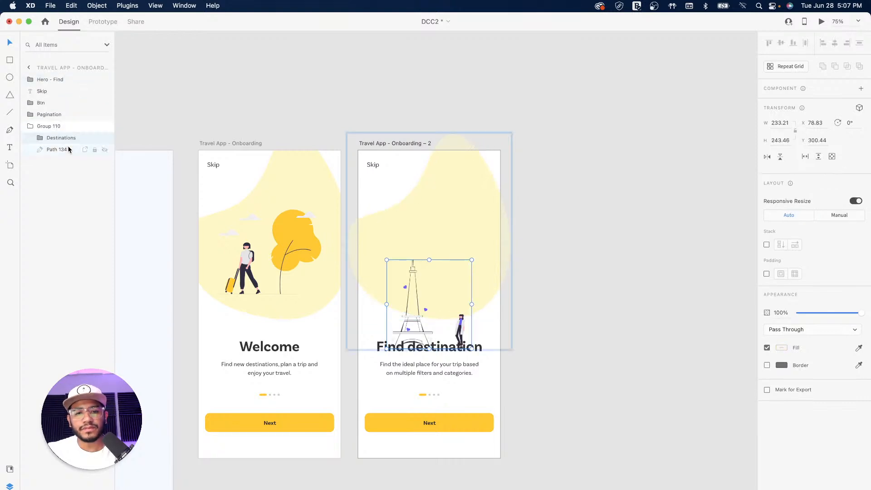
drag(408, 330, 409, 277)
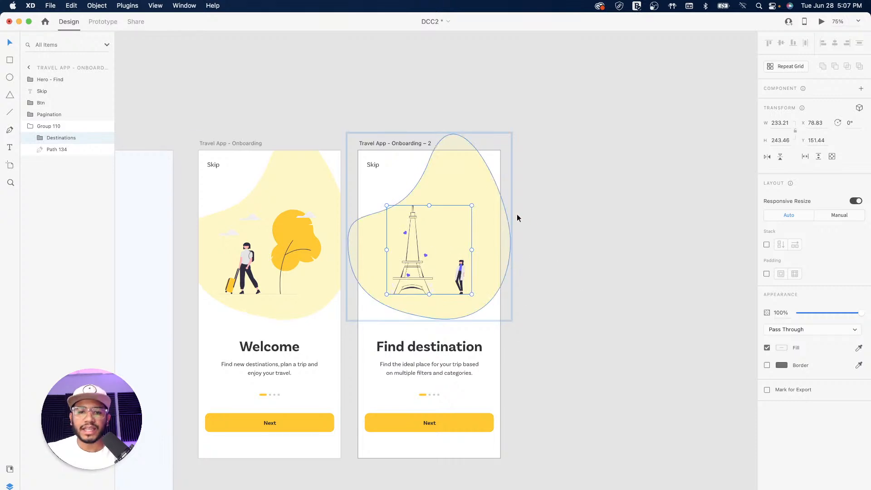
click(453, 178)
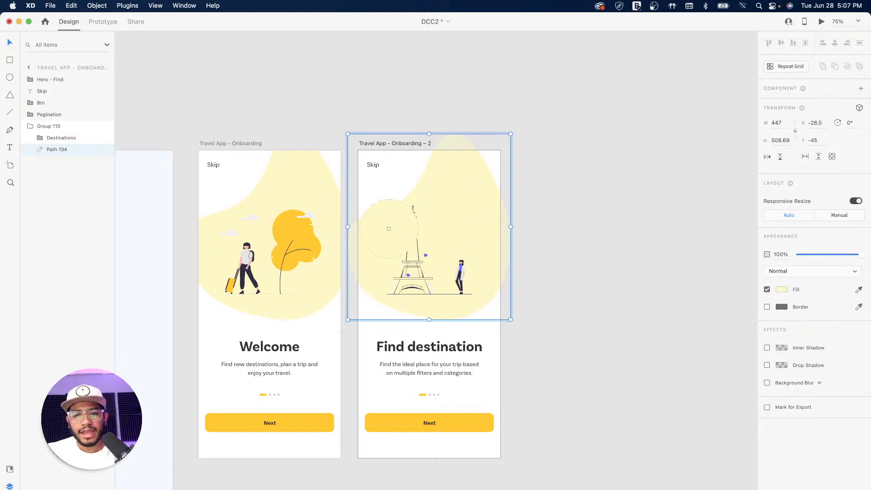
Fill the Find destination blob with the hearts' purple and fade it to 13% opacity
click(405, 233)
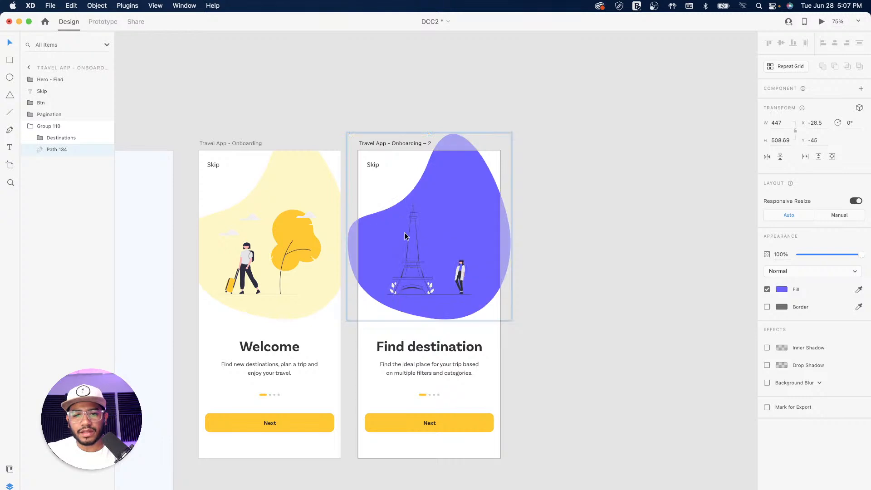
drag(858, 257, 807, 258)
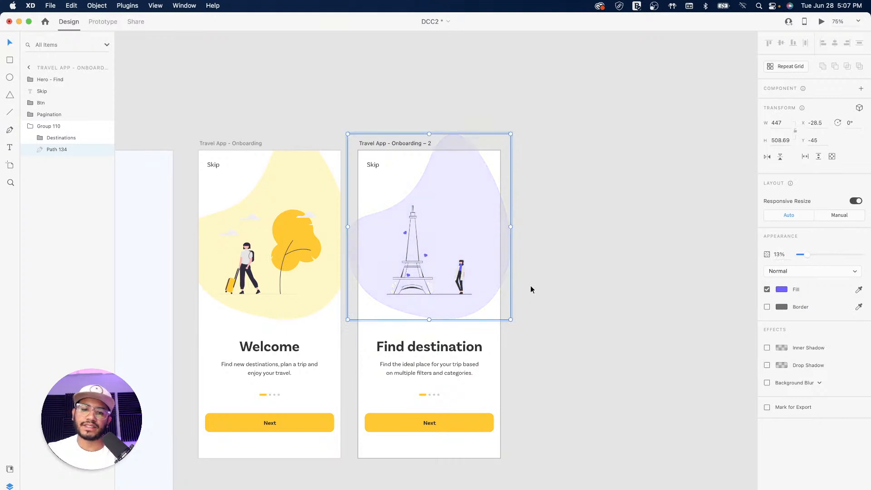
click(586, 271)
Lower the Welcome artboard's yellow blob opacity to make it paler
click(323, 167)
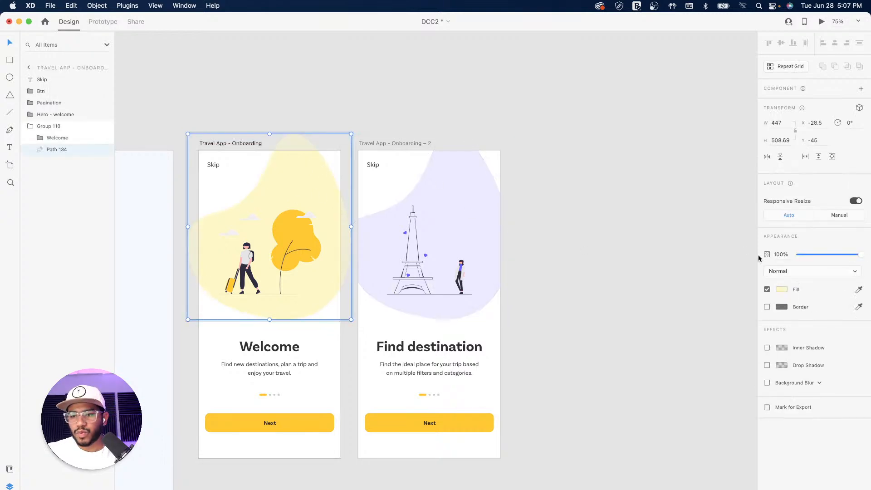
drag(857, 257, 836, 258)
click(574, 246)
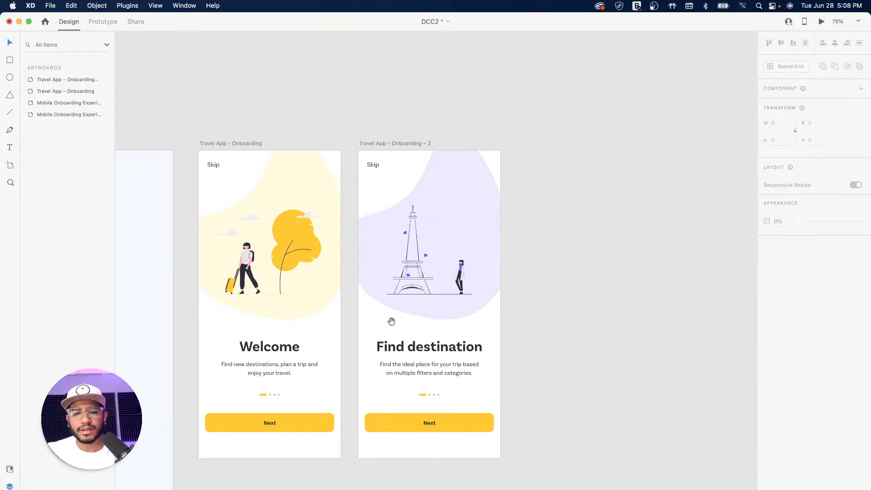
Zoom in on the Find destination pagination and move the second grey dot into first position
drag(389, 321, 488, 253)
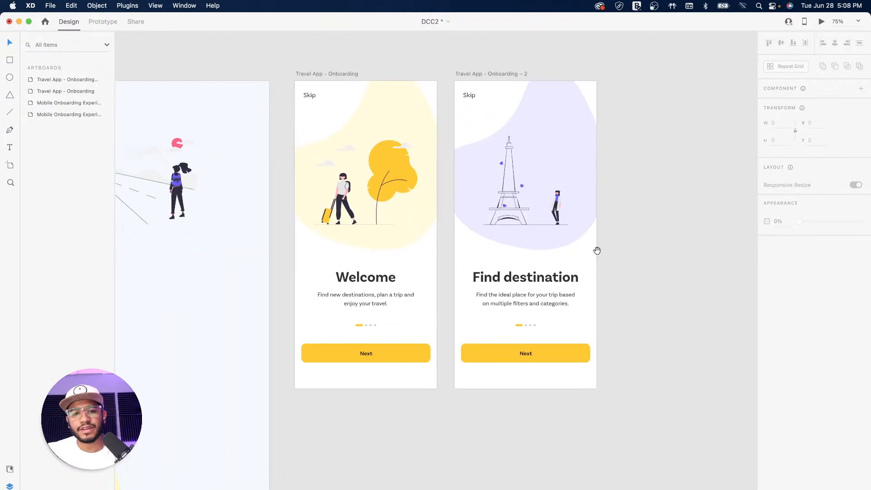
drag(597, 251, 468, 292)
scroll(467, 291, down, 4)
scroll(468, 291, left, 4)
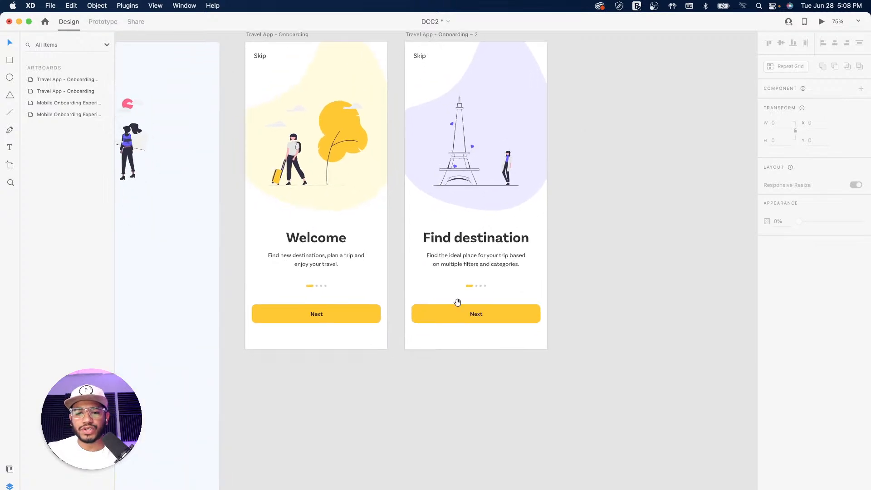
click(475, 286)
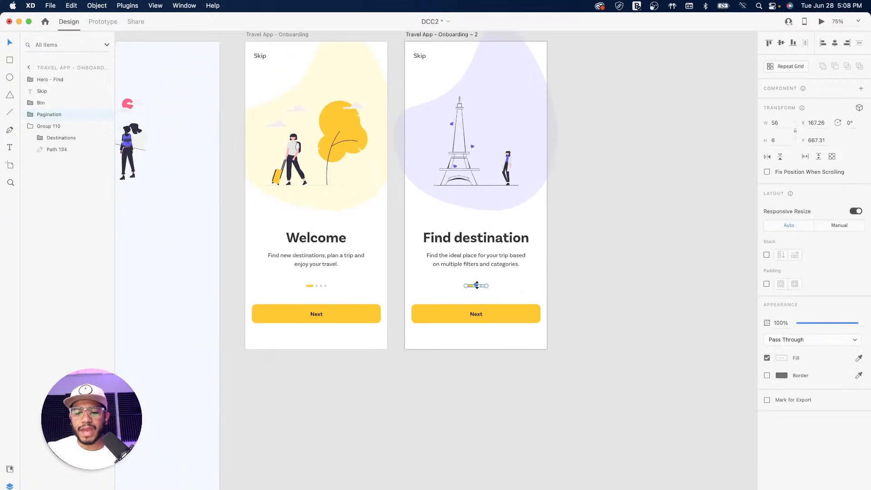
scroll(477, 285, up, 8)
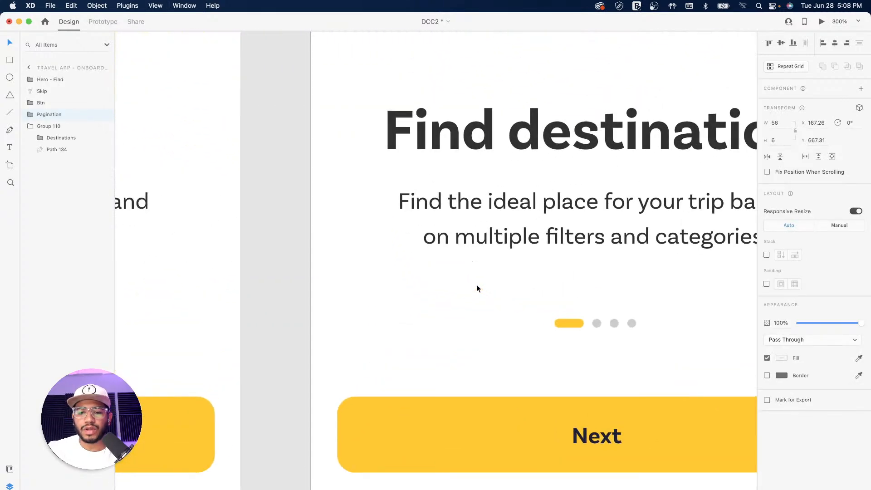
drag(608, 287, 396, 258)
key(super+equal)
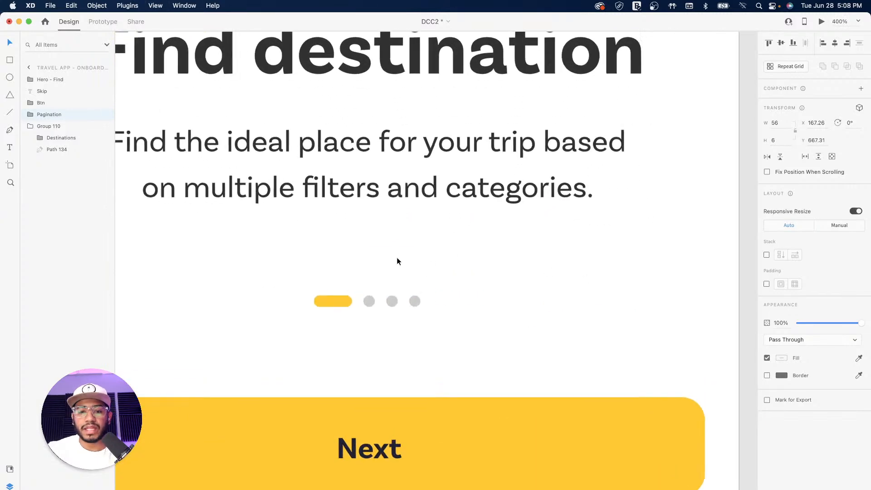
double_click(368, 302)
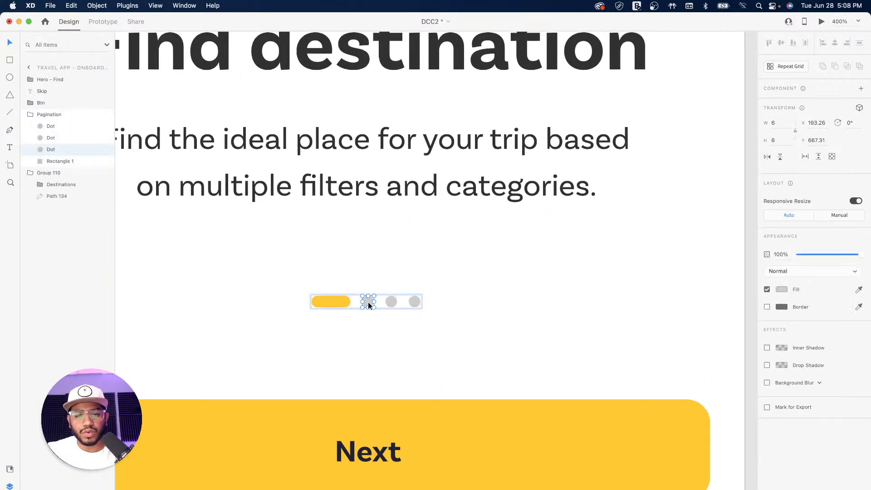
drag(369, 303, 363, 303)
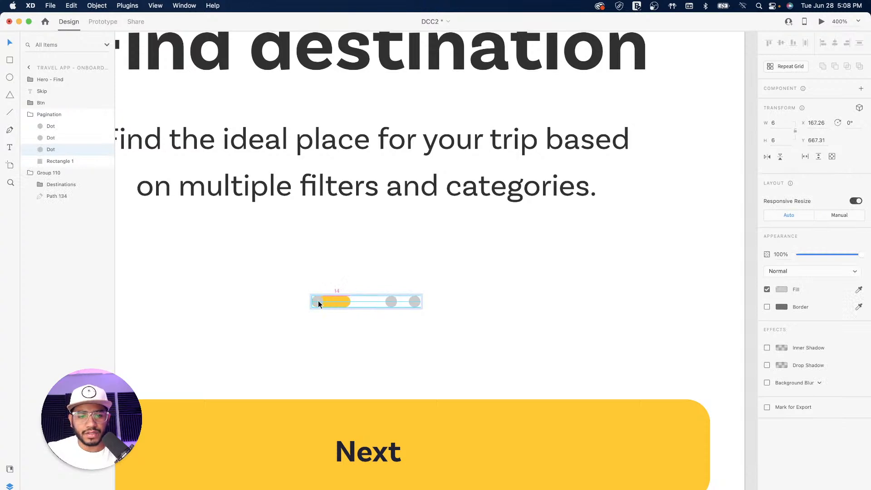
Move the yellow pill right into the second position, nudging it one unit for even spacing
click(339, 300)
drag(334, 300, 353, 302)
key(Right)
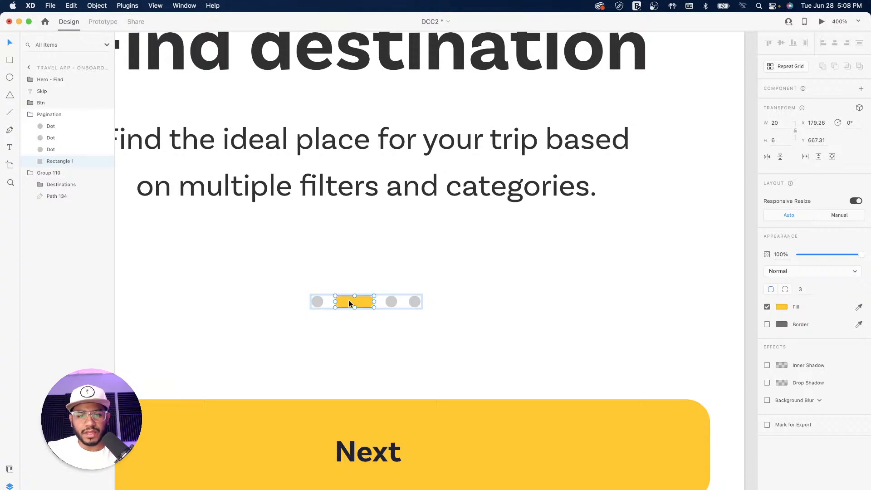
drag(350, 301, 348, 301)
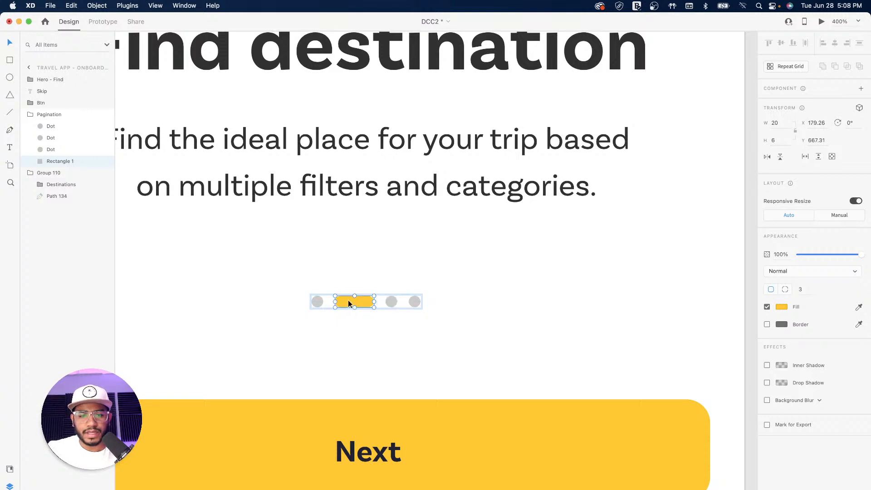
click(318, 302)
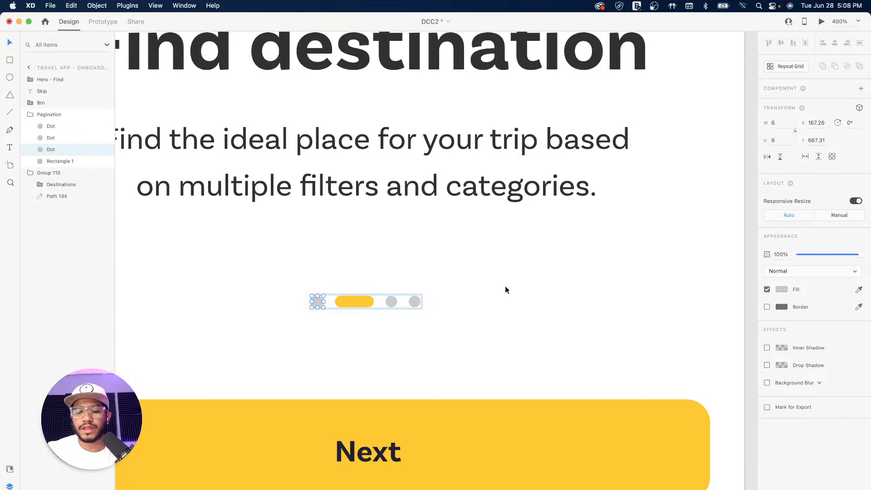
key(super+1)
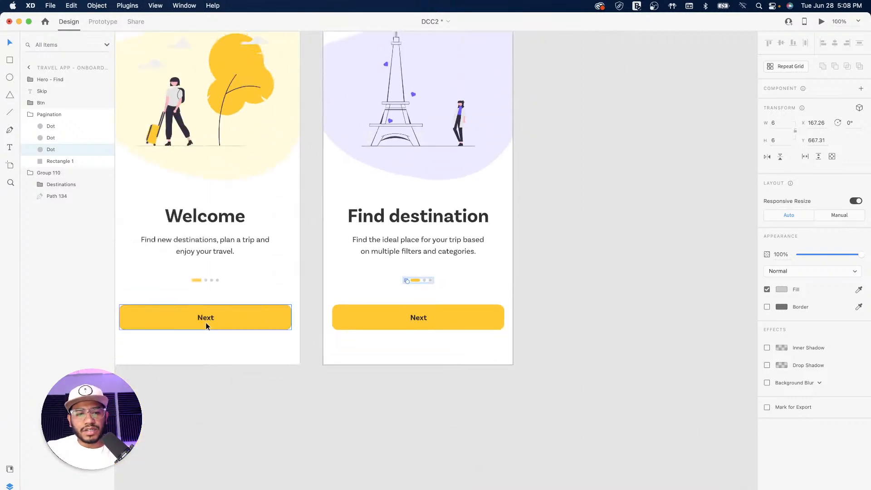
click(555, 250)
drag(443, 187, 463, 303)
key(super+minus)
key(super+minus)
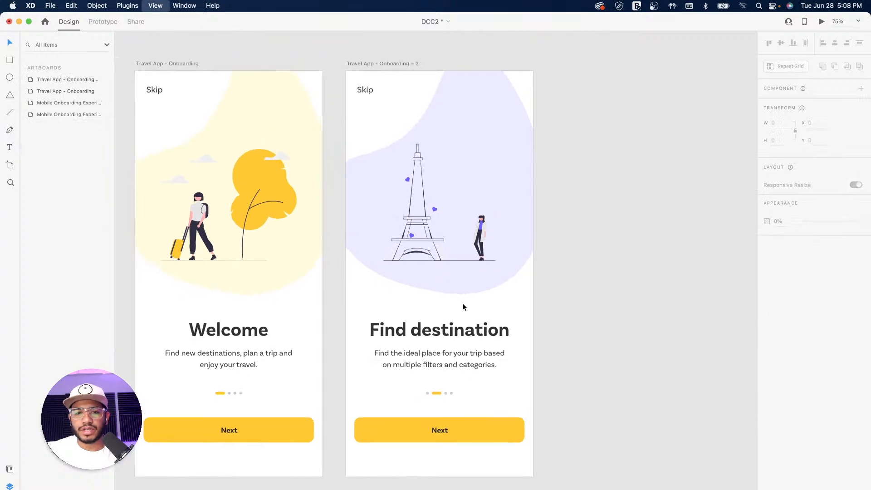
mouse_move(485, 300)
mouse_down()
mouse_move(552, 325)
mouse_move(509, 301)
mouse_move(478, 301)
mouse_up()
click(431, 215)
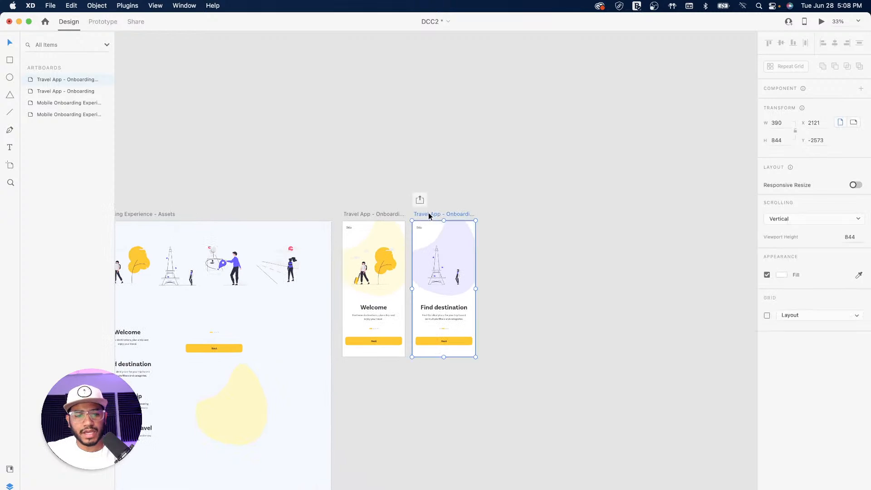
Duplicate the Find destination artboard to create Travel App – Onboarding – 3
drag(430, 213, 499, 215)
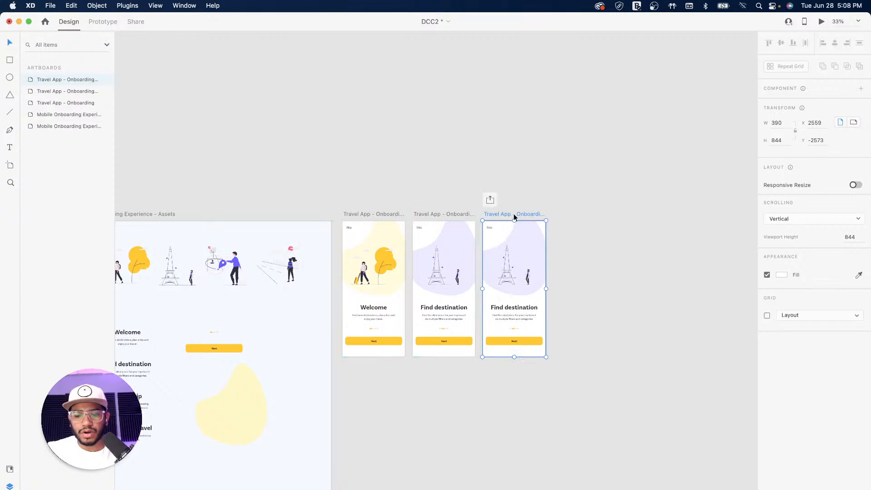
key(super+1)
key(space)
drag(636, 133, 506, 148)
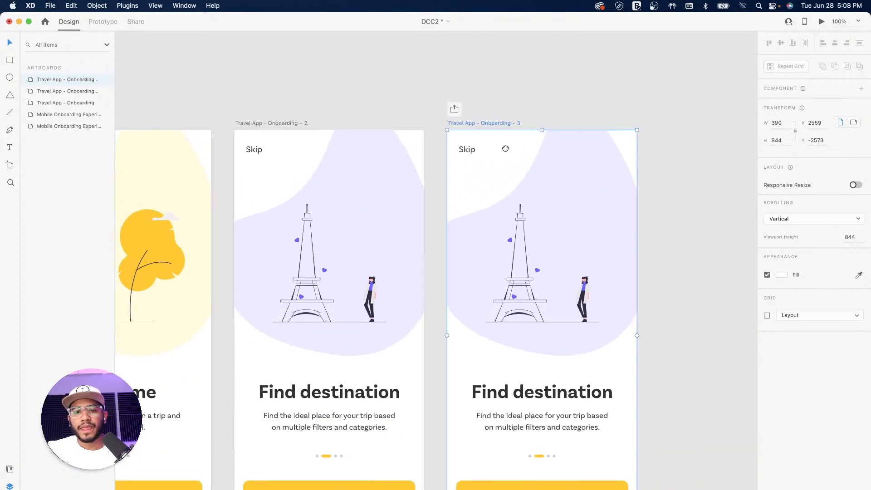
drag(553, 285, 601, 243)
drag(237, 277, 626, 273)
Paste the assets artboard's Map illustration into the third artboard's Group 110
click(423, 216)
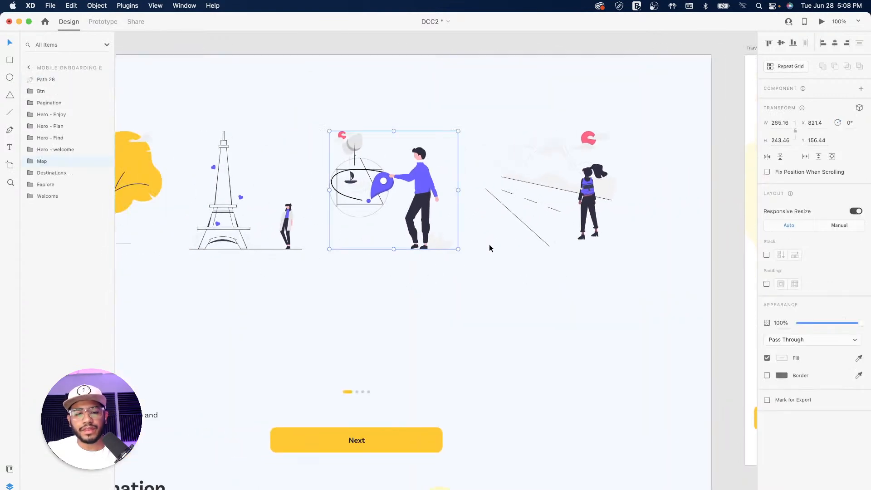
key(space)
drag(561, 282, 250, 293)
drag(730, 276, 205, 294)
double_click(419, 243)
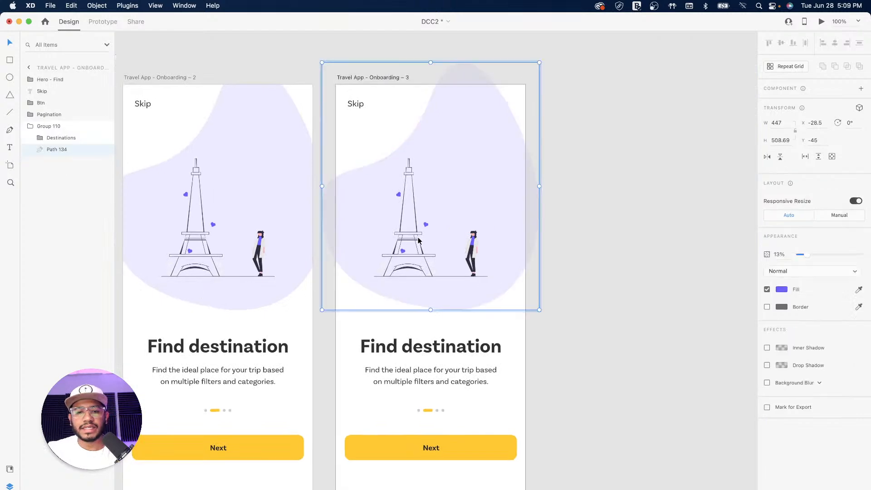
scroll(463, 177, up, 1)
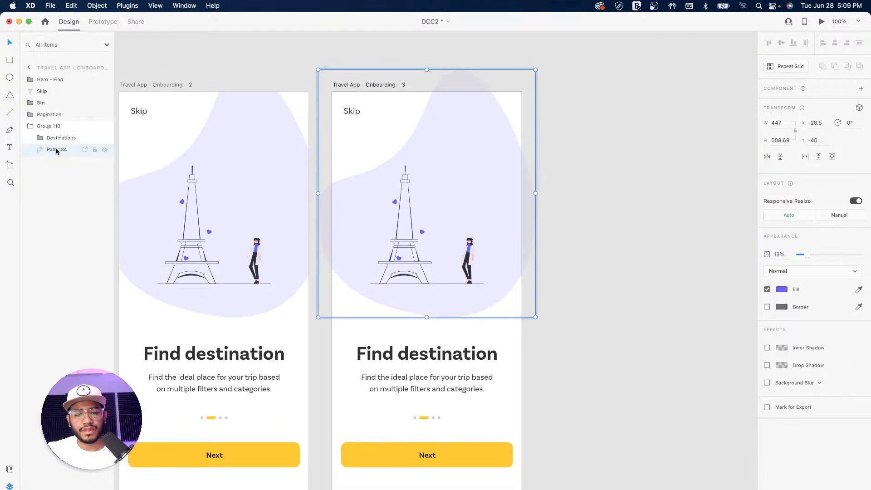
key(super+v)
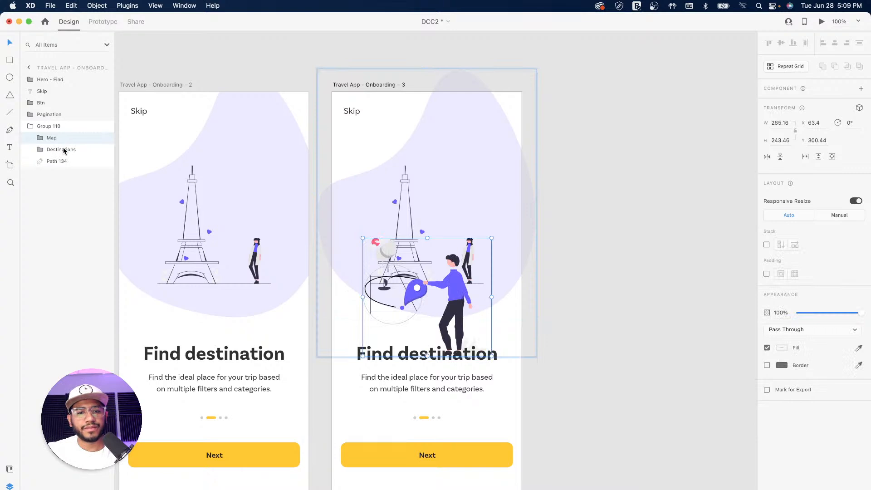
Delete the Eiffel Tower art and move the map-pin illustration up into the hero area
key(Delete)
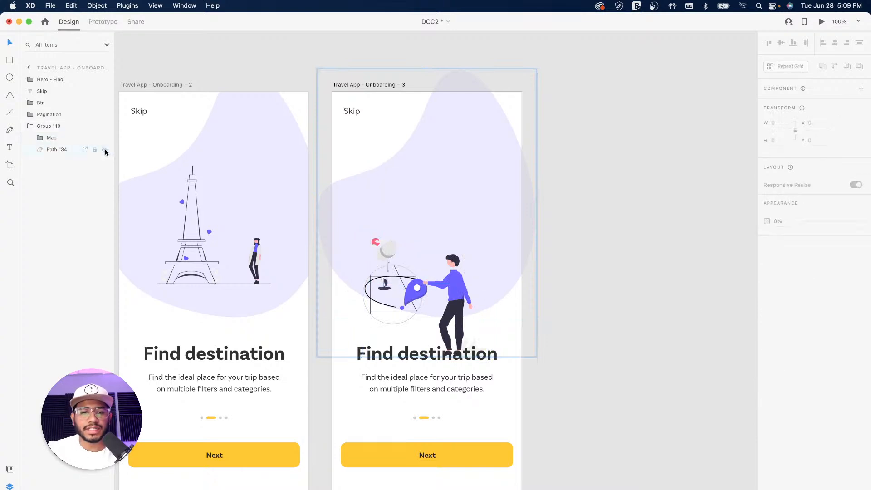
click(52, 137)
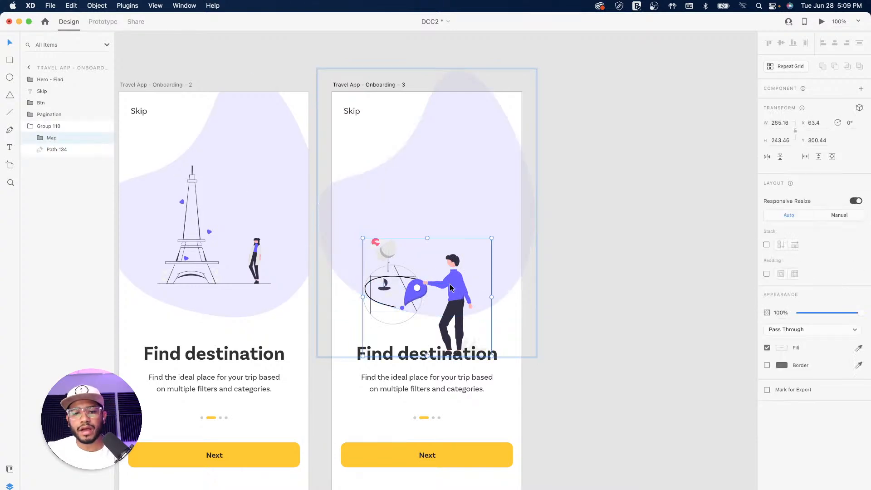
drag(445, 290, 442, 222)
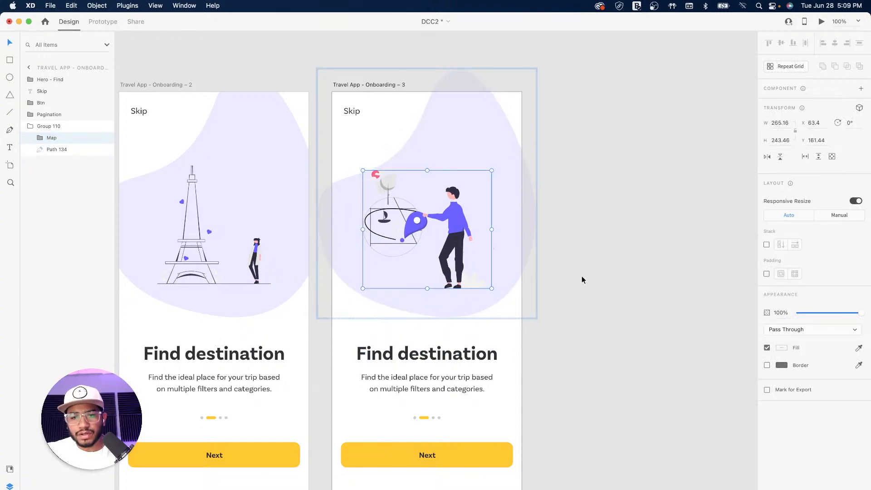
click(549, 322)
scroll(549, 321, left, 5)
scroll(467, 251, left, 5)
scroll(502, 257, right, 5)
scroll(497, 257, right, 3)
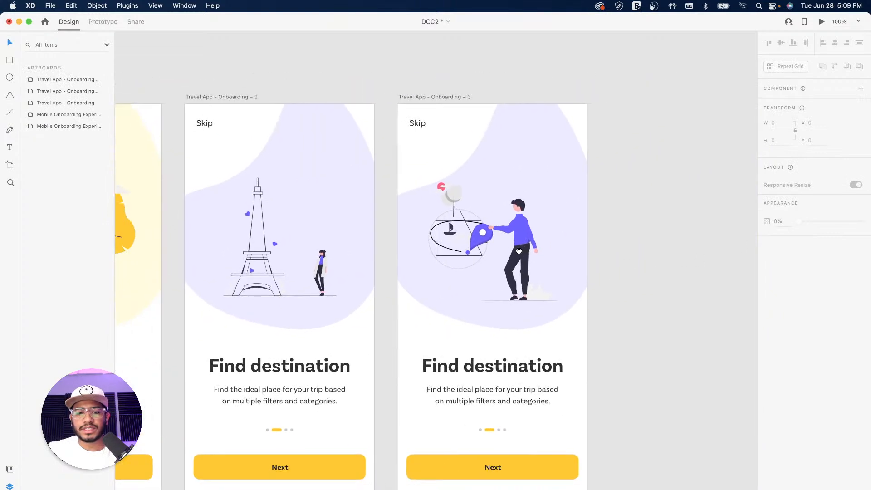
Select the figure's shirt, both arms, the map pin and the small dot together
double_click(522, 225)
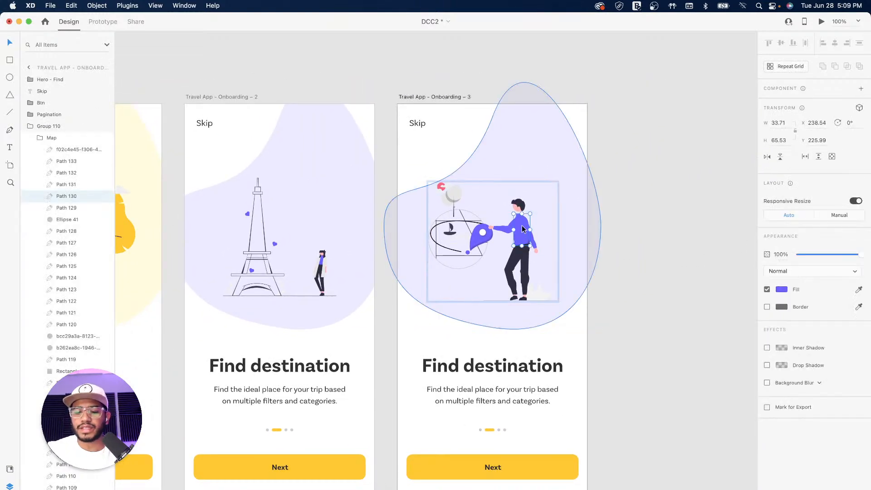
scroll(522, 225, up, 6)
scroll(513, 224, right, 5)
scroll(513, 224, up, 2)
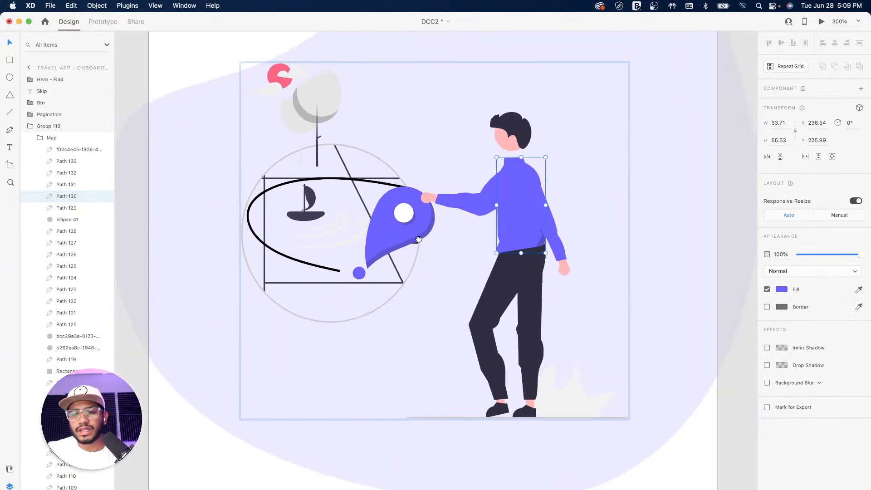
key(super+equal)
key(super+equal)
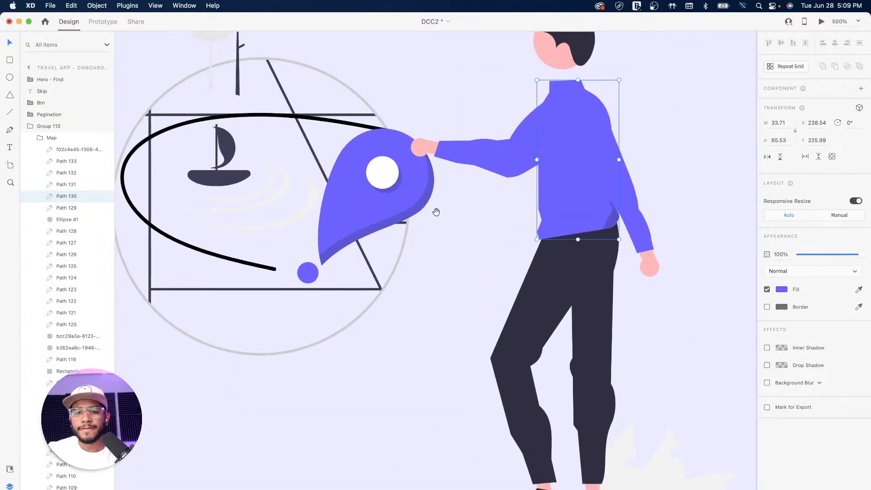
drag(595, 156, 516, 186)
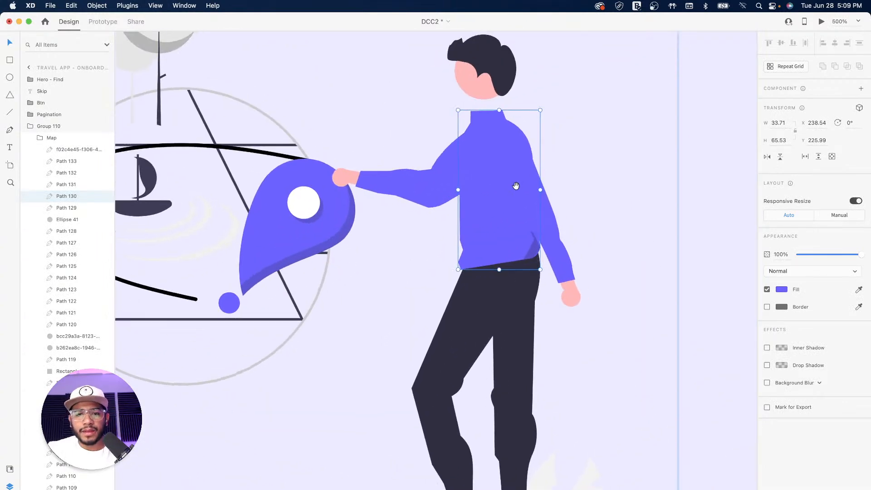
shift+click(441, 193)
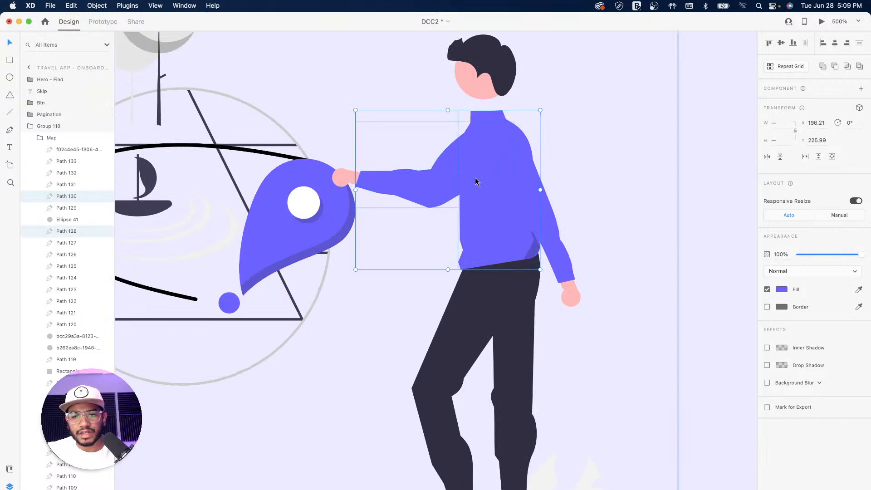
shift+click(331, 211)
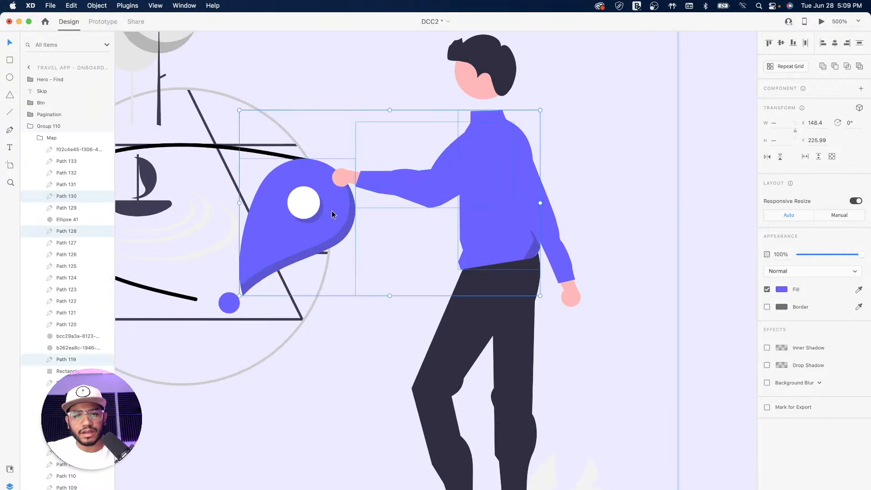
shift+click(230, 306)
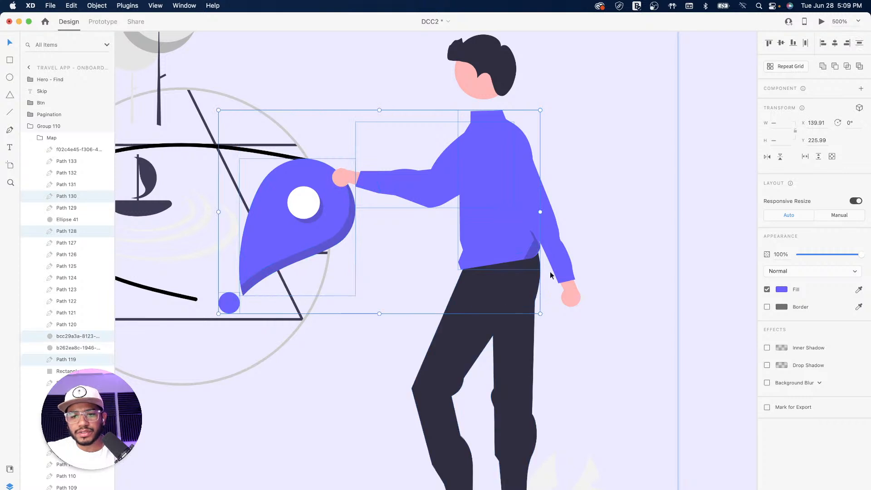
shift+click(555, 252)
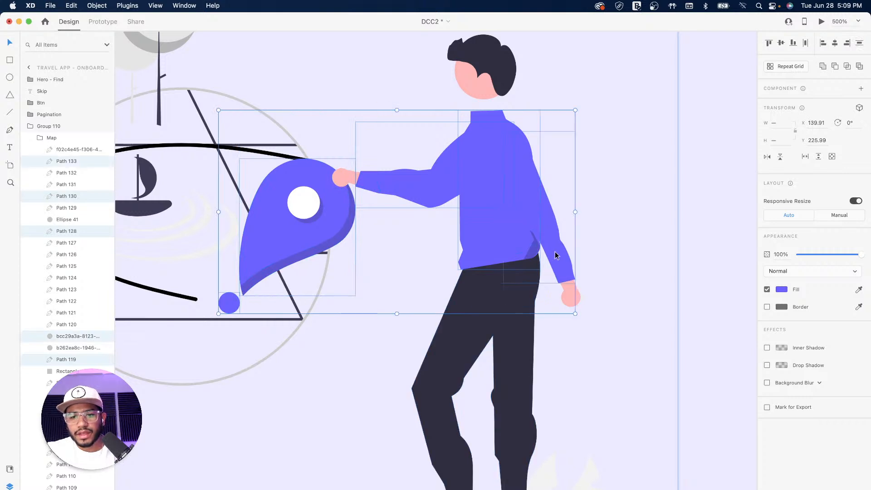
Shift the selected parts' fill hue from blue to pink #FF63AB
click(781, 289)
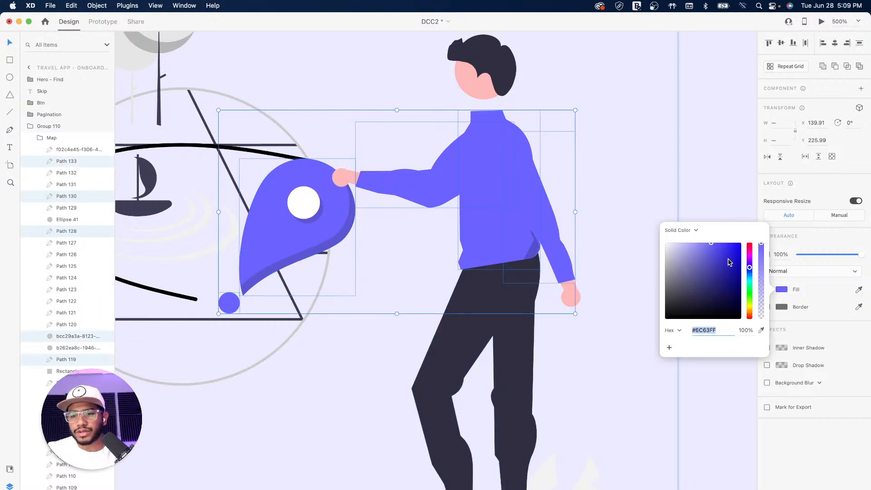
drag(750, 262, 750, 249)
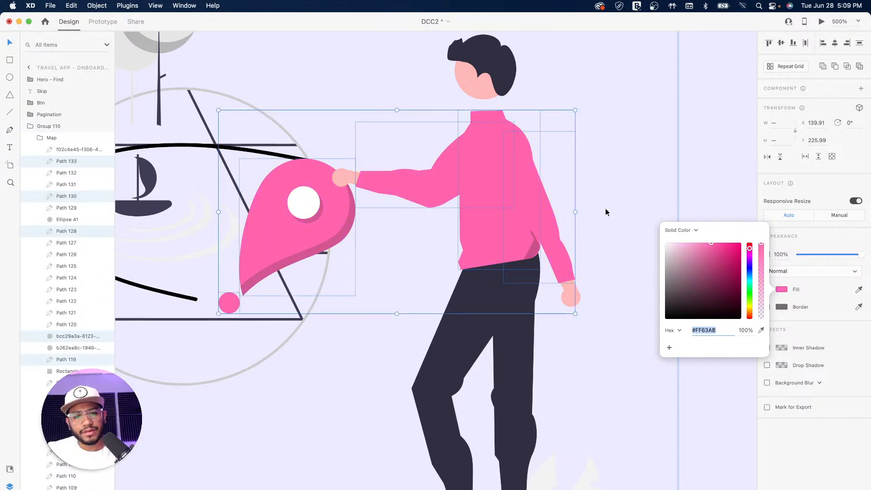
click(655, 178)
scroll(521, 317, up, 5)
drag(521, 316, 523, 319)
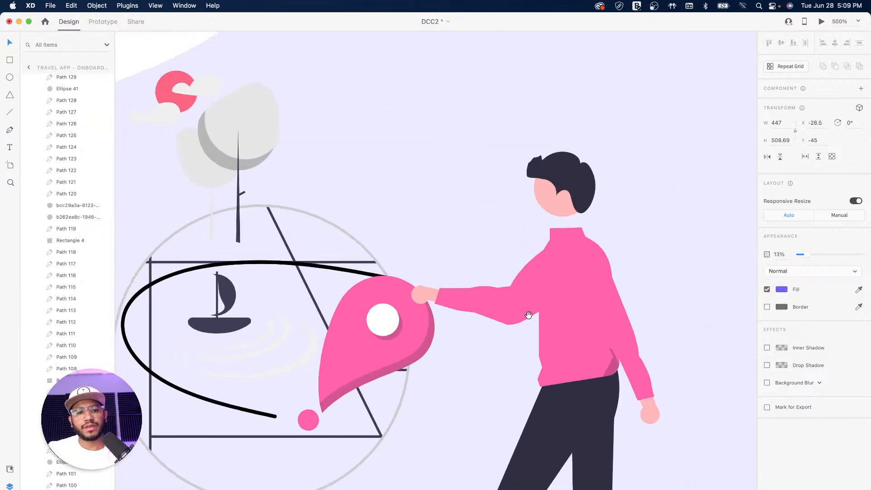
key(super+minus)
key(super+minus)
key(super+minus)
key(super+minus)
key(super+minus)
key(super+minus)
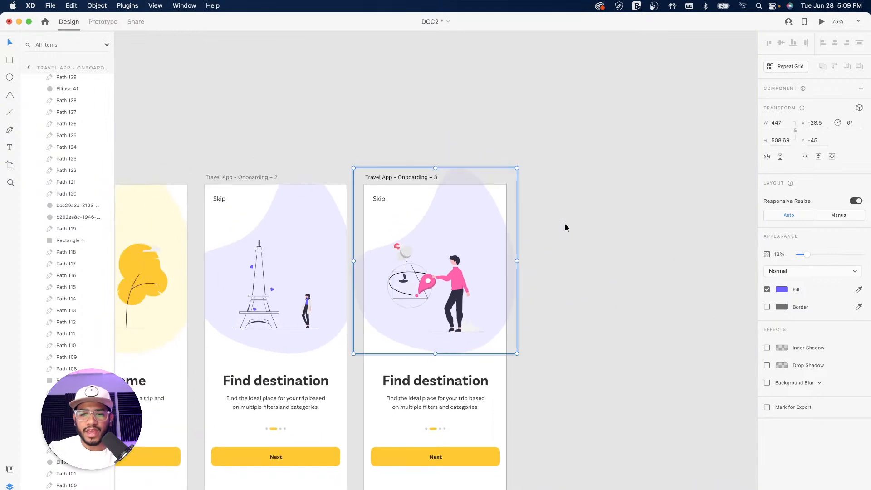
Eyedrop the figure's pink #FF63AB into the third artboard's background blob fill
click(583, 228)
click(476, 223)
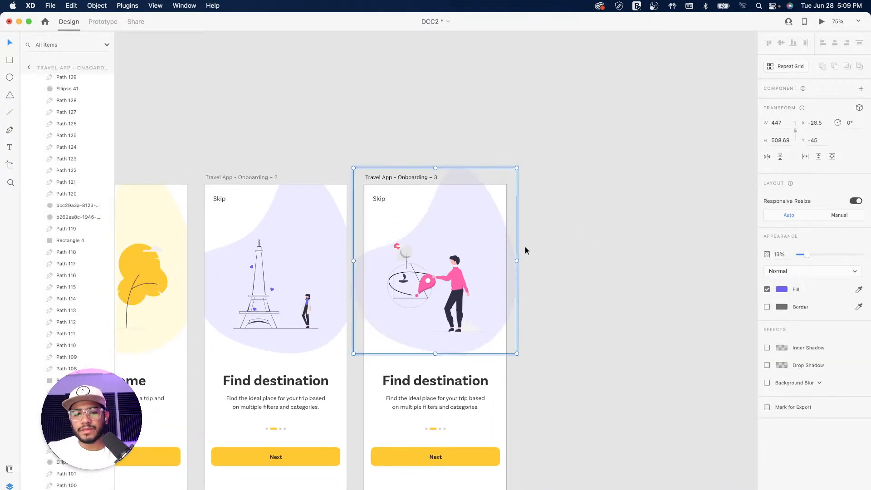
click(782, 290)
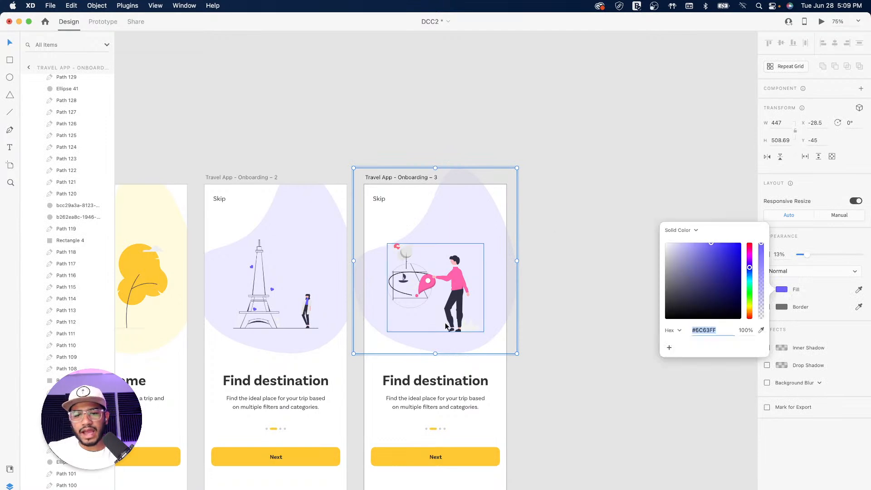
click(760, 331)
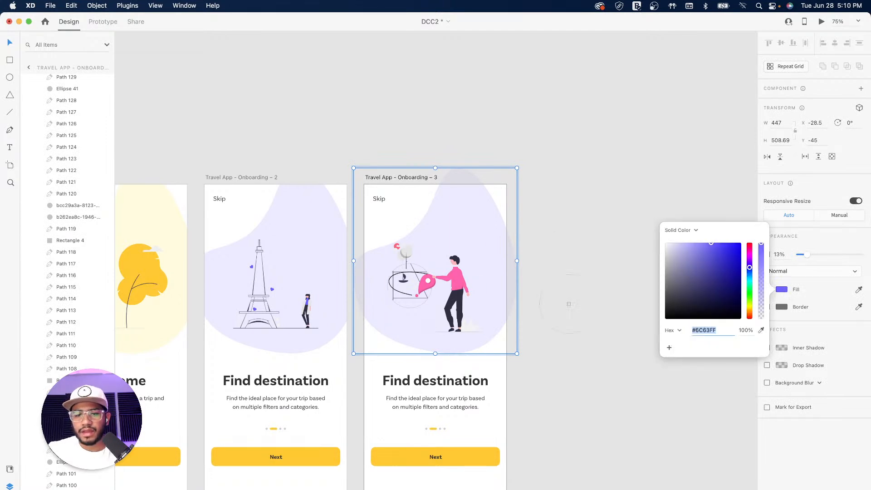
click(456, 281)
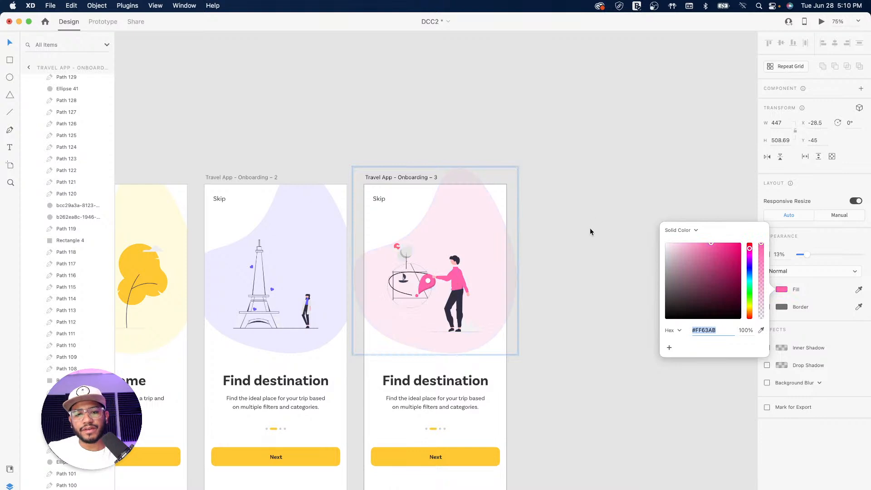
click(583, 293)
mouse_move(557, 334)
mouse_down()
mouse_move(727, 273)
mouse_move(549, 343)
mouse_up()
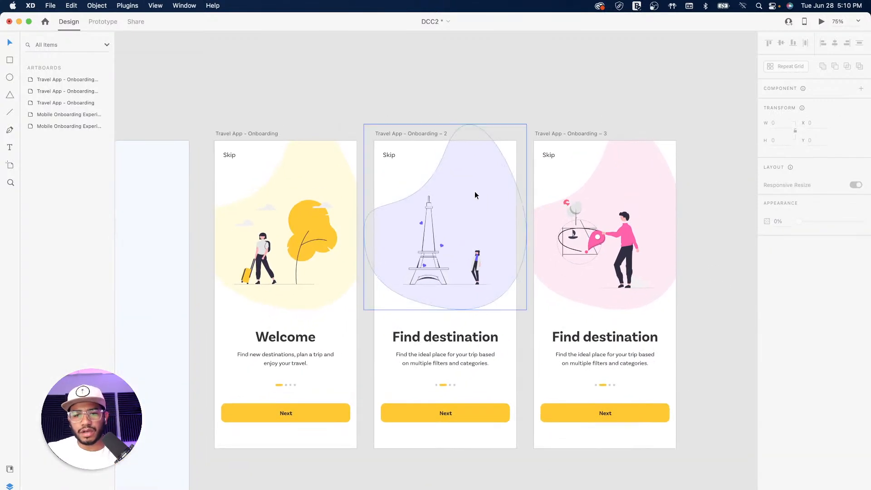
Reshape the purple blob on the second artboard by dragging its anchor points and curves
click(463, 189)
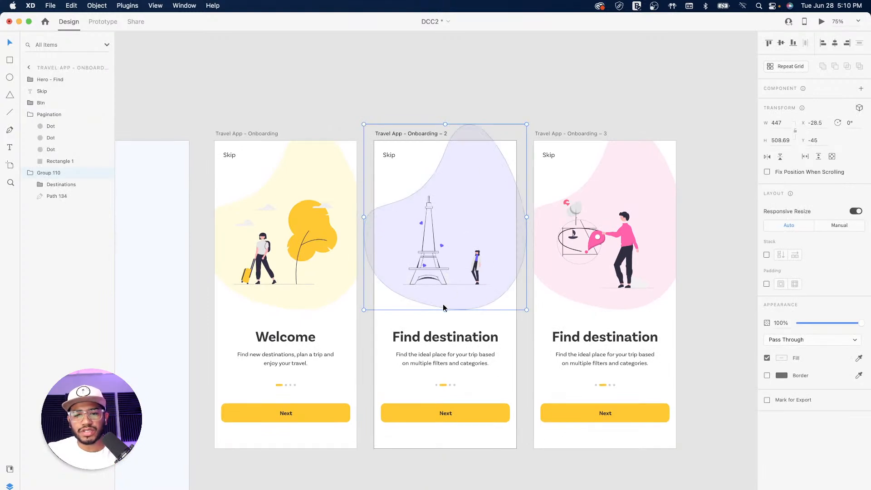
double_click(391, 219)
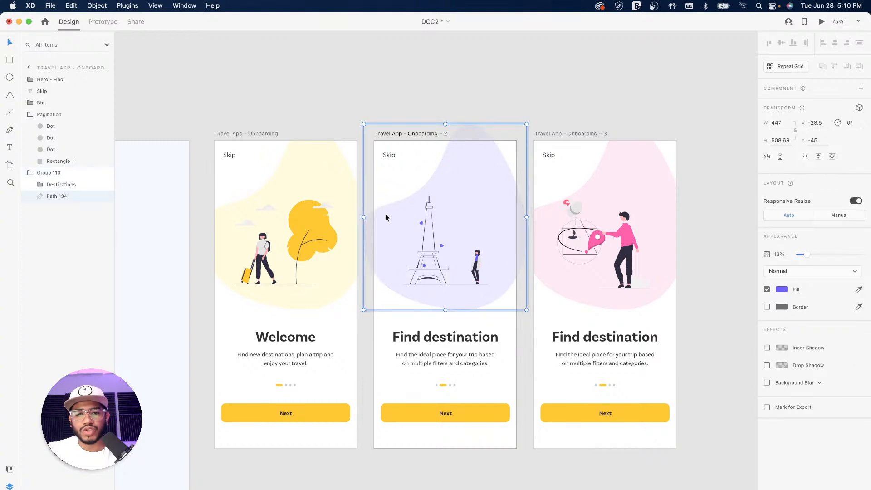
double_click(386, 216)
drag(416, 227, 424, 104)
drag(446, 309, 423, 307)
drag(478, 316, 462, 340)
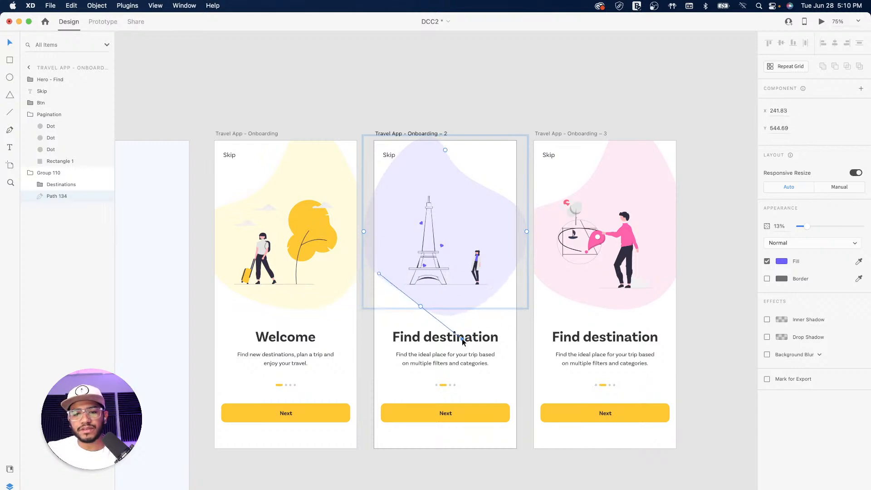
Flip the third artboard's pink blob horizontally, nudge it, and rotate it to −45°
click(645, 168)
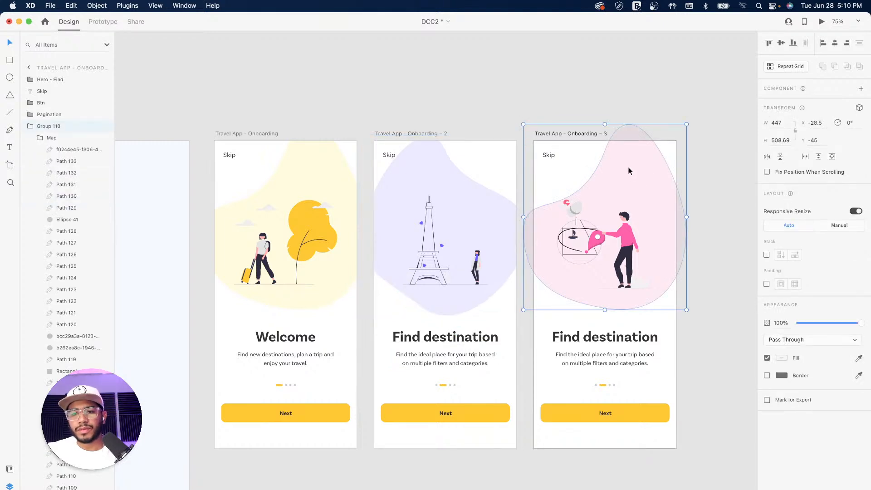
double_click(608, 177)
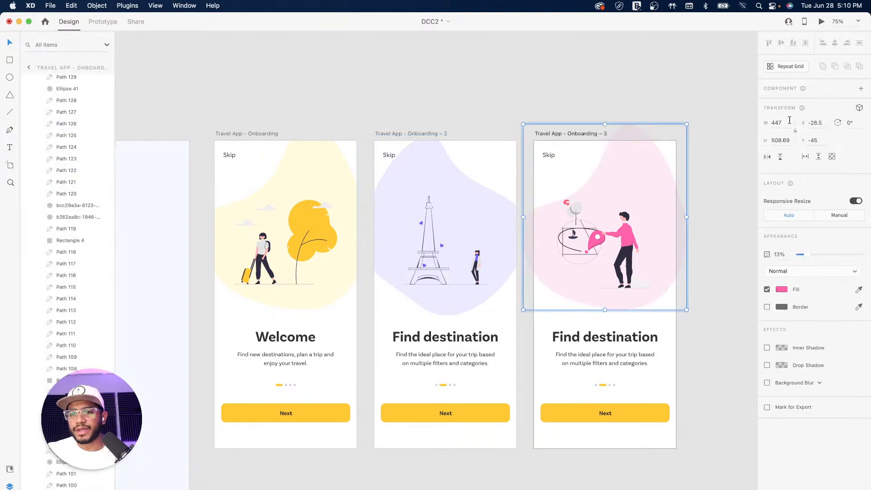
click(766, 157)
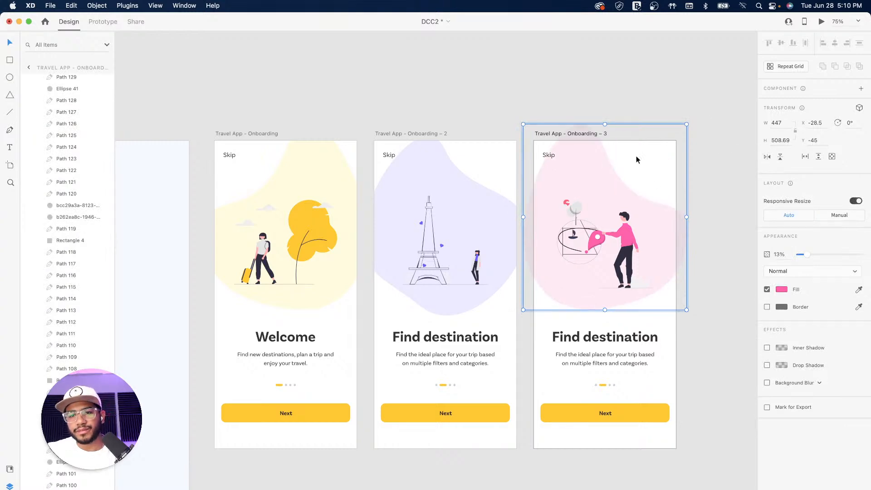
drag(579, 159, 583, 157)
drag(689, 120, 570, 113)
click(635, 72)
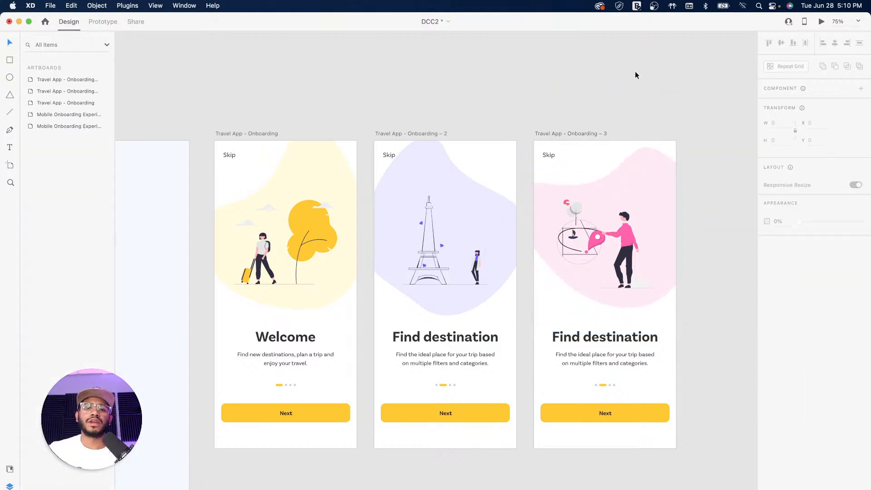
Copy the Plan a trip text group from the large intro artboard
mouse_move(314, 198)
mouse_down()
mouse_move(484, 218)
mouse_move(317, 217)
mouse_up()
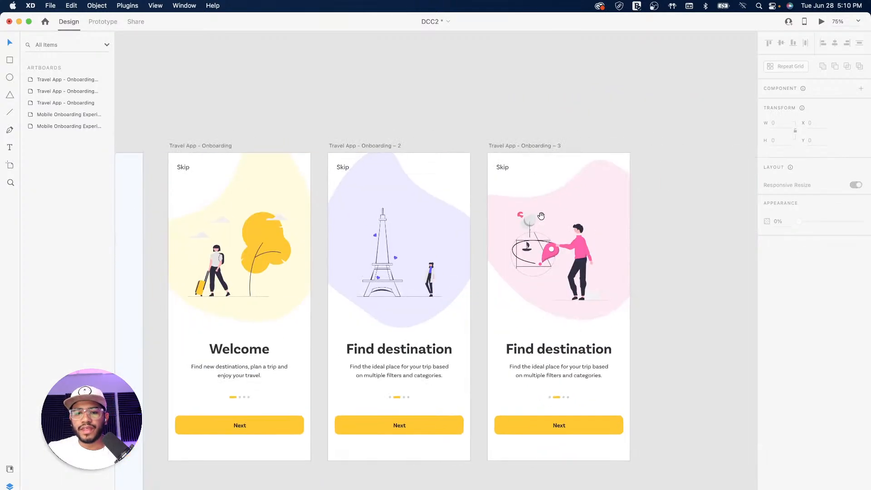
drag(539, 220, 410, 220)
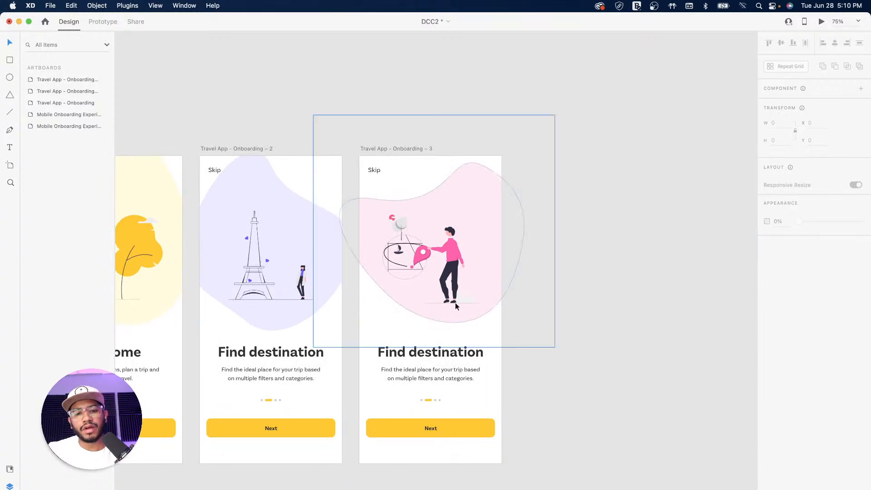
drag(380, 292, 598, 251)
drag(464, 286, 519, 276)
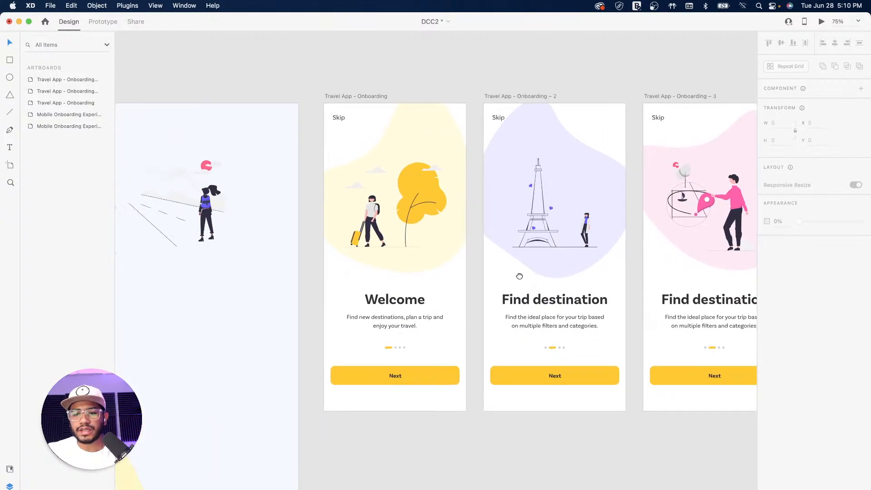
drag(246, 289, 514, 258)
drag(305, 288, 456, 228)
drag(312, 319, 338, 268)
click(282, 365)
key(super+c)
Delete the Find destination text from artboard 3
drag(633, 307, 300, 363)
drag(443, 287, 224, 318)
drag(580, 282, 451, 296)
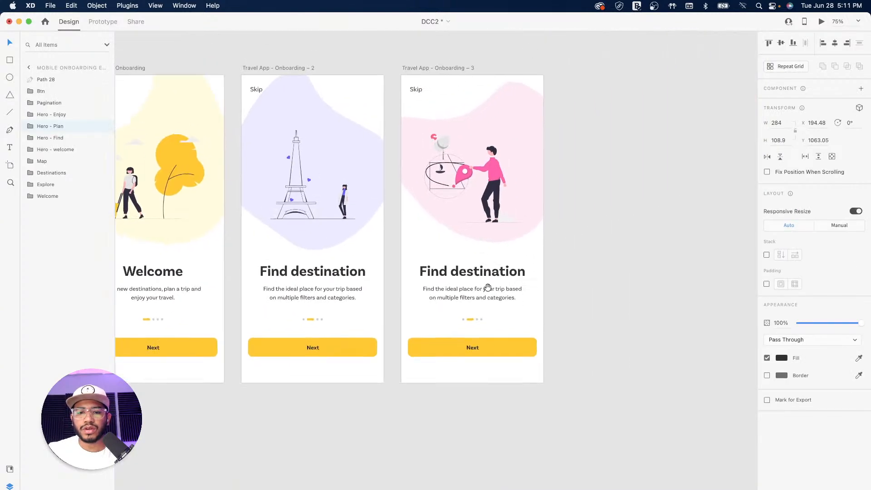
drag(533, 279, 504, 298)
click(472, 294)
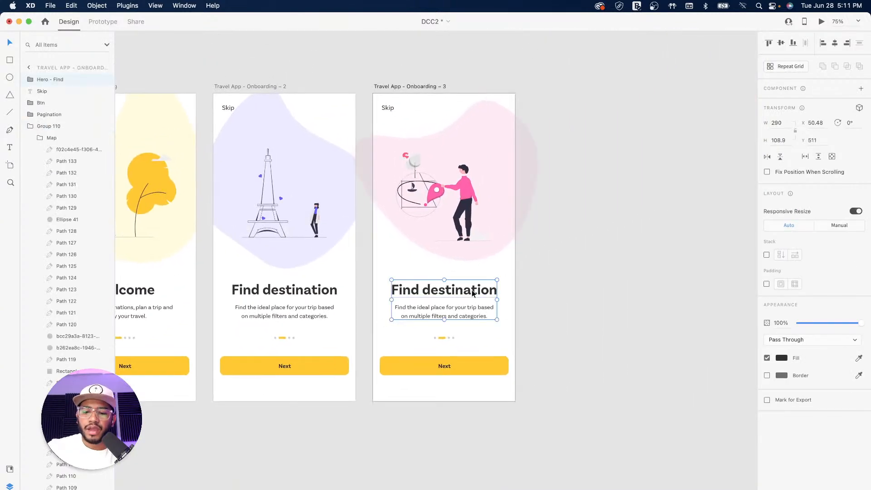
key(Delete)
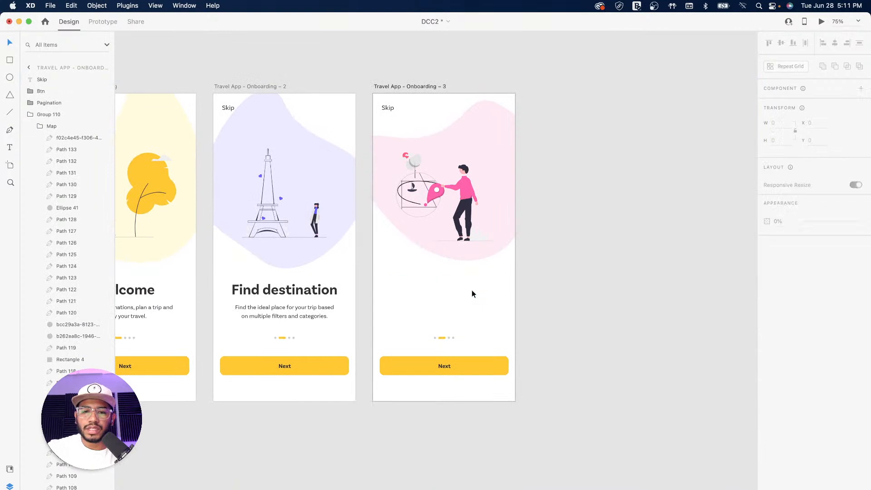
Paste the Plan a trip text into artboard 3 and set its Y to 511
click(418, 86)
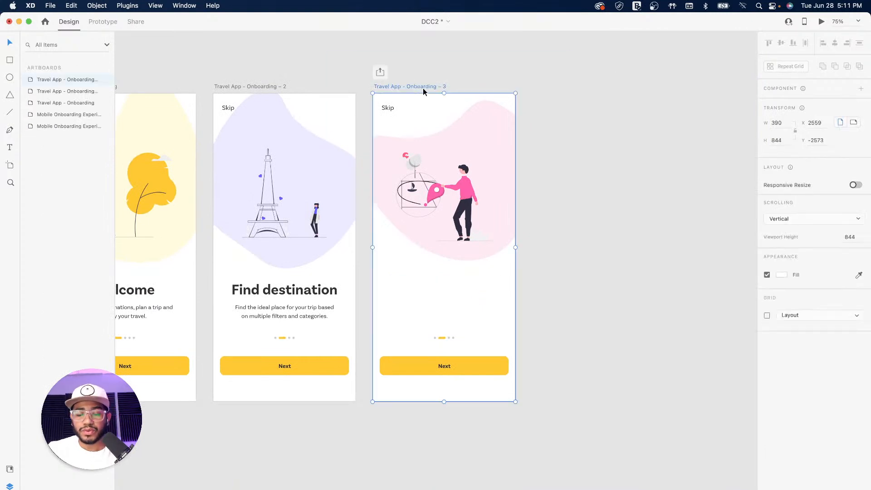
key(super+v)
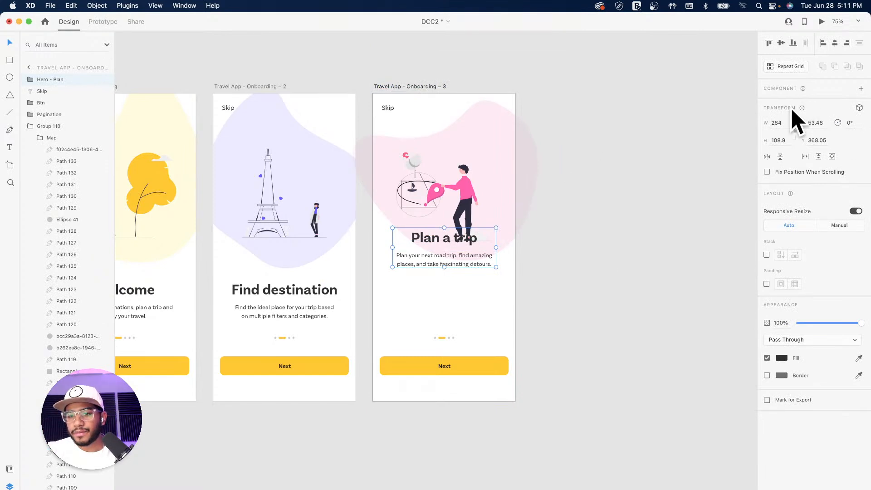
click(819, 141)
text(511)
key(Return)
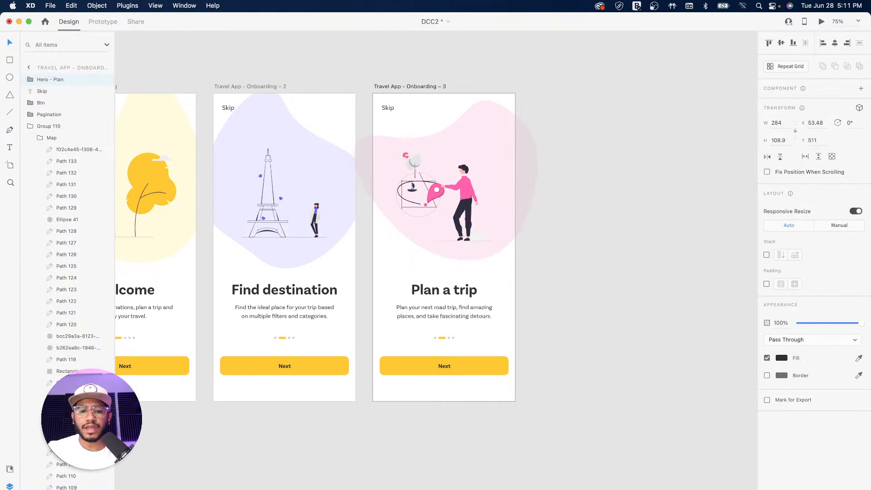
click(596, 226)
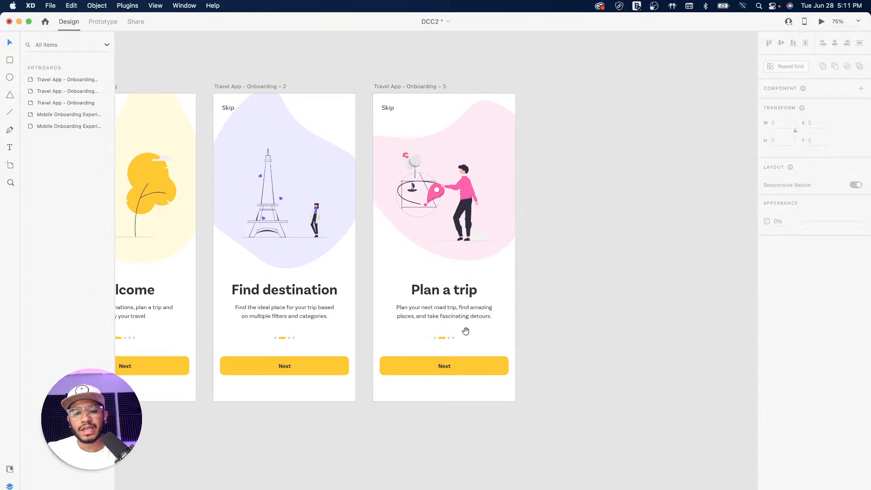
drag(414, 334, 473, 260)
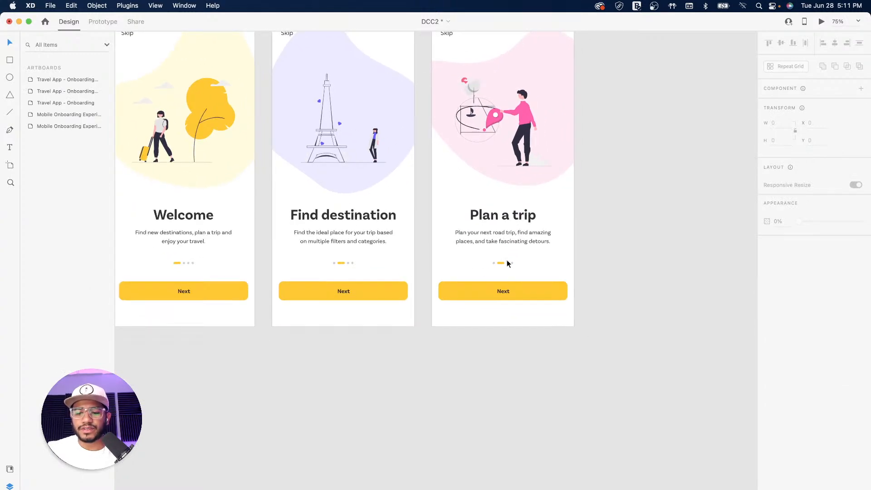
Move the third grey dot left of the yellow pill so the pill marks position three
key(super+plus)
key(super+plus)
key(super+plus)
key(super+plus)
drag(593, 170, 485, 218)
drag(629, 217, 545, 250)
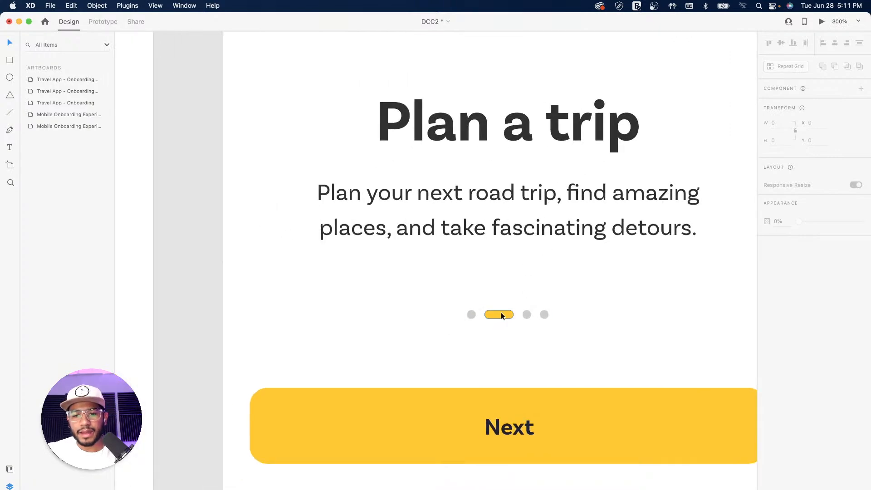
double_click(527, 315)
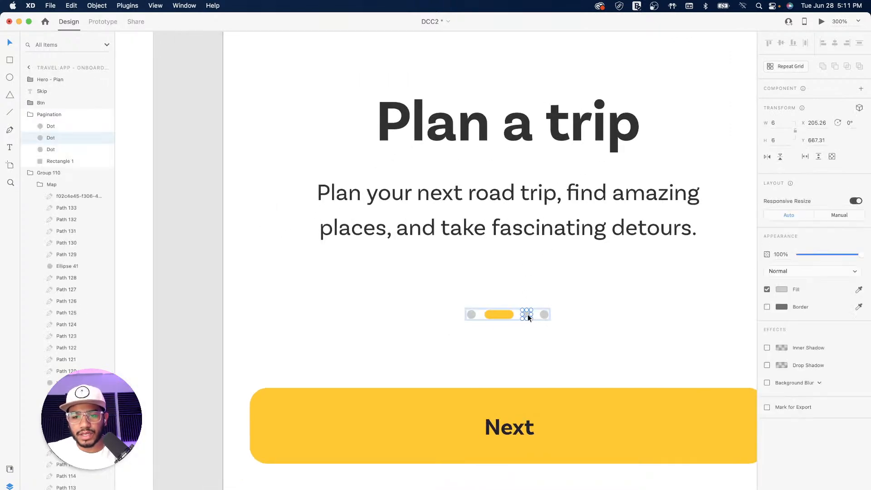
mouse_move(527, 314)
mouse_down()
mouse_move(490, 314)
mouse_move(521, 313)
mouse_up()
click(620, 302)
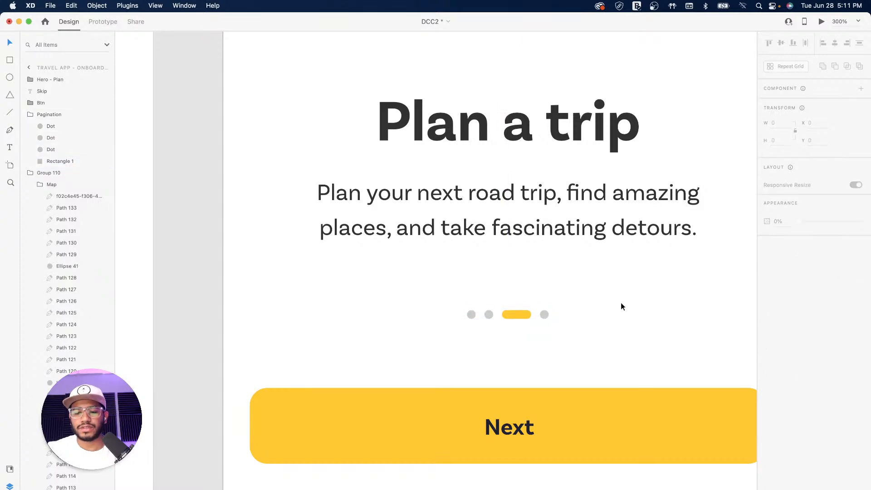
key(super+minus)
key(super+minus)
key(super+minus)
key(super+minus)
Duplicate artboard 3 to its right and rotate the new artboard's pink blob to -18°
click(562, 220)
drag(506, 227, 456, 306)
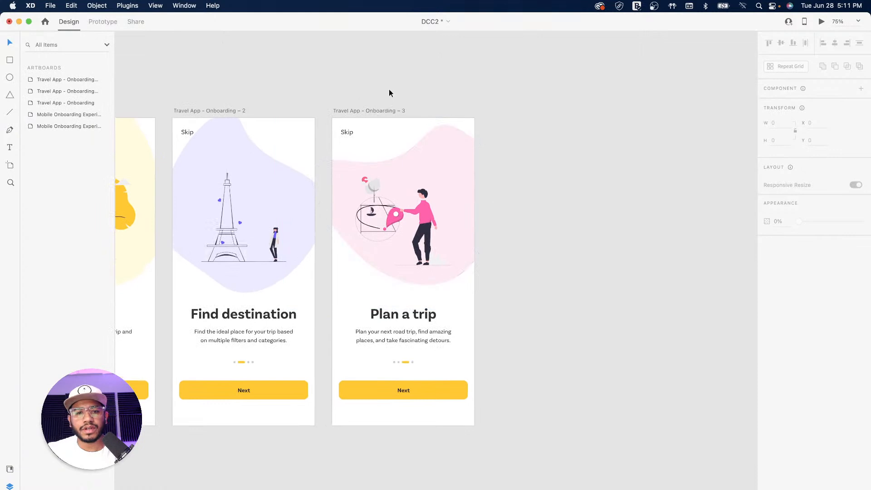
click(358, 110)
drag(358, 109, 519, 109)
click(554, 92)
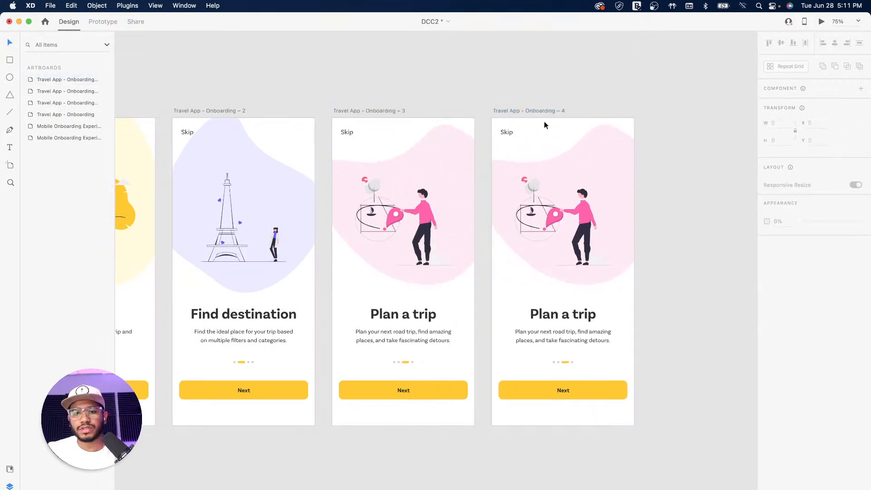
double_click(603, 136)
drag(526, 74, 614, 78)
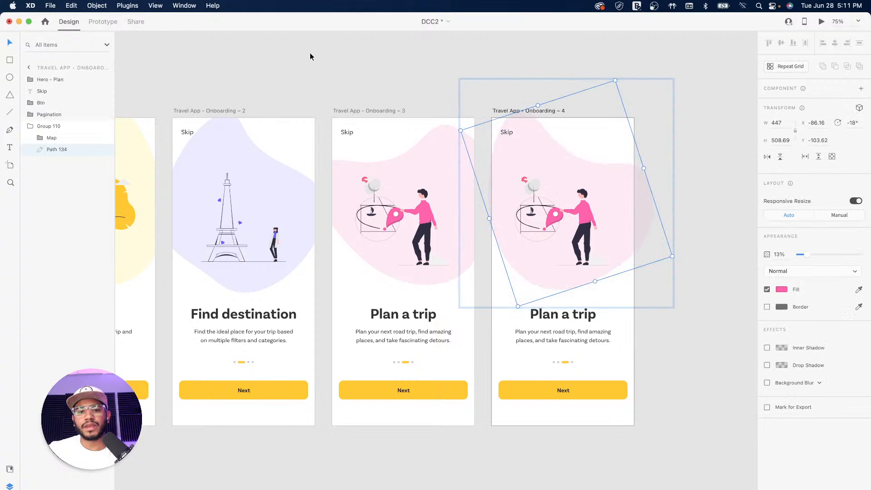
click(312, 56)
Replace artboard 4's map with the pasted woman-on-the-road illustration, moved up into the blob
scroll(373, 195, left, 10)
click(373, 196)
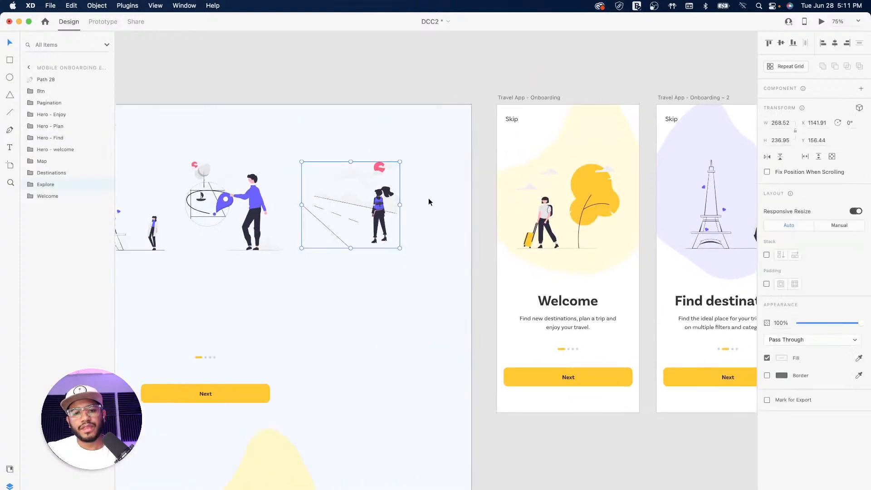
scroll(430, 191, right, 10)
double_click(522, 208)
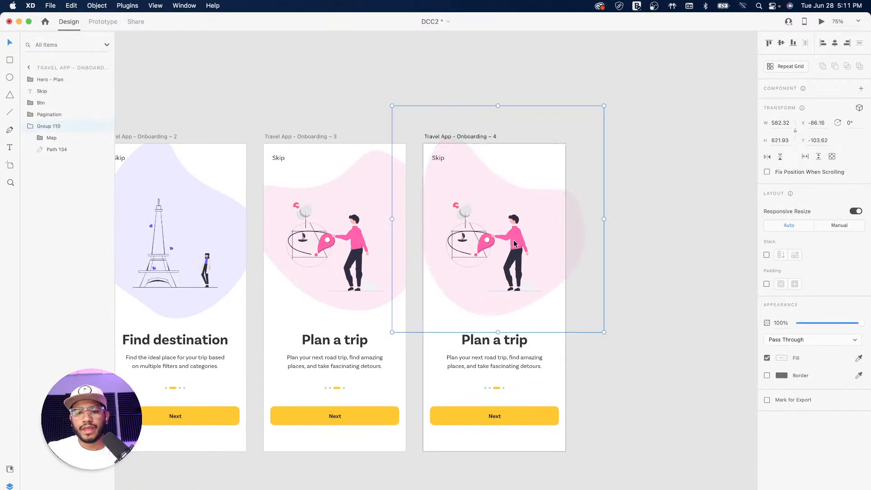
click(56, 150)
key(cmd+v)
click(58, 149)
key(Delete)
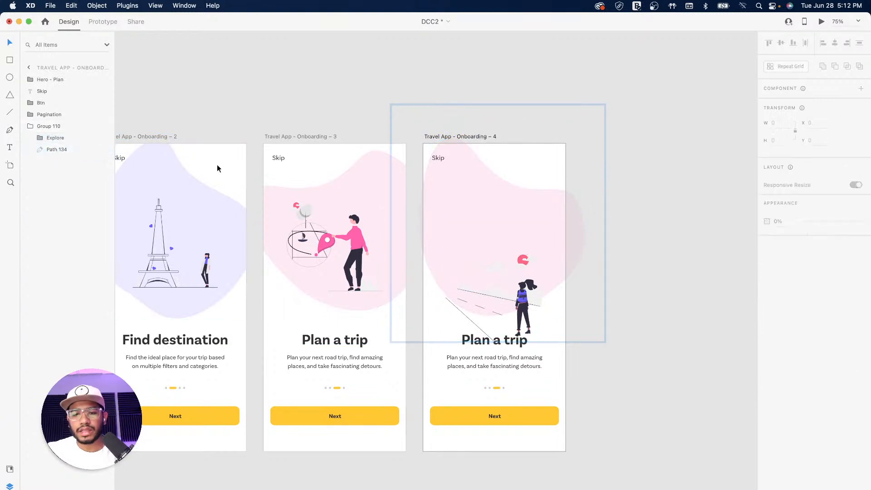
drag(524, 303, 521, 248)
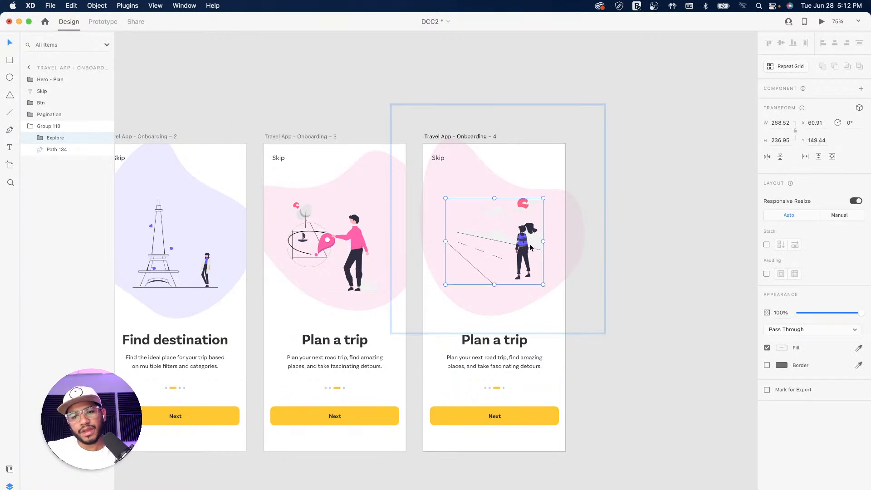
click(657, 248)
scroll(521, 241, up, 5)
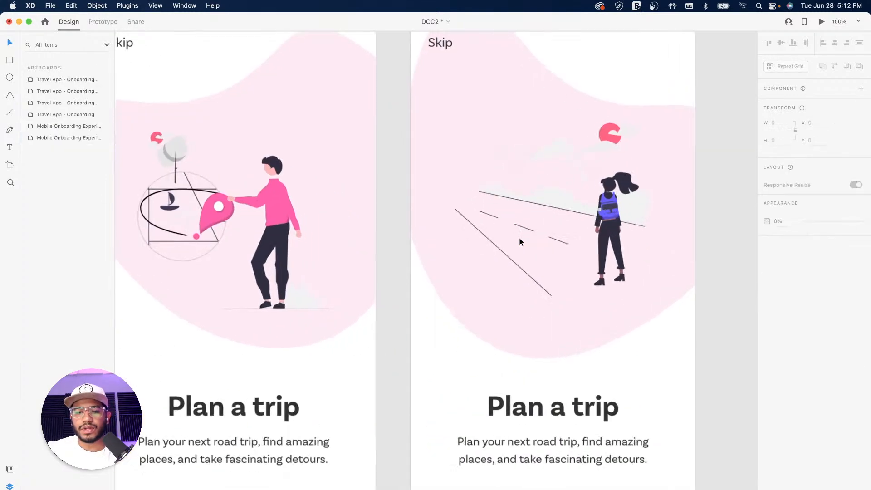
Change both backpack paths' fill from purple to a softer green, #49B76F
drag(585, 220, 376, 260)
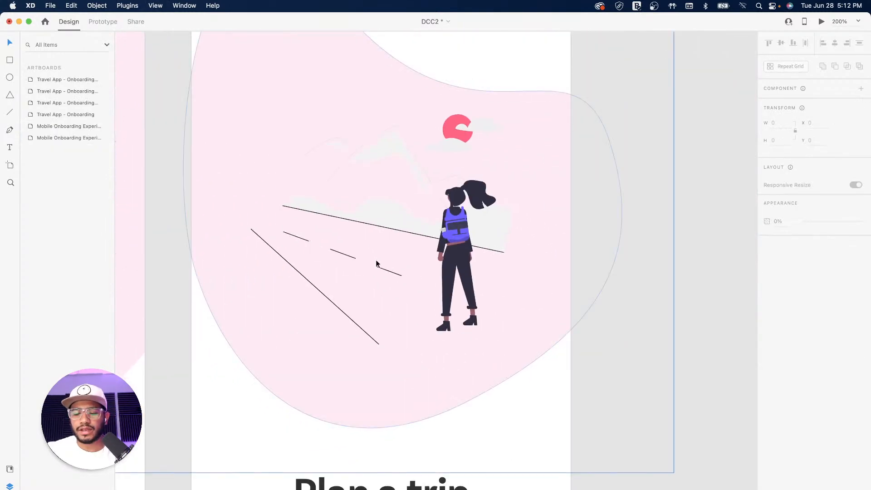
scroll(377, 260, up, 5)
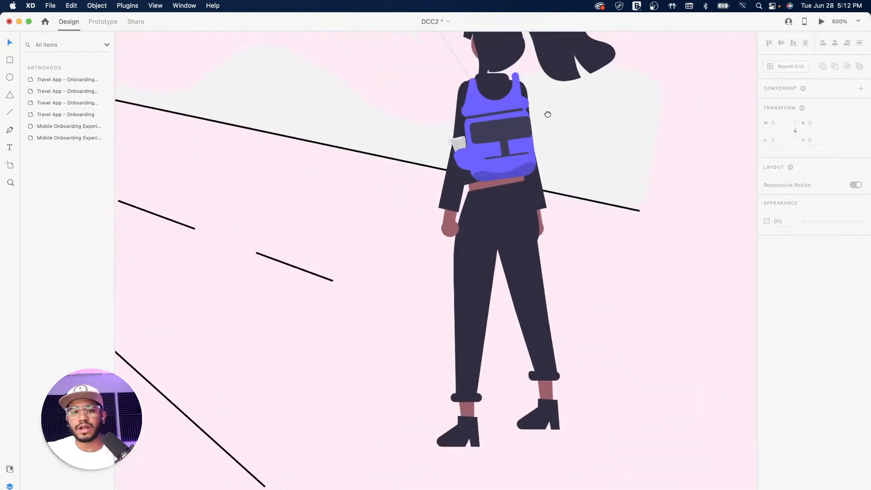
drag(547, 113, 492, 164)
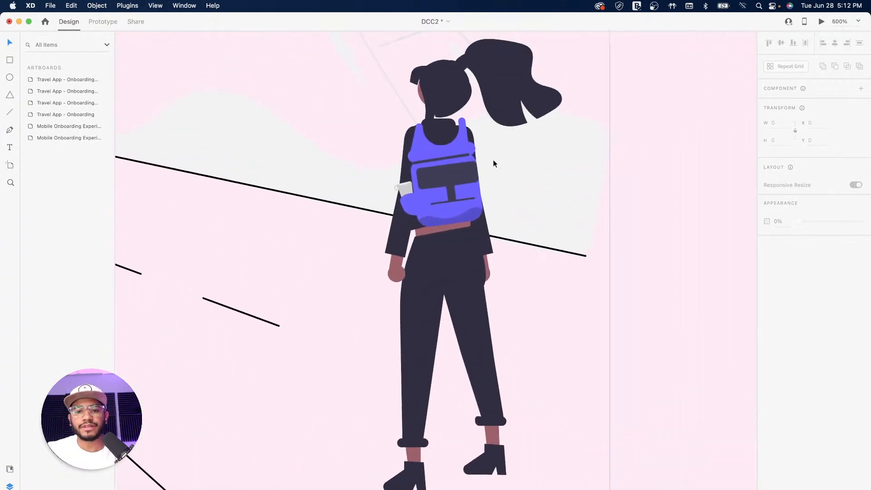
super+click(427, 152)
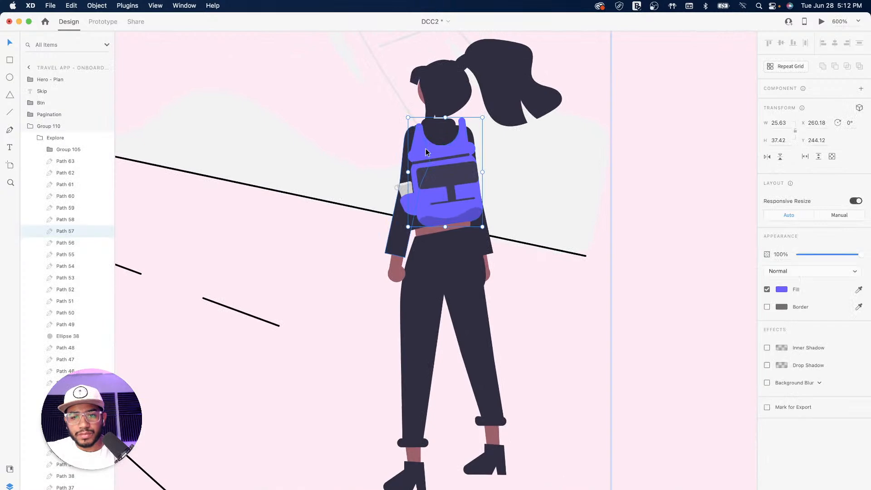
shift+super+click(407, 207)
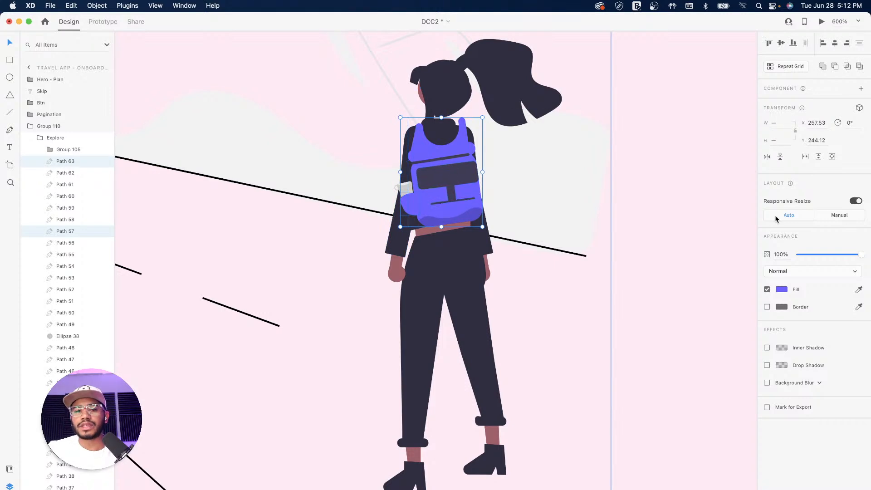
click(784, 290)
drag(751, 287, 751, 298)
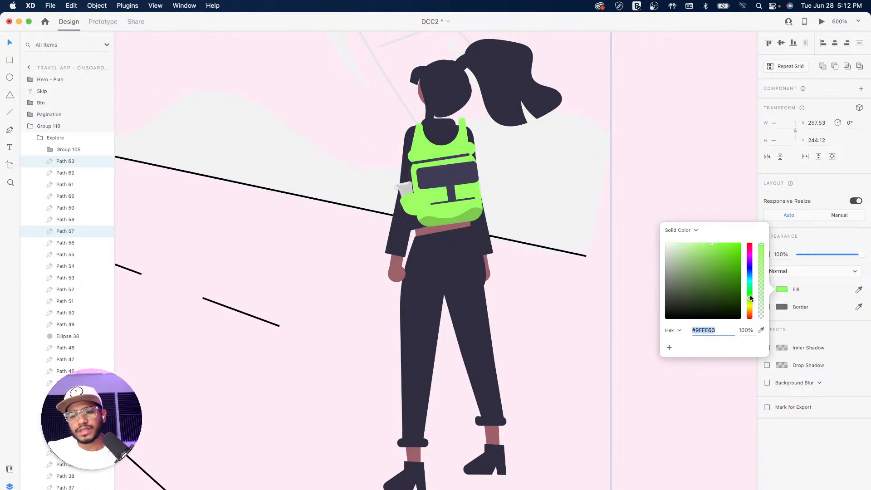
mouse_move(724, 269)
mouse_down()
mouse_move(721, 261)
mouse_move(711, 264)
mouse_up()
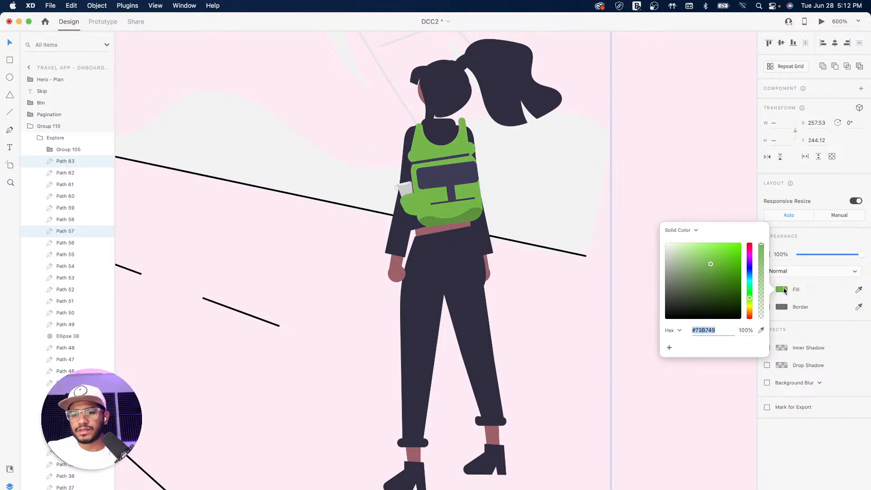
drag(750, 291, 749, 288)
click(663, 136)
key(super+1)
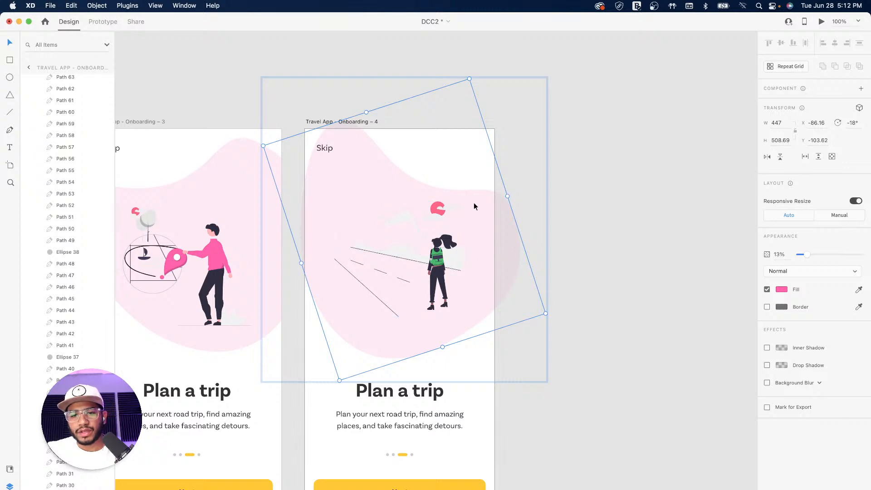
Fill the fourth screen's background blob with the backpack's green using the eyedropper
key(i)
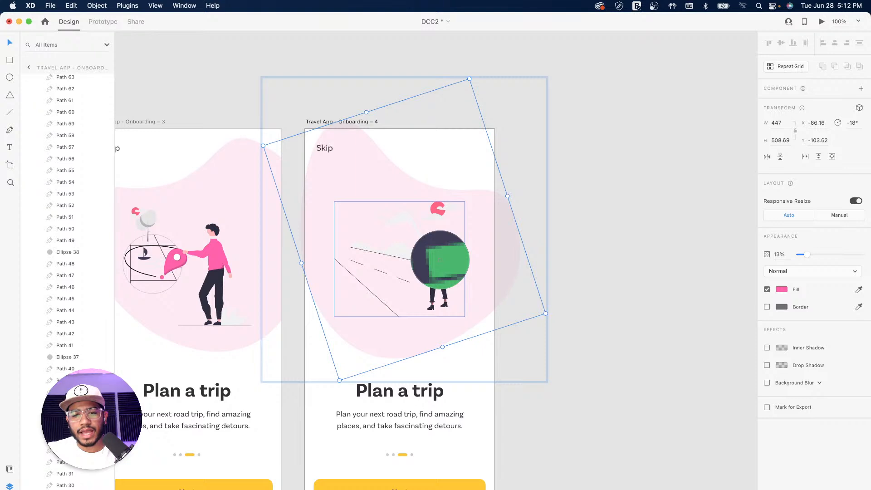
click(441, 260)
click(589, 236)
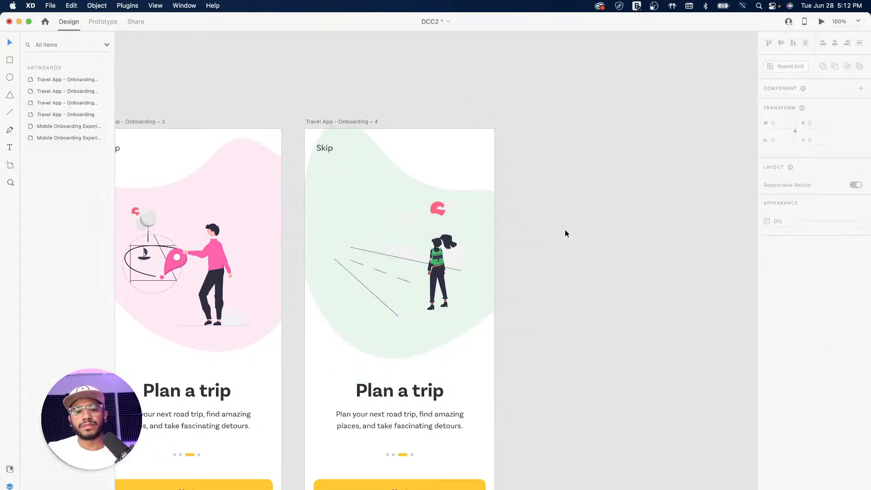
Fill the small hill, mountain and wavy hill shapes with the backpack's green
scroll(523, 298, left, 5)
scroll(581, 253, down, 2)
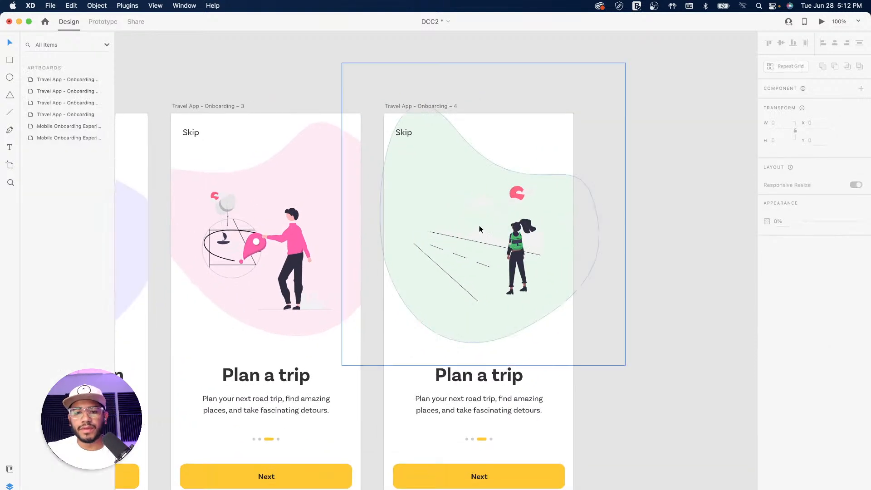
key(super+plus)
key(super+plus)
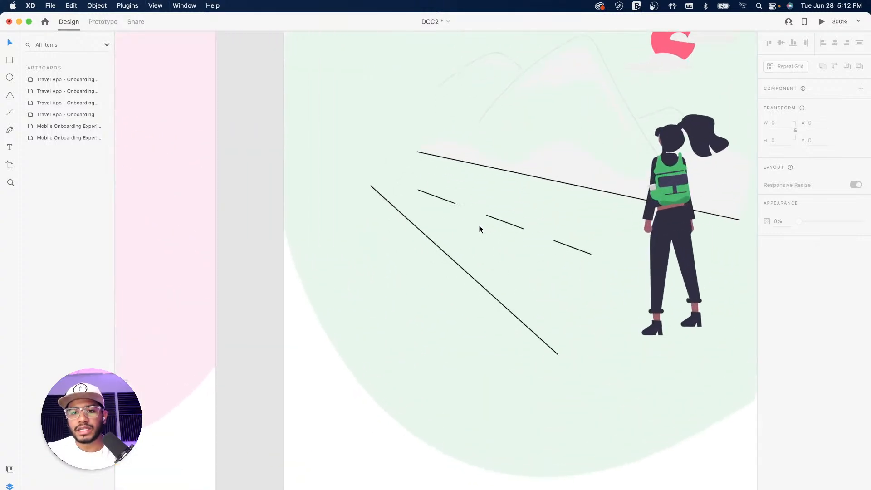
drag(544, 140, 323, 293)
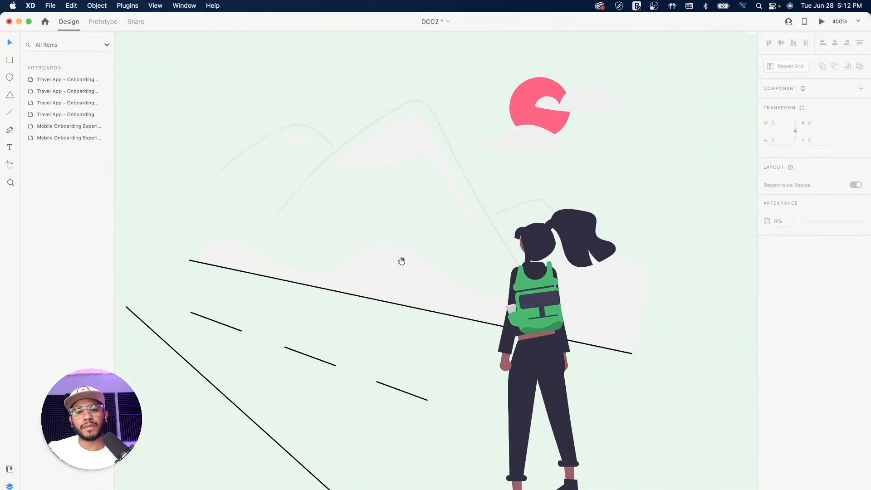
click(306, 143)
shift+click(395, 145)
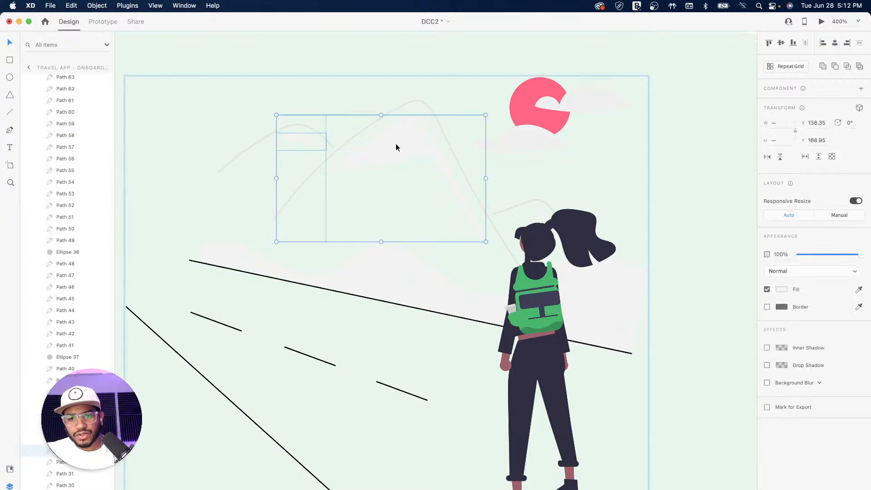
shift+click(410, 274)
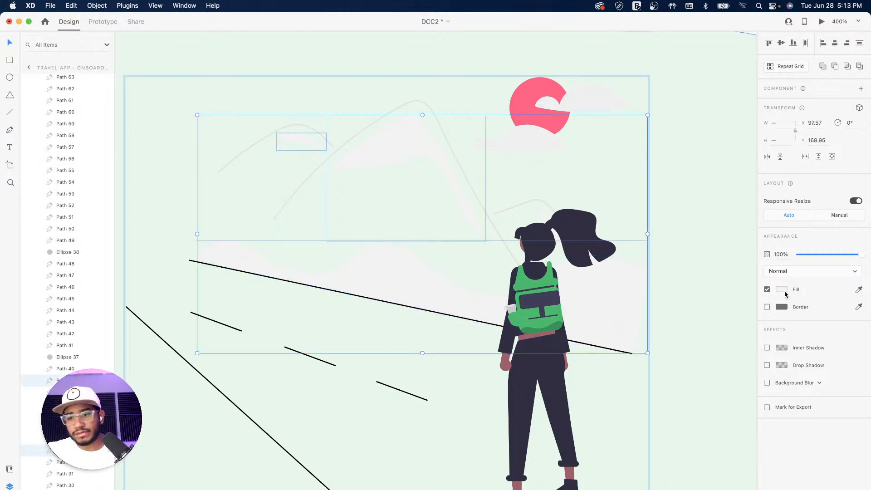
click(859, 289)
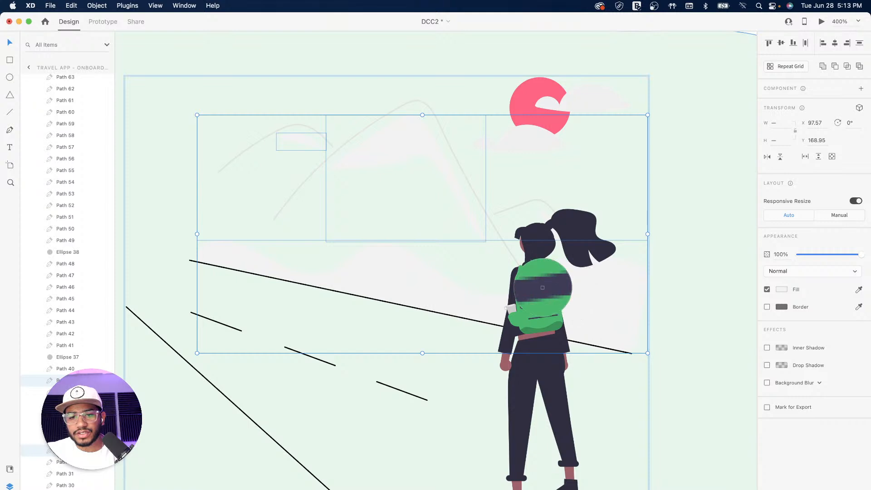
click(540, 290)
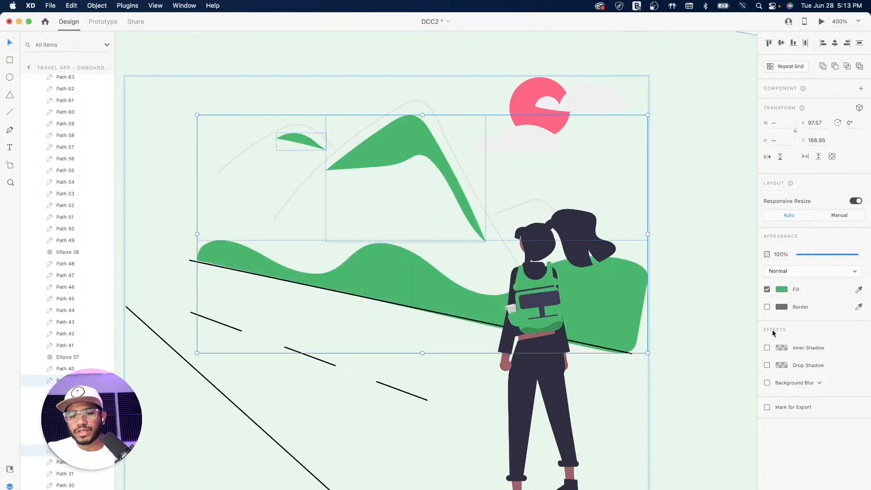
Lighten the hills' green to pale #A7EDBA
click(782, 290)
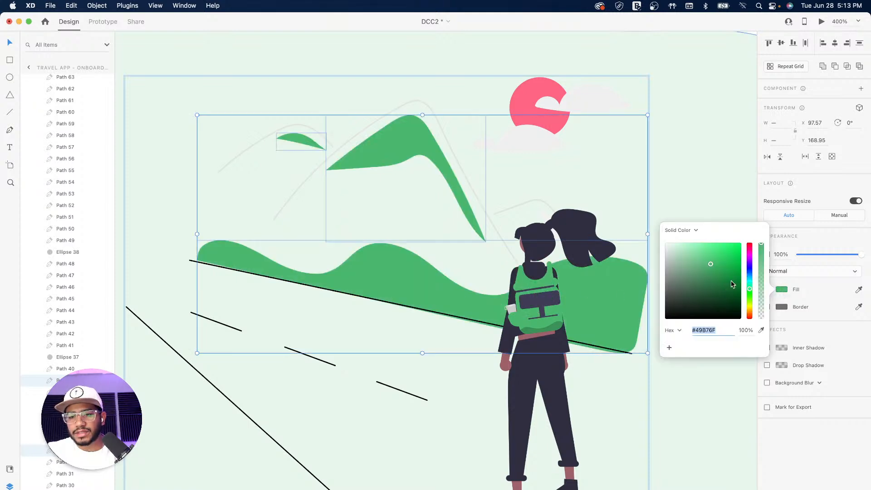
click(699, 259)
click(695, 253)
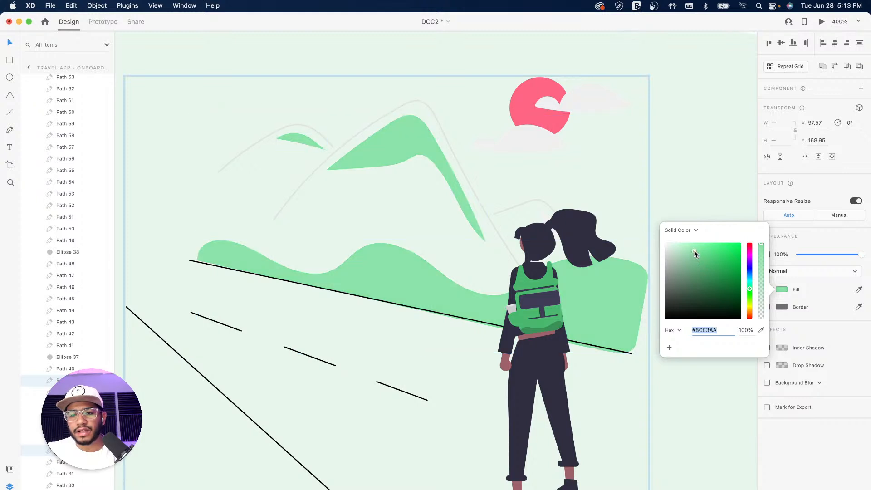
click(687, 249)
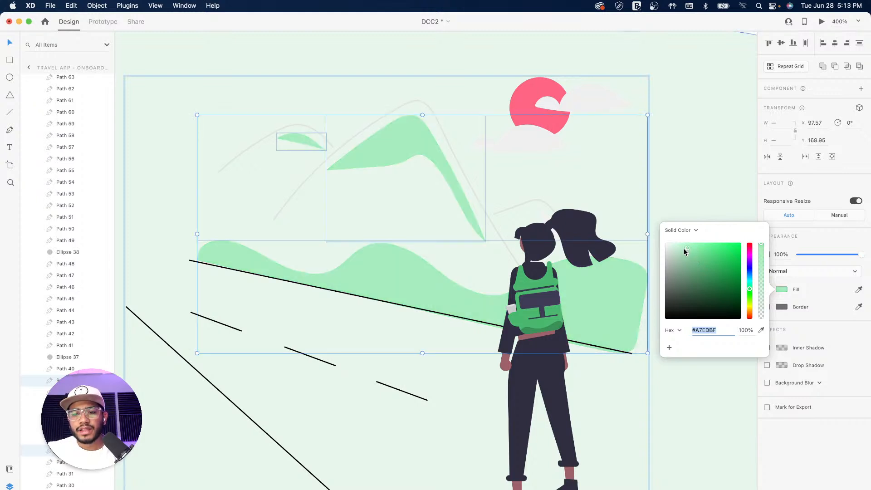
click(684, 253)
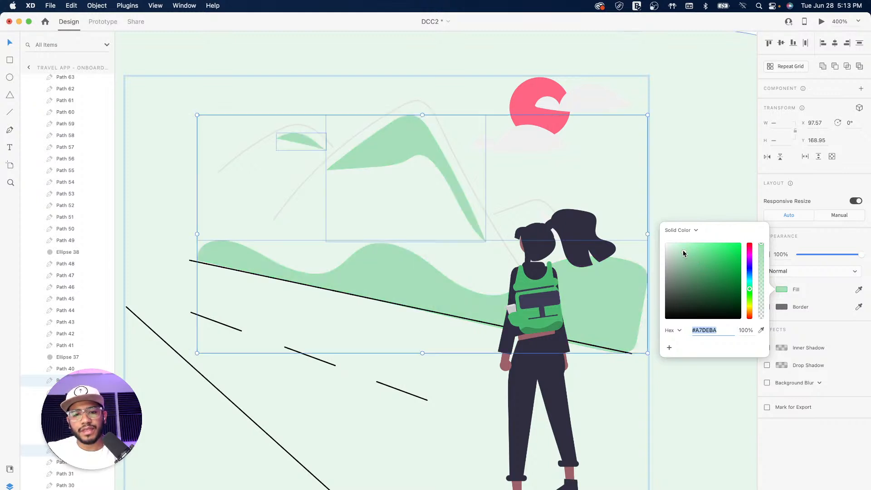
click(679, 169)
key(super+3)
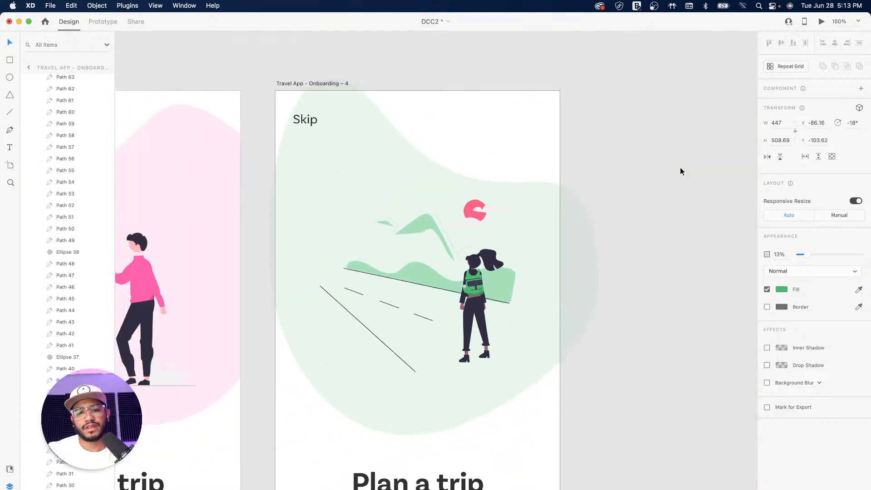
key(super+minus)
Shift the fourth screen's yellow pagination pill right so it follows three grey dots
click(634, 285)
scroll(634, 285, down, 5)
scroll(634, 285, left, 3)
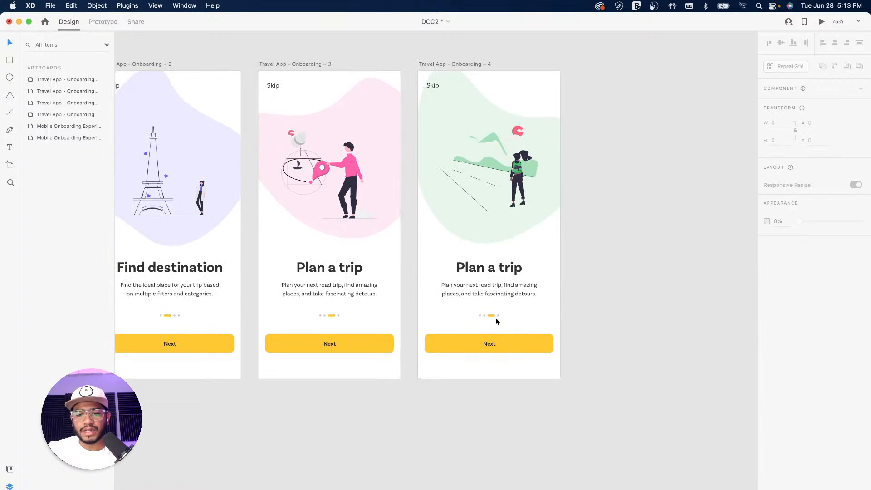
key(super+2)
drag(563, 334, 469, 285)
key(super+plus)
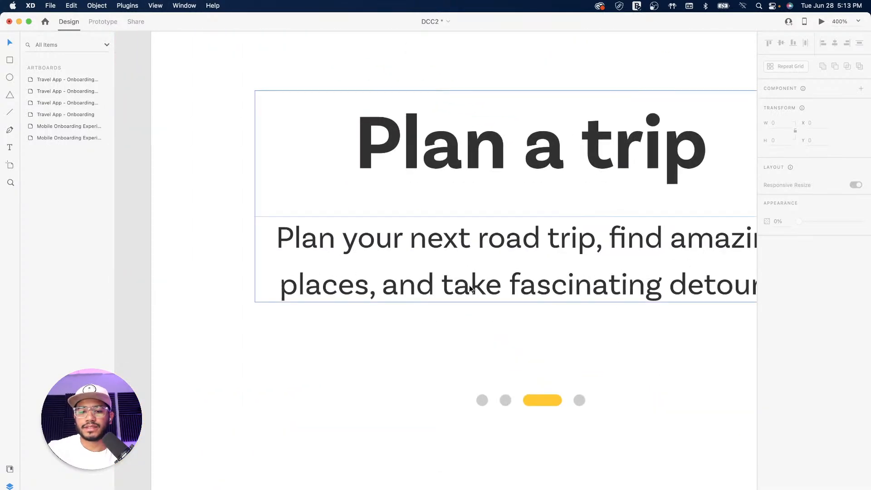
drag(548, 342, 370, 267)
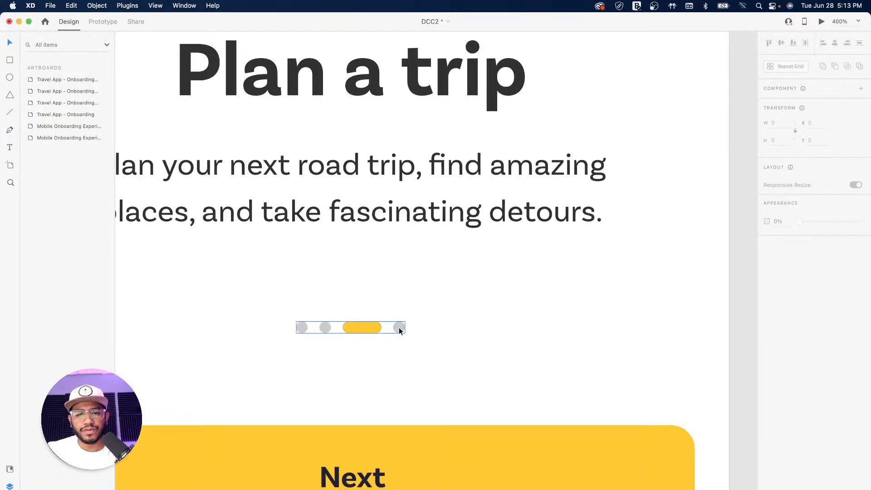
double_click(372, 330)
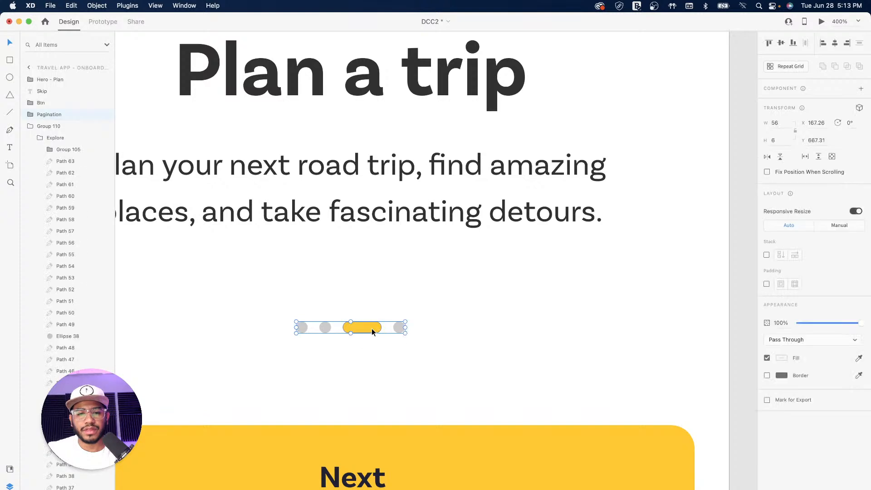
mouse_move(356, 331)
mouse_down()
mouse_move(401, 331)
mouse_move(351, 327)
mouse_up()
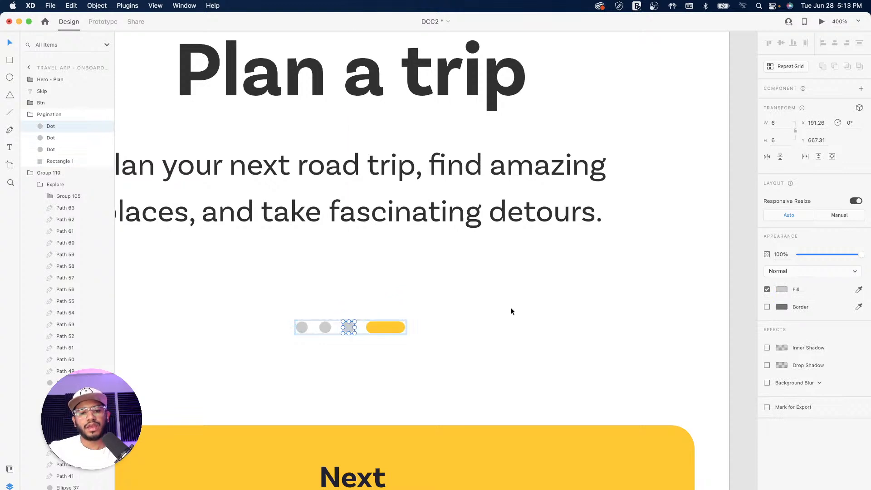
click(472, 309)
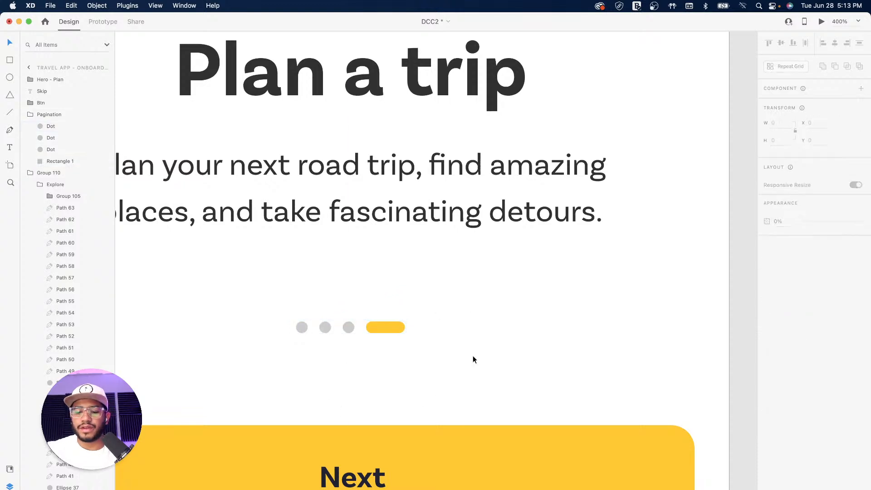
key(super+minus)
key(super+minus)
key(super+minus)
drag(407, 285, 507, 325)
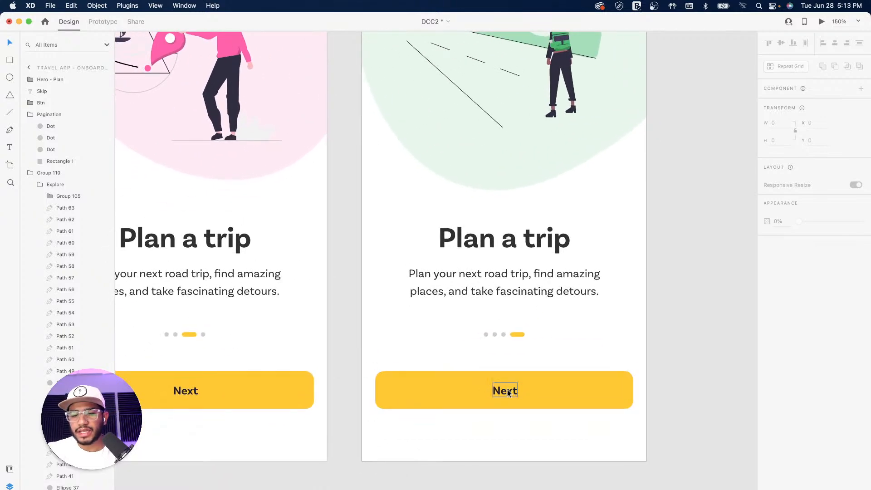
Change the fourth screen's button label from Next to 'Get Started'
double_click(506, 394)
double_click(505, 392)
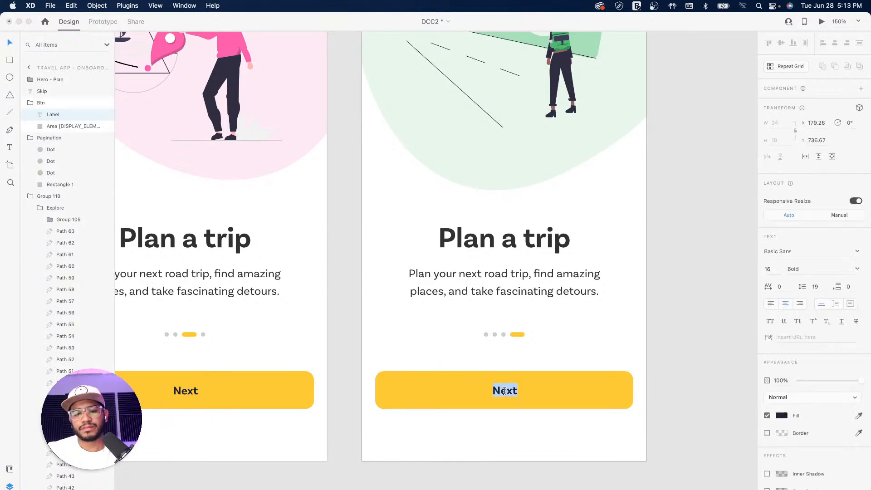
text(Get)
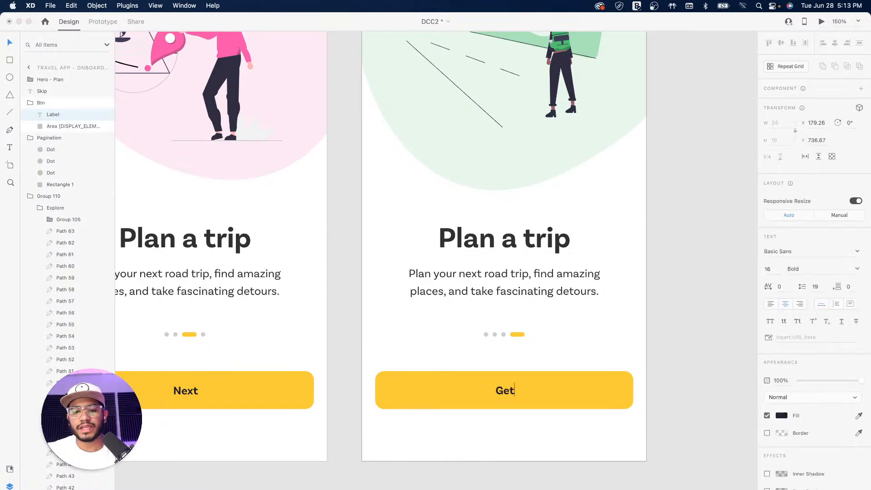
text( Started)
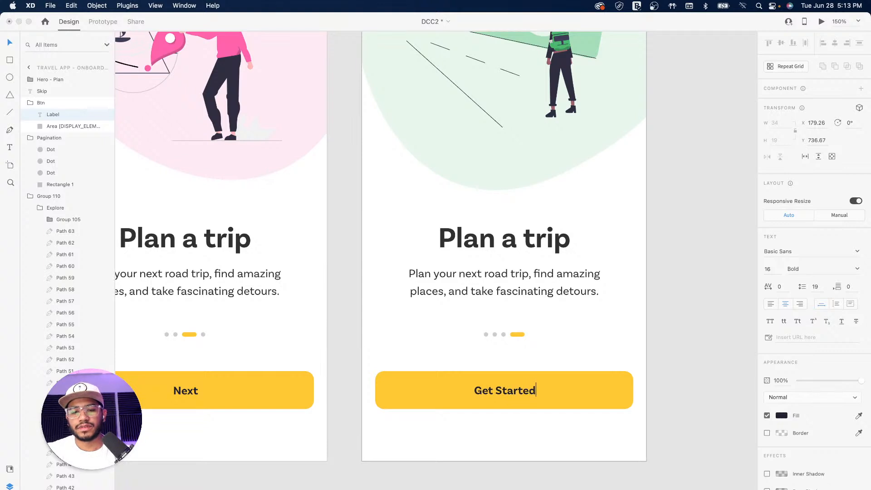
click(687, 388)
double_click(595, 380)
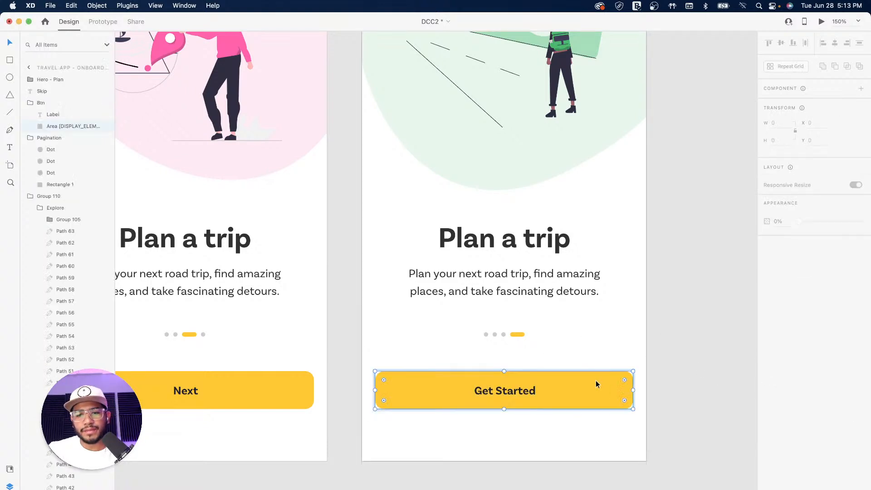
key(super+1)
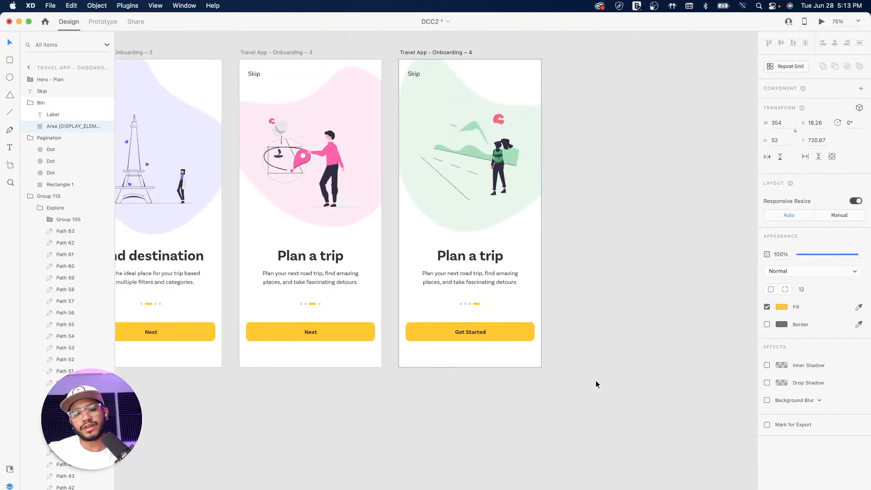
key(super+2)
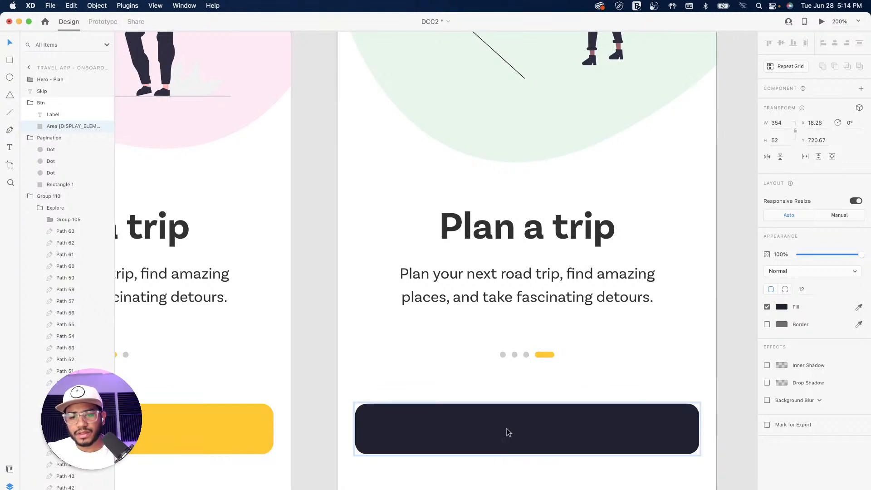
double_click(538, 431)
Try a yellow eyedropper colour on the Get Started label, then undo it
key(i)
click(548, 357)
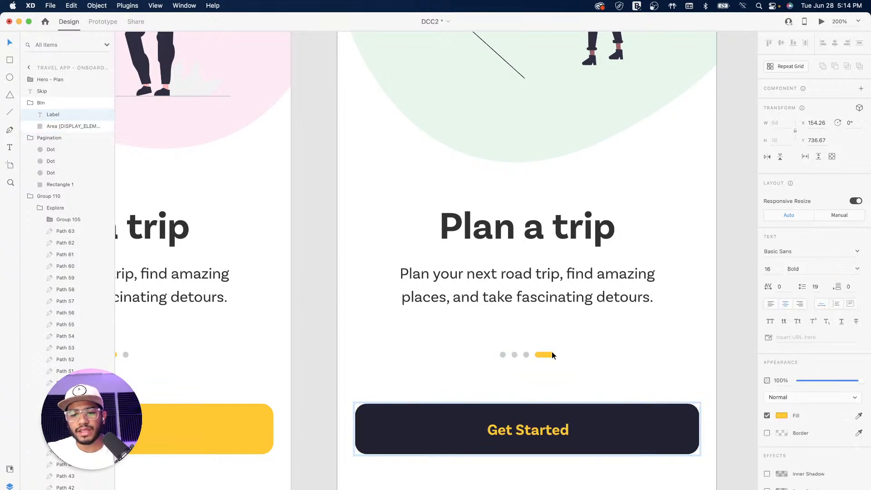
click(706, 336)
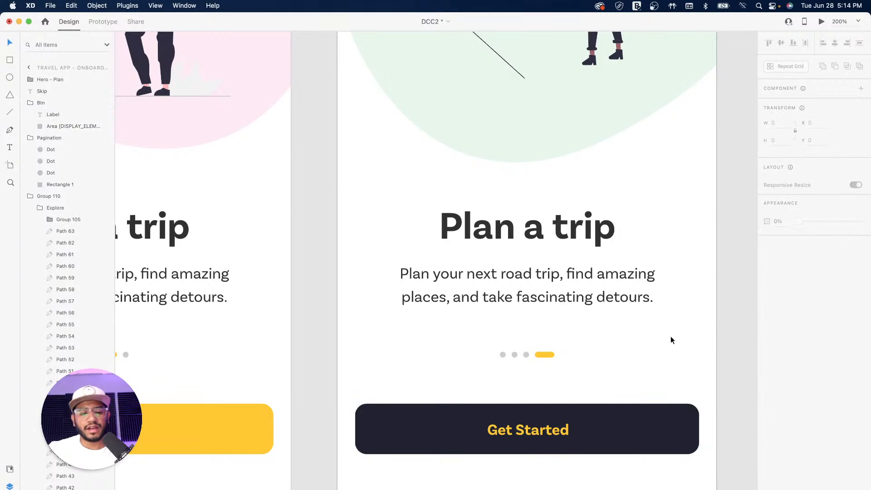
key(super+1)
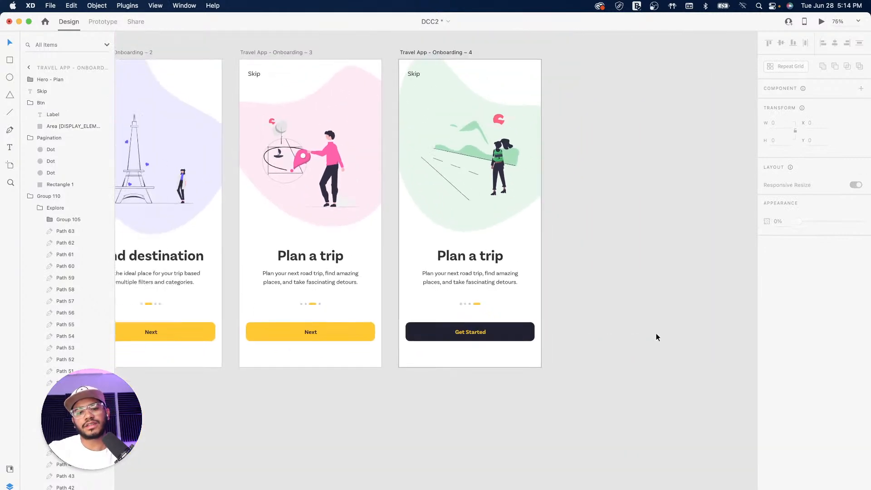
key(super+z)
key(super+z)
click(652, 307)
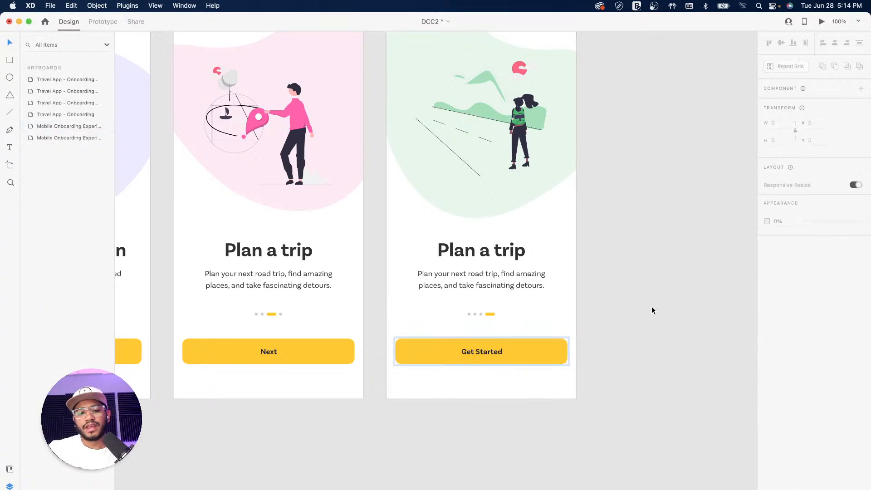
Pan back to the Welcome artboard and select its heading and description group
drag(430, 242, 500, 328)
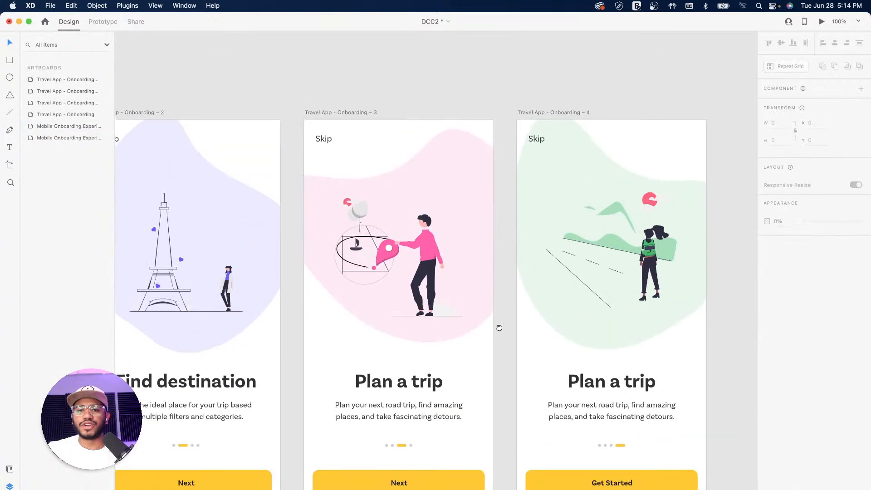
scroll(361, 269, left, 5)
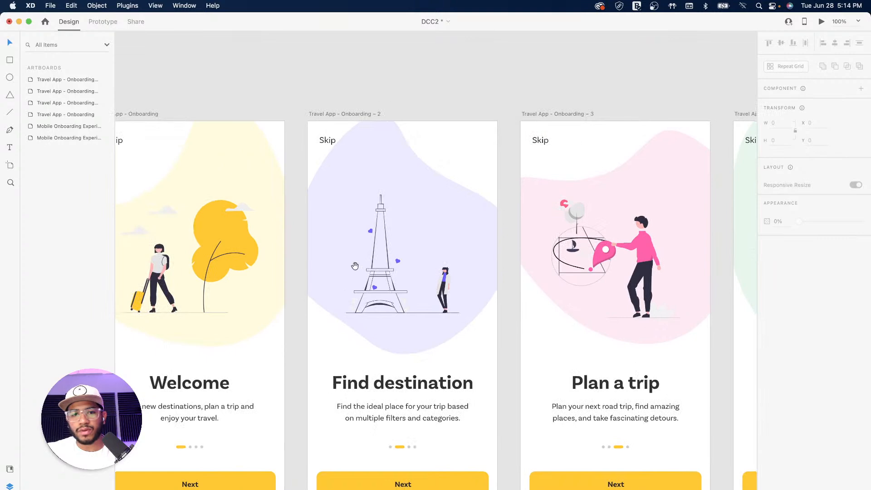
scroll(359, 266, left, 15)
scroll(529, 252, down, 3)
drag(529, 251, 476, 63)
drag(484, 309, 456, 142)
drag(505, 128, 401, 300)
drag(539, 123, 452, 322)
drag(509, 206, 343, 267)
scroll(344, 266, right, 10)
scroll(344, 266, up, 3)
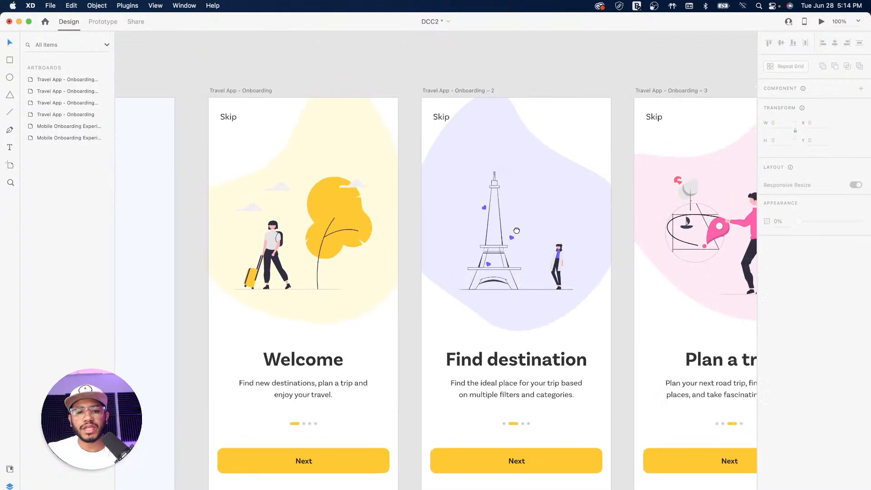
drag(517, 231, 489, 214)
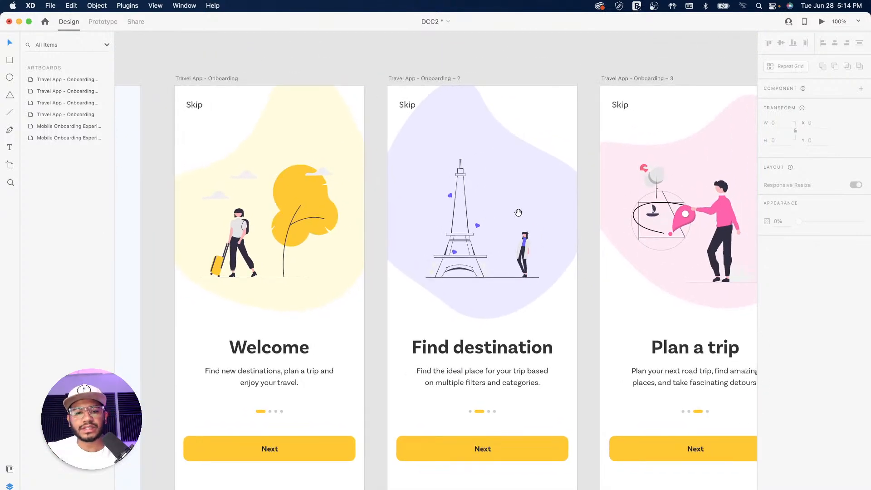
drag(388, 268, 452, 220)
click(373, 298)
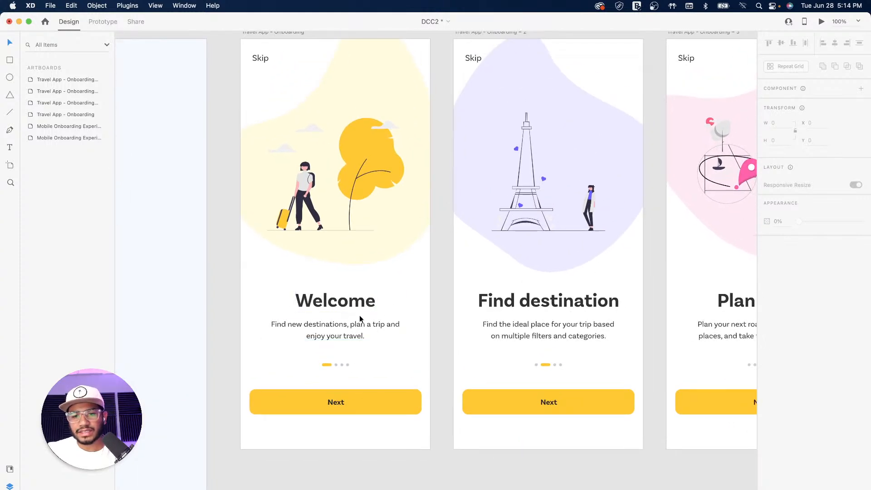
drag(560, 292, 475, 279)
scroll(331, 309, left, 1)
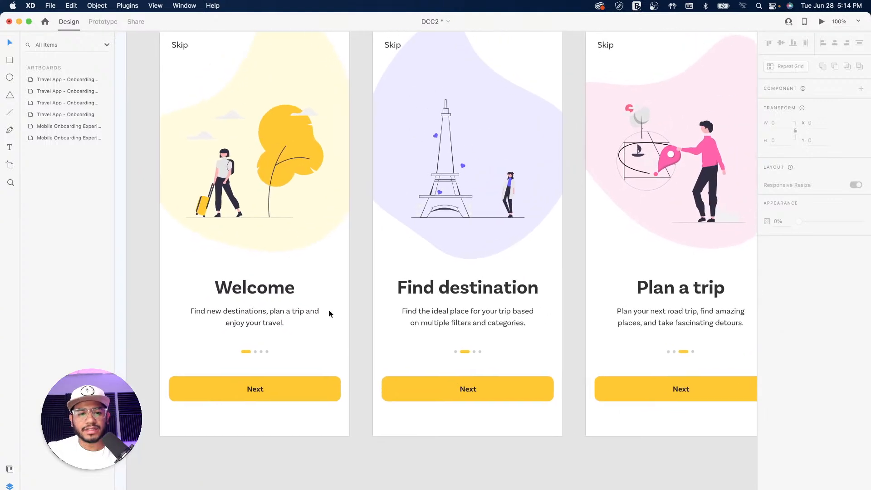
Edit the 'text' swatch in Document Assets from #313131 to grey #585E62
click(284, 292)
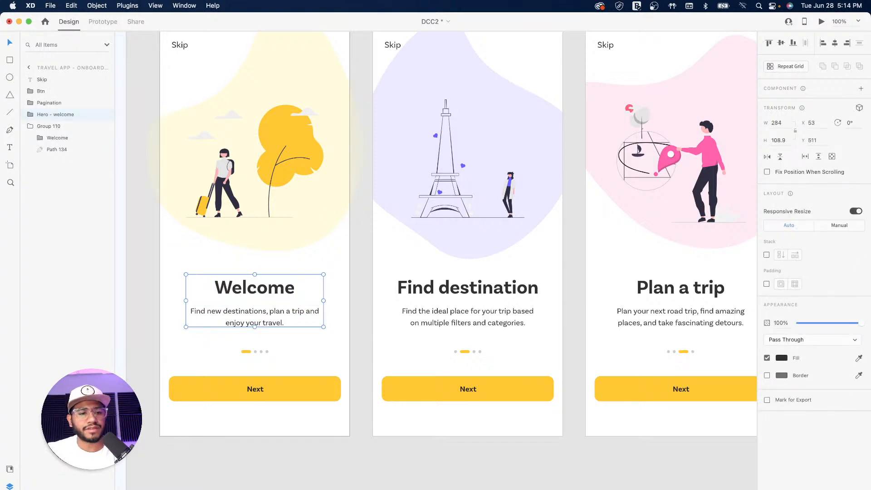
click(9, 470)
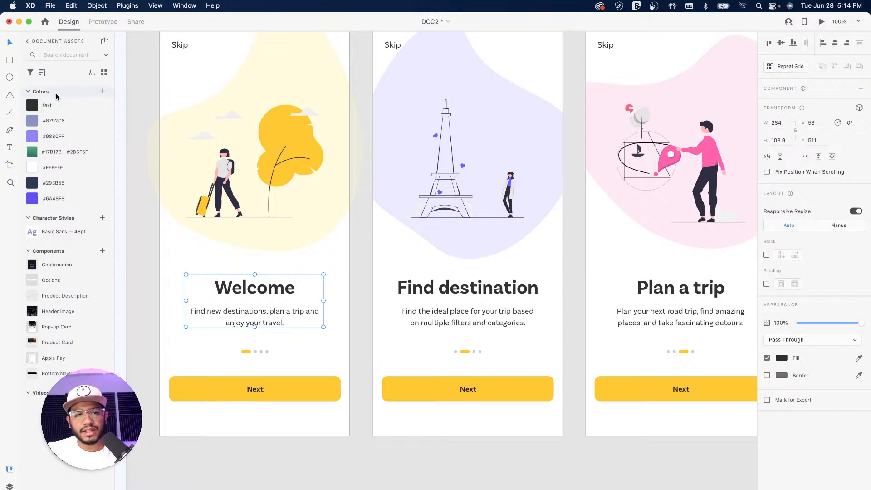
right_click(70, 106)
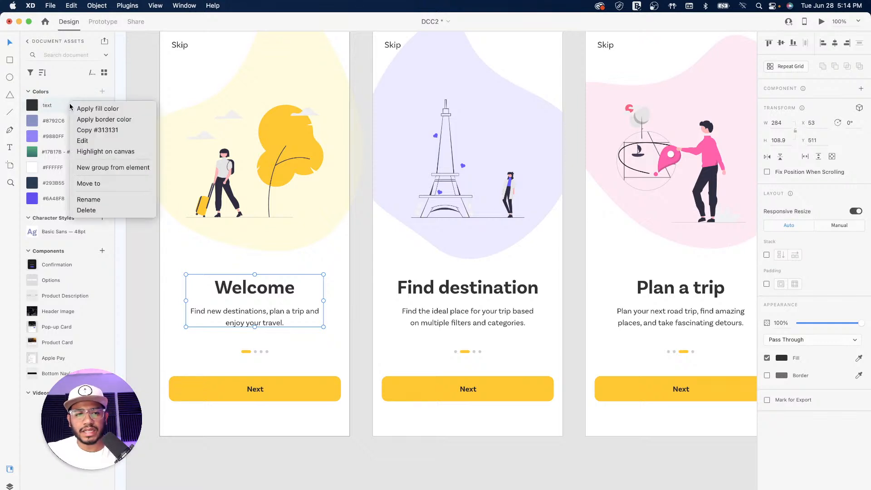
click(84, 140)
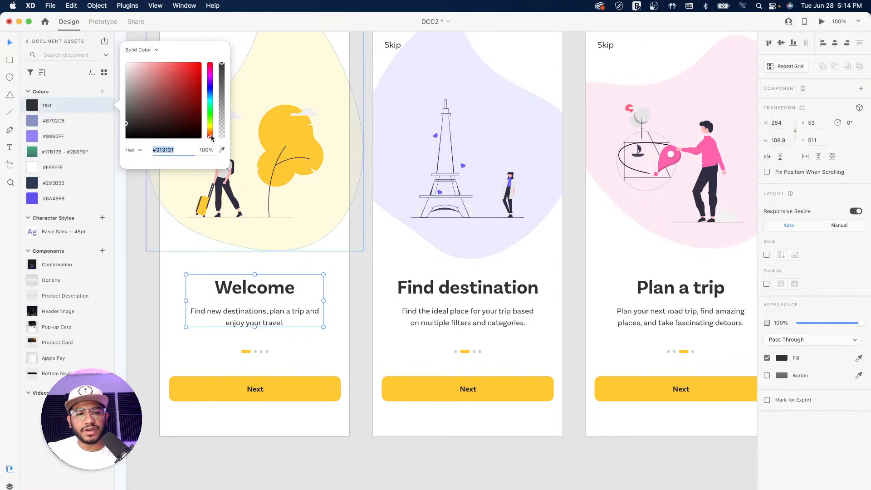
drag(212, 138, 212, 96)
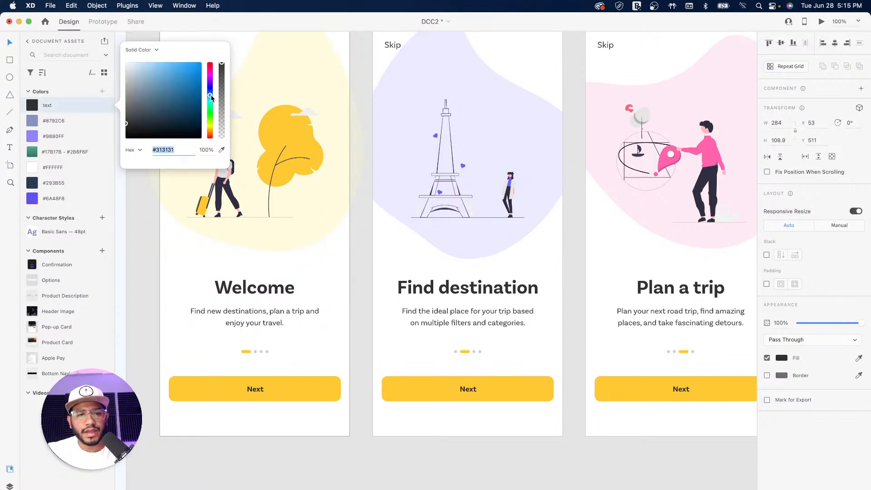
click(132, 116)
drag(135, 116, 153, 104)
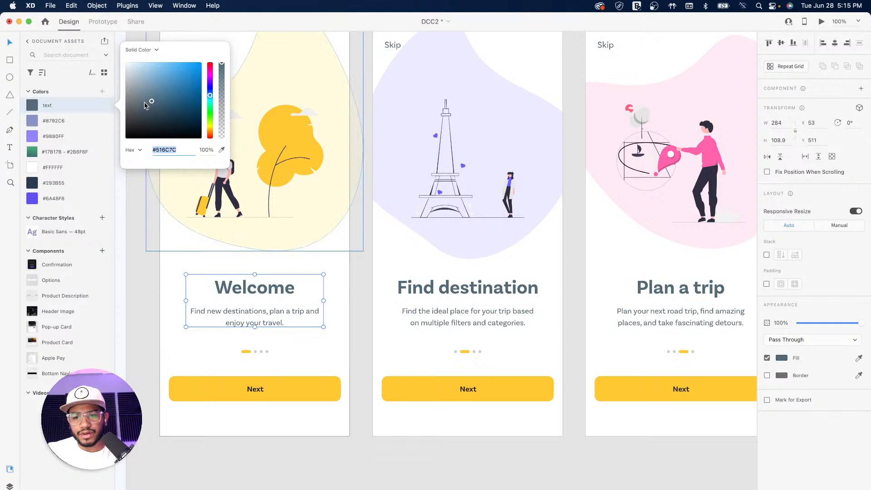
click(139, 107)
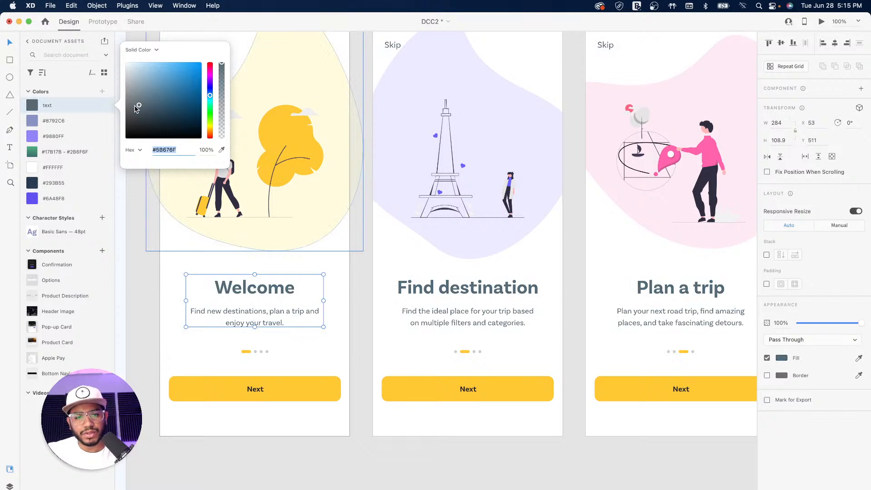
click(134, 109)
click(136, 111)
click(133, 108)
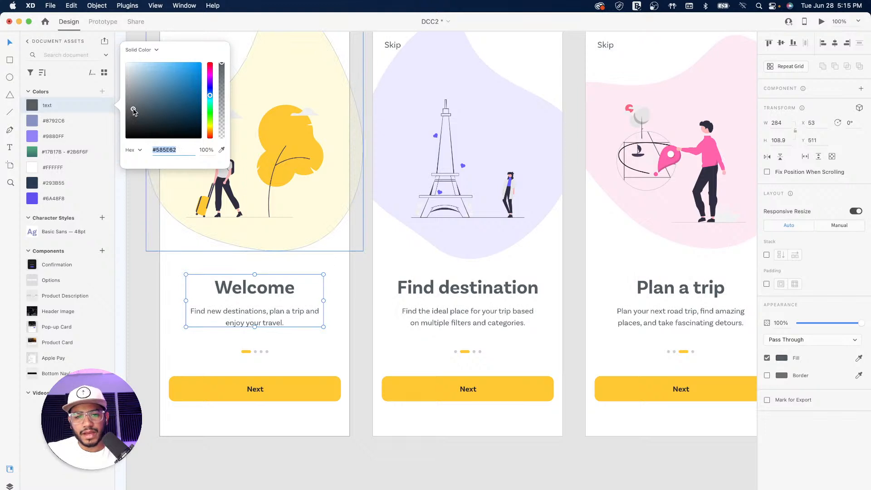
click(358, 288)
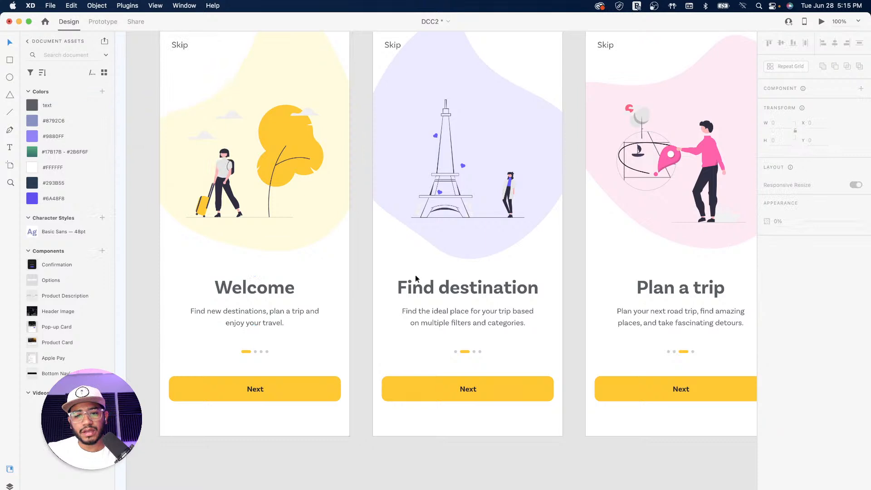
Save the Welcome heading as a Basic Sans character style and edit its size from 40 to 32pt
click(279, 294)
click(280, 294)
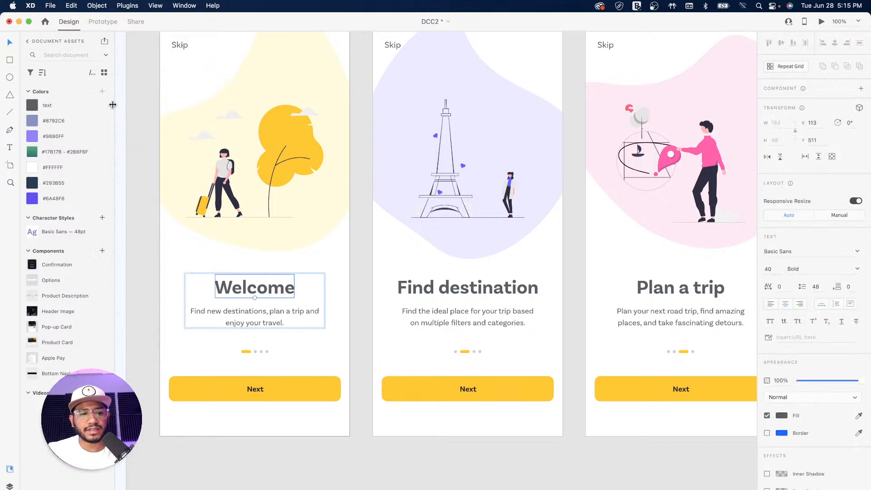
click(102, 218)
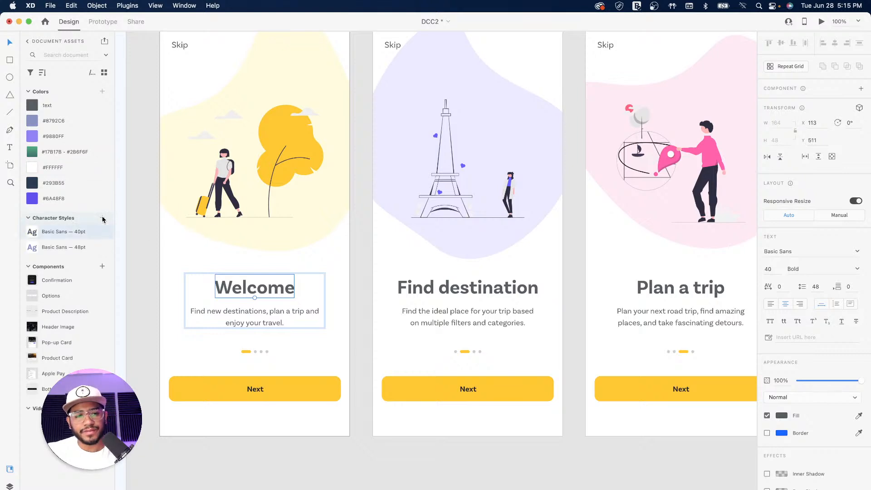
right_click(88, 234)
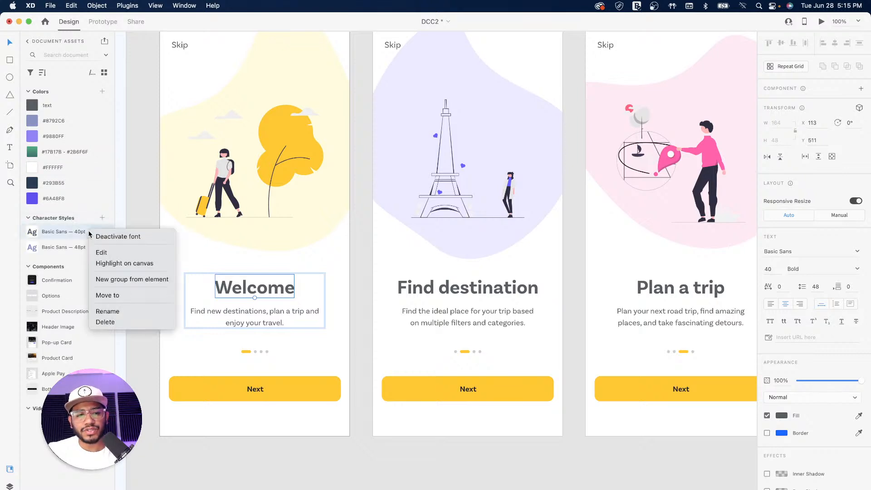
click(116, 252)
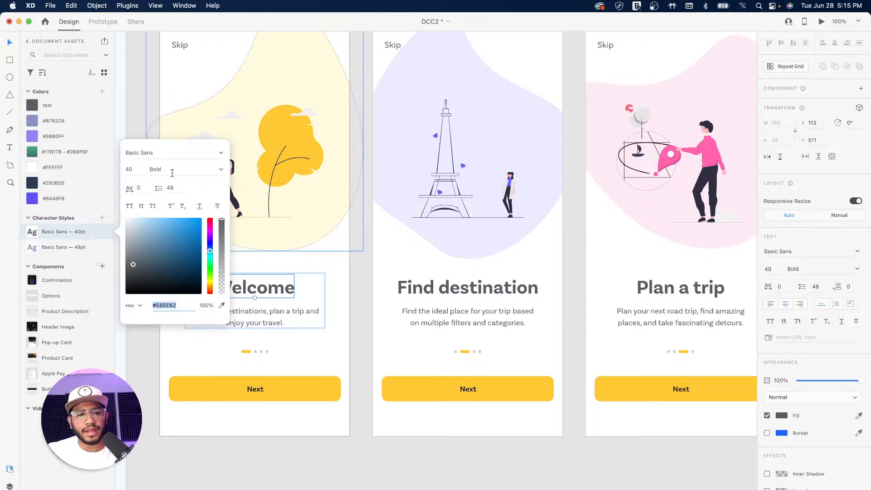
double_click(135, 169)
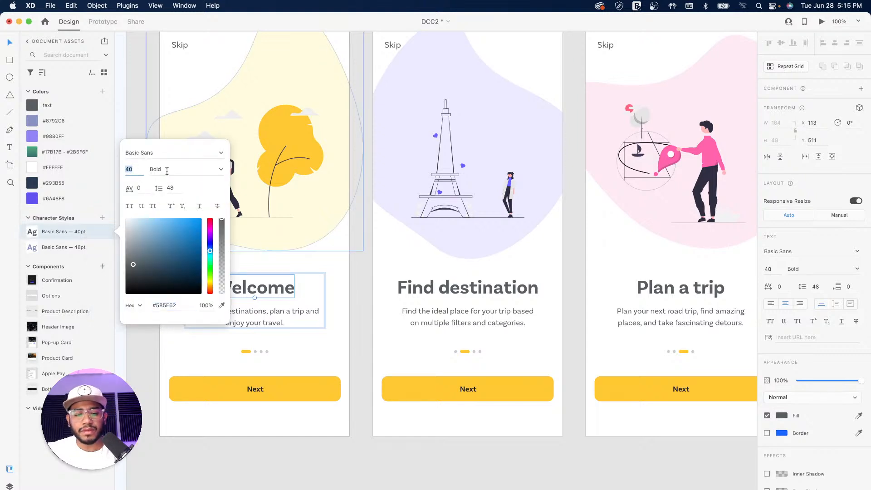
text(32)
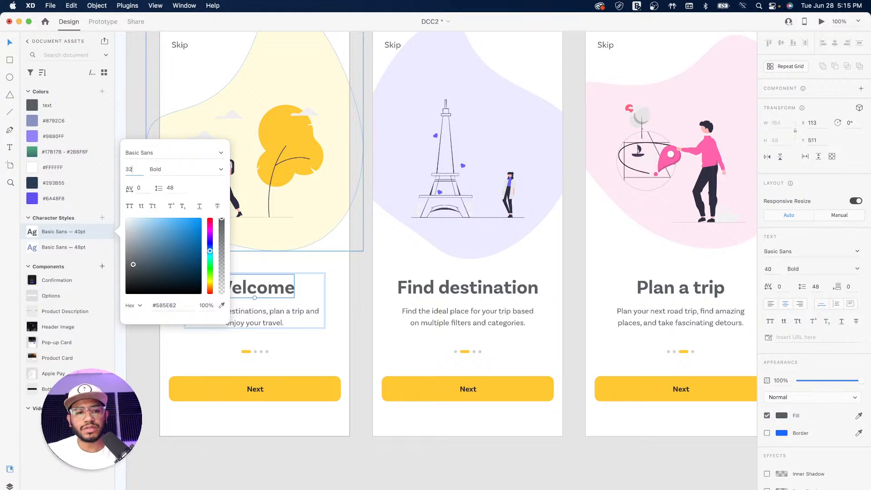
key(Return)
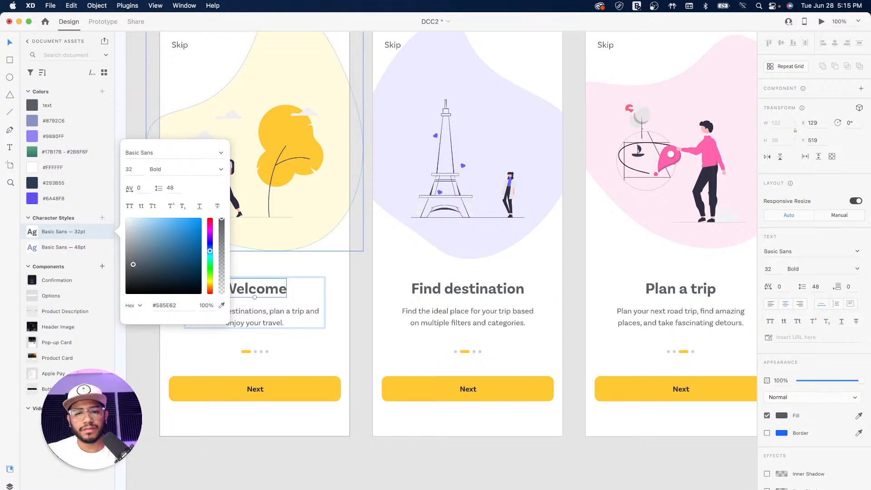
click(140, 92)
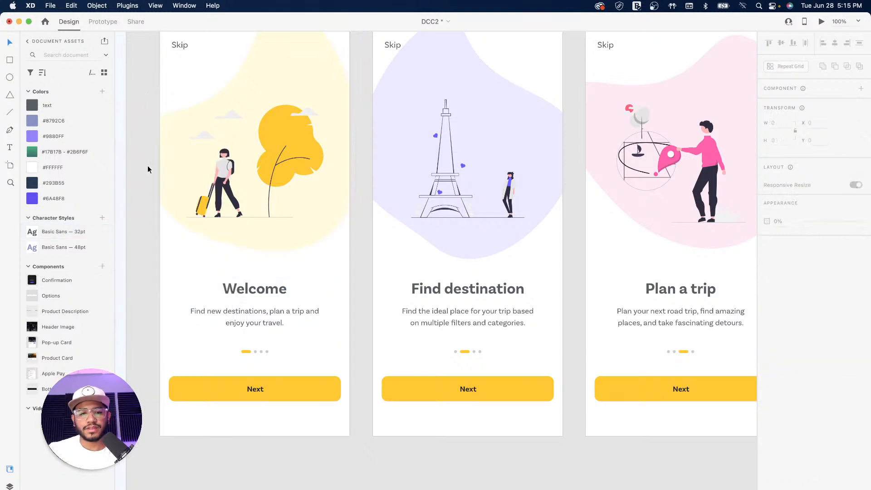
Centre the Find destination and Plan a trip headings on their artboards
double_click(262, 289)
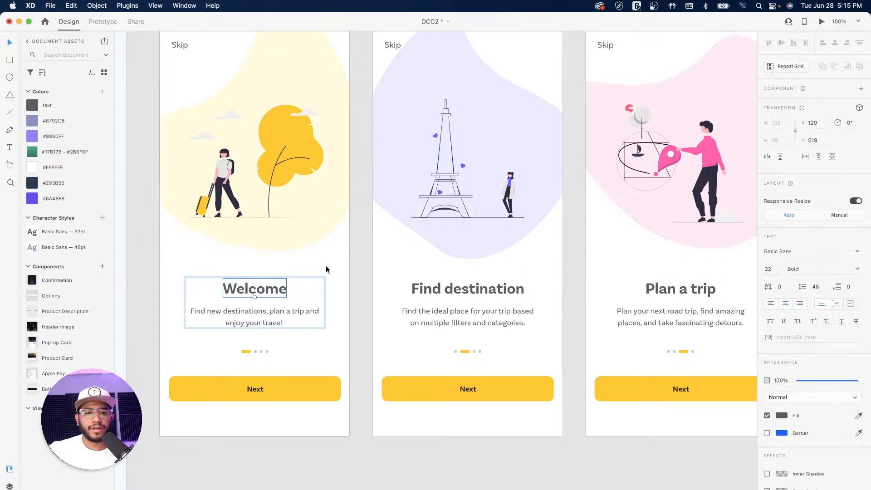
click(482, 292)
drag(480, 293, 481, 293)
drag(608, 273, 386, 279)
click(471, 295)
drag(474, 295, 471, 295)
drag(637, 292, 525, 299)
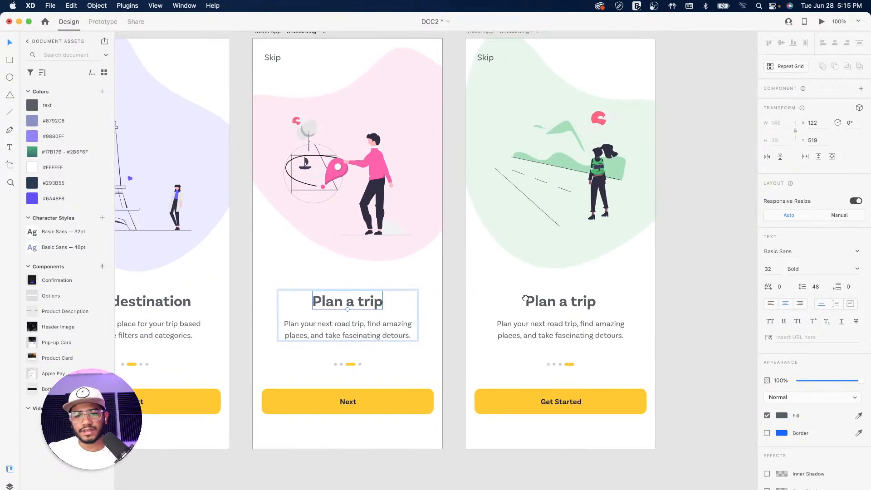
Select the spare Enjoy your travel group and delete artboard 4's duplicate Plan a trip text
key(super+minus)
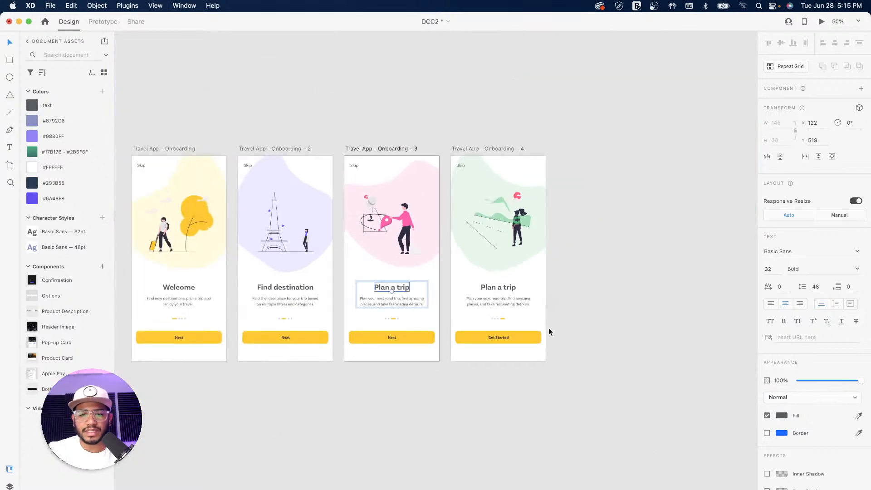
drag(288, 320, 540, 274)
drag(242, 418, 441, 301)
click(284, 309)
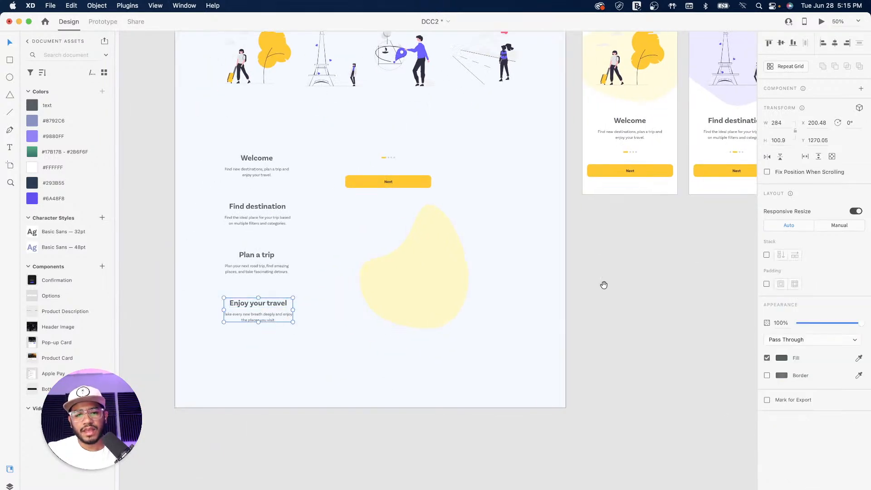
scroll(606, 285, right, 10)
scroll(606, 285, up, 4)
click(481, 300)
key(Delete)
Paste the Enjoy your travel text onto artboard 4 at Y 511
click(471, 159)
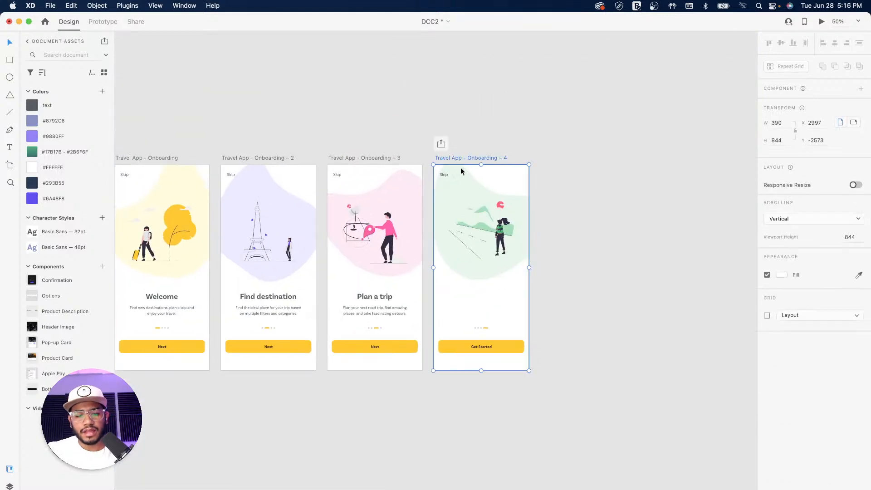
text(Enjoy your travel Take every new breath deeply and enjoy the places you visit.)
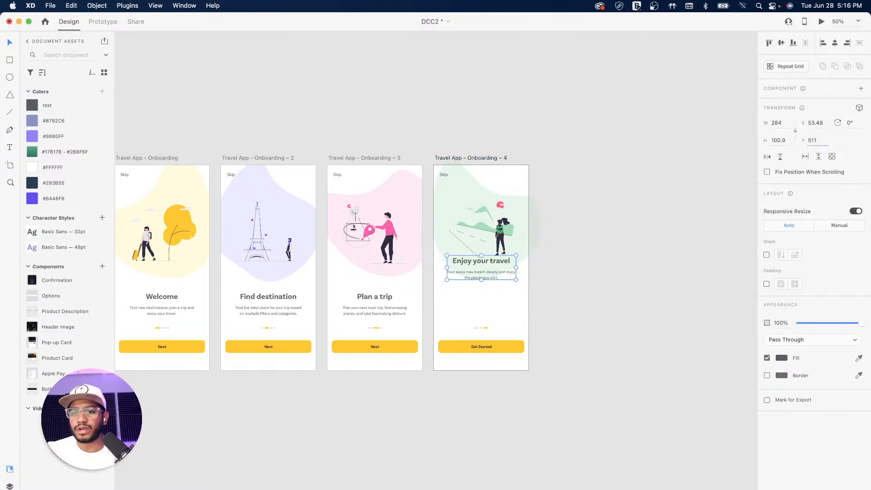
text(511)
key(Return)
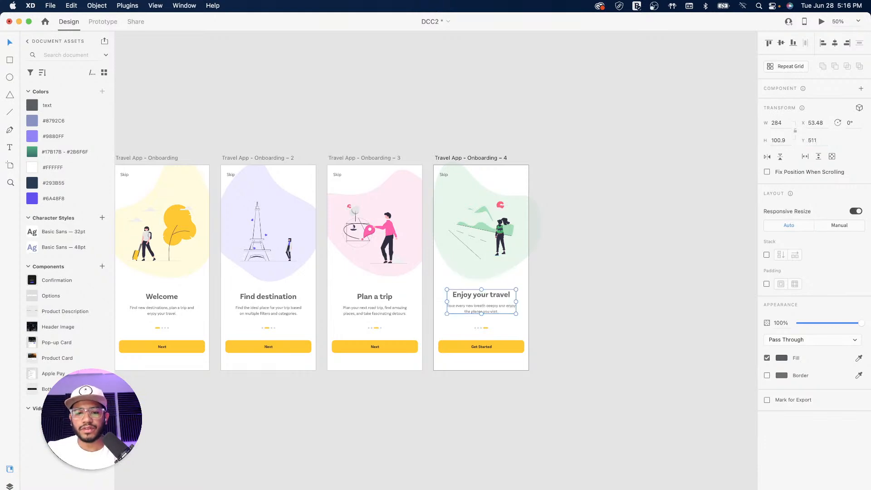
click(625, 240)
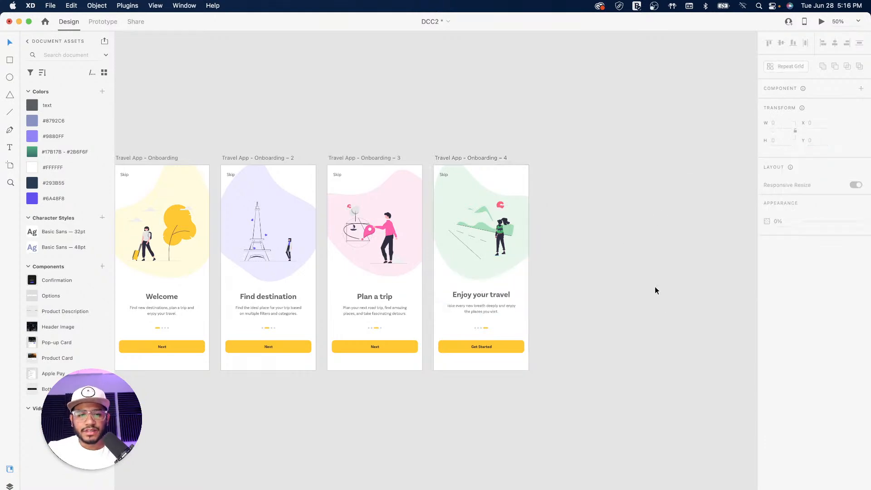
drag(402, 262, 565, 254)
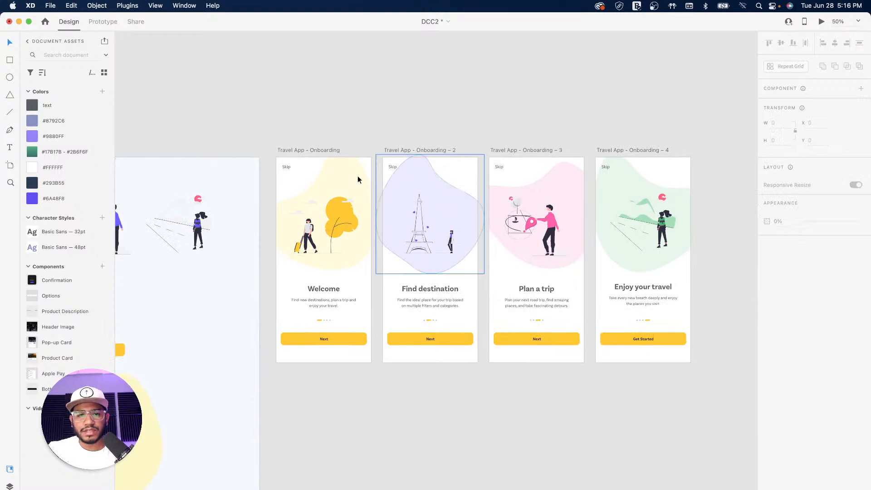
Shift all four onboarding artboards together to the right
drag(265, 137, 723, 404)
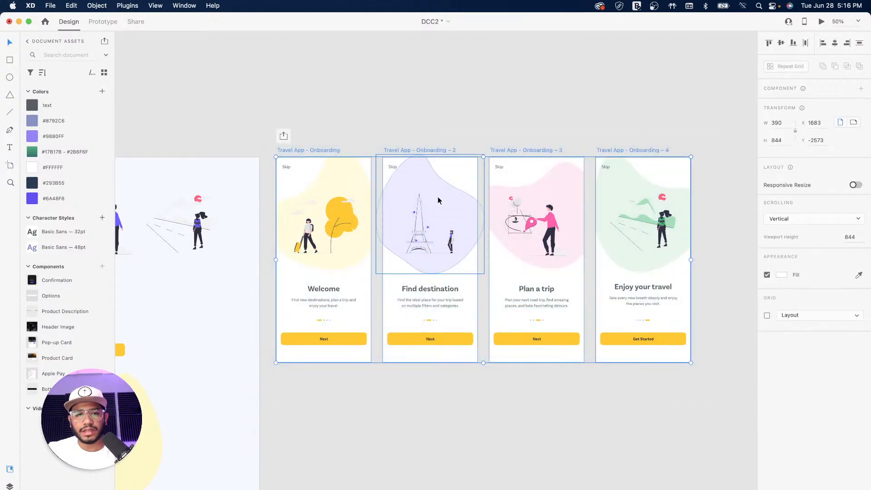
drag(309, 150, 380, 151)
click(442, 88)
Bring up the installed plugins list showing Color Designer, Lorem Ipsum, Pexels and unDraw
drag(299, 113, 457, 105)
drag(429, 203, 556, 149)
mouse_move(523, 175)
mouse_down()
mouse_move(517, 179)
mouse_move(546, 157)
mouse_move(537, 182)
mouse_up()
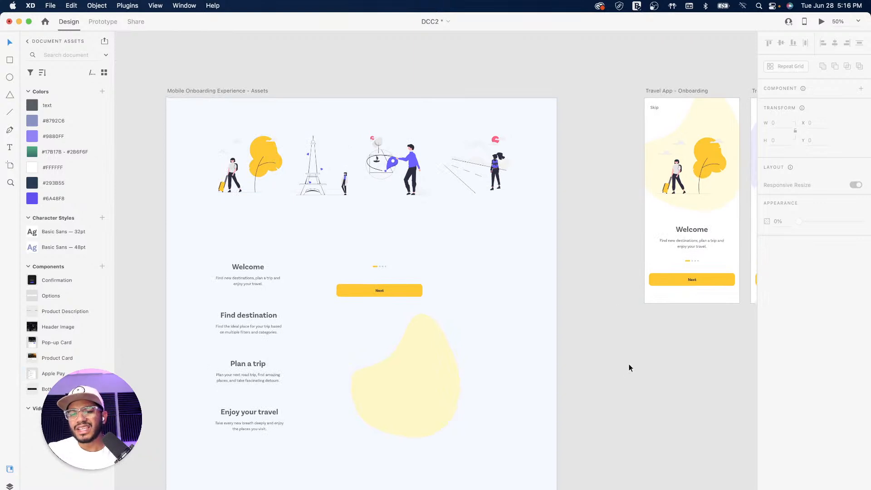
key(shift+super+p)
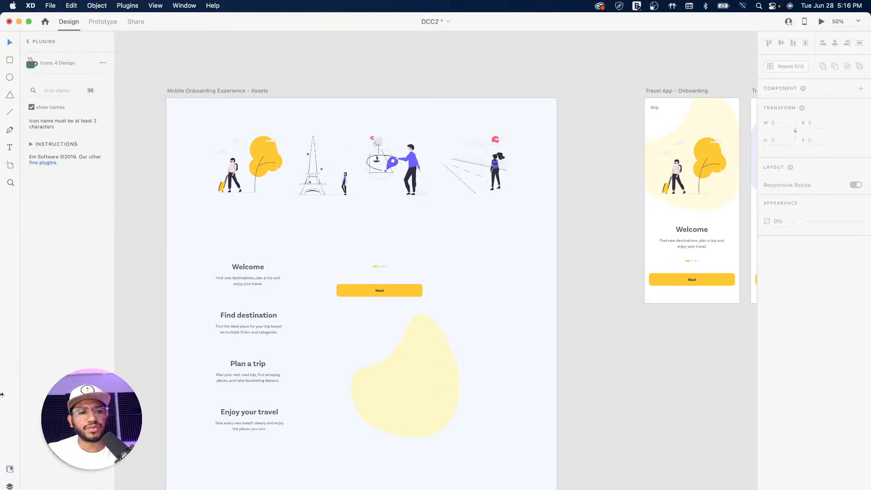
click(28, 42)
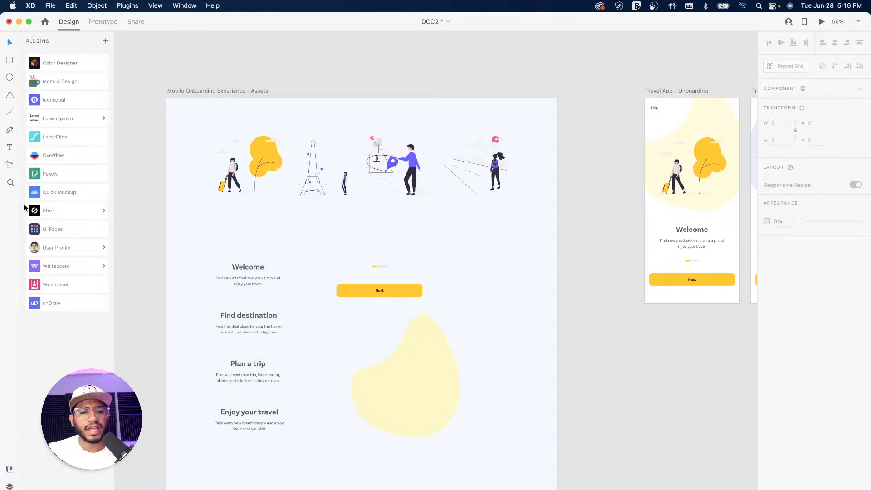
Search the unDraw plugin's illustrations for 'design'
click(71, 304)
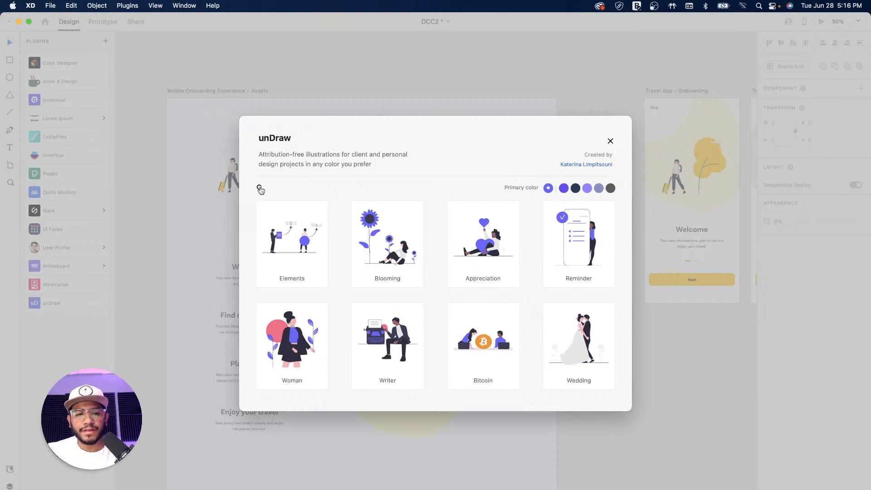
click(260, 188)
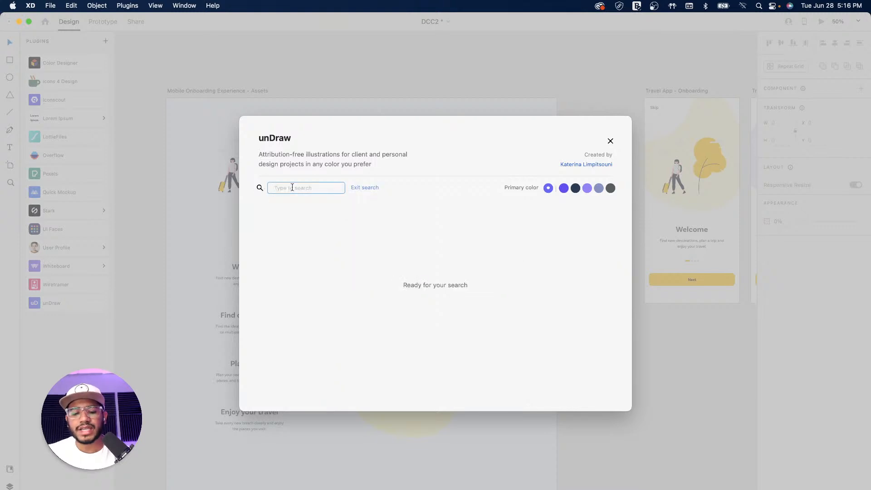
text(design)
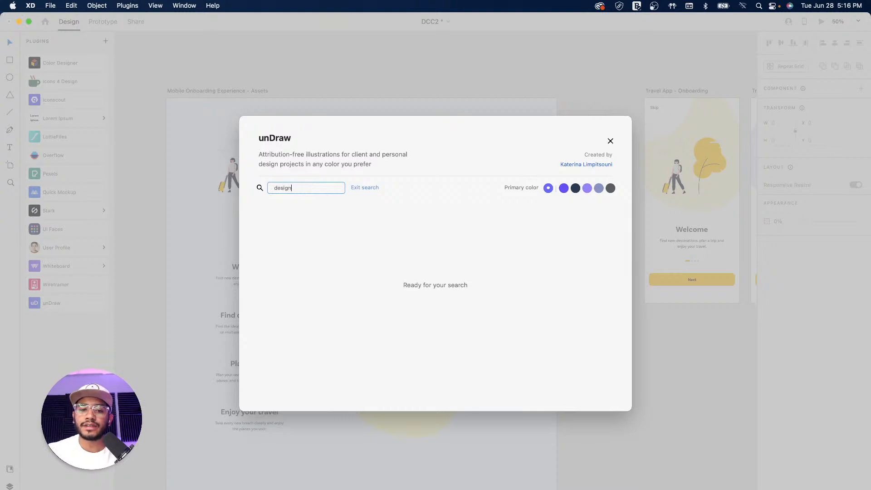
key(Return)
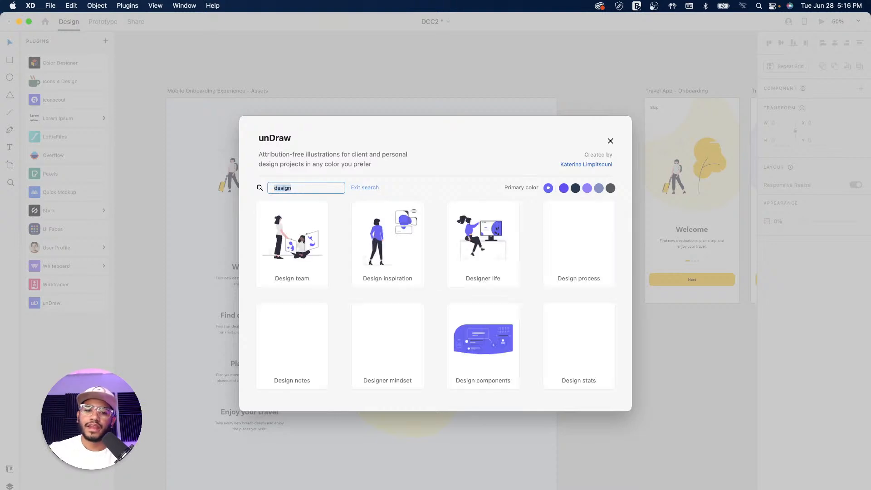
scroll(486, 283, down, 10)
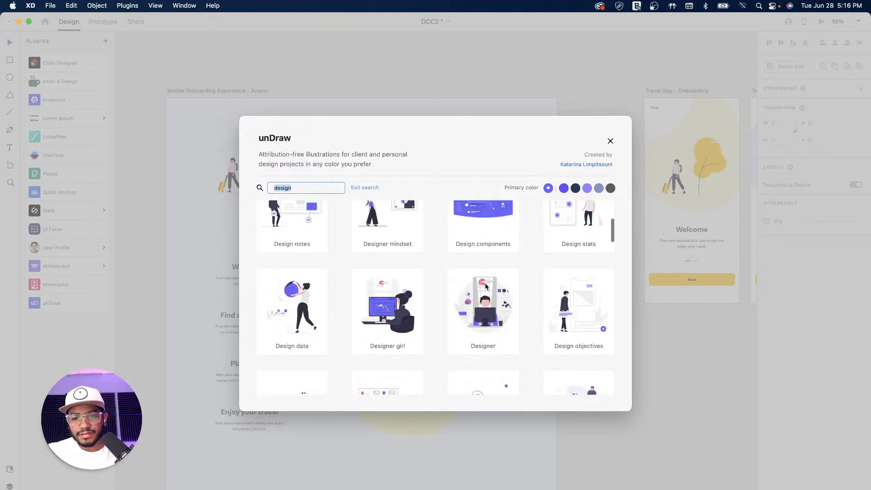
scroll(517, 285, down, 4)
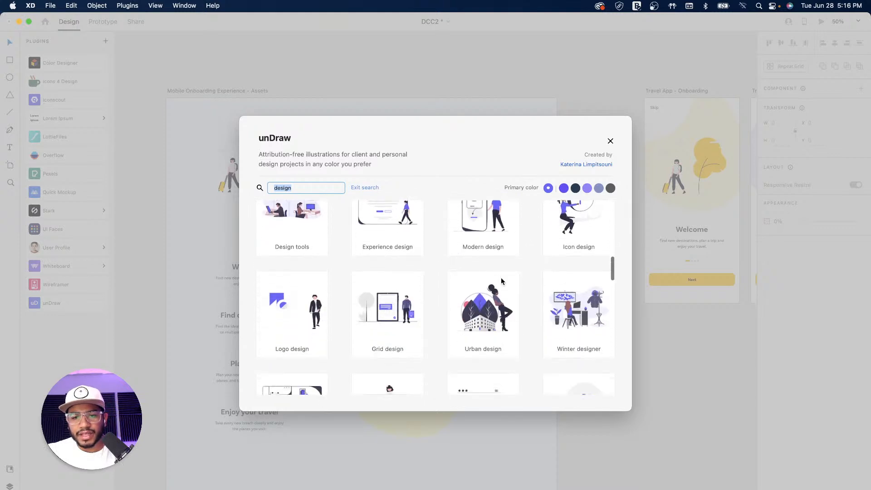
scroll(511, 288, up, 3)
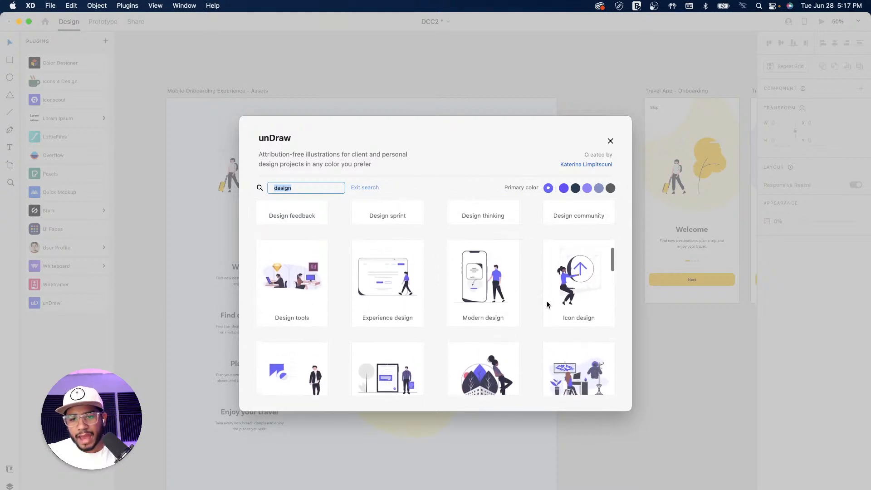
scroll(444, 271, up, 3)
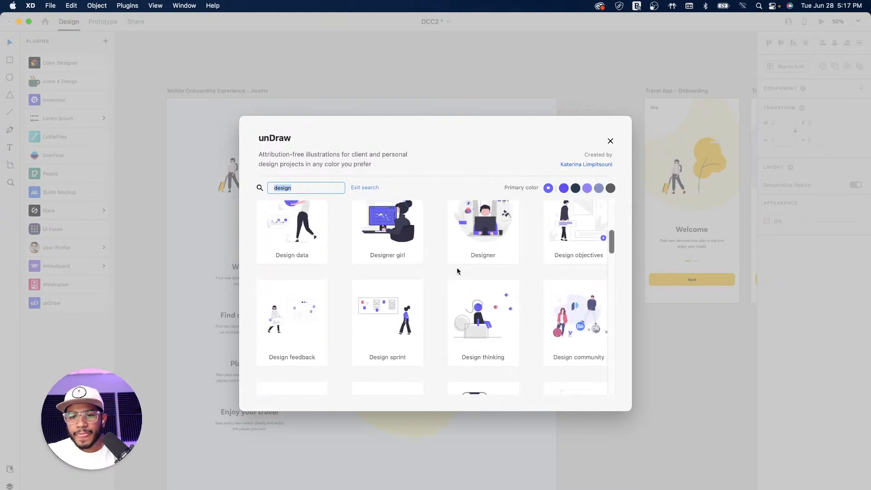
scroll(518, 272, up, 2)
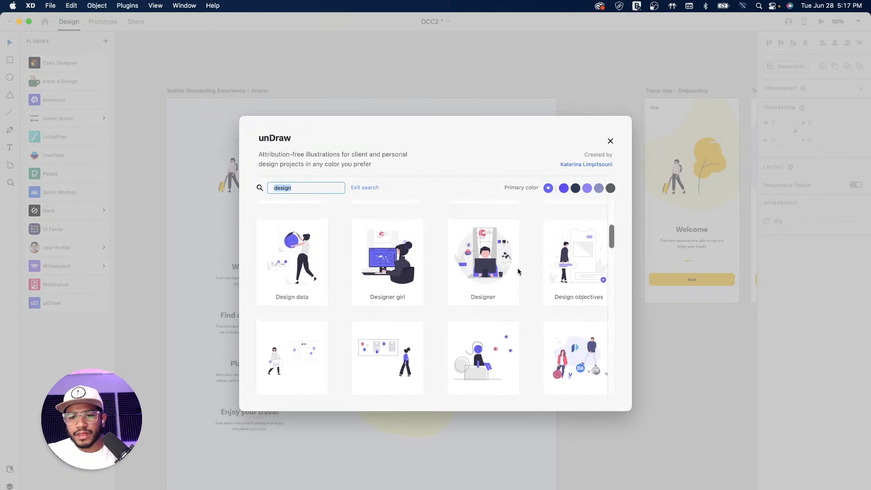
Change the primary colour, then copy the Designer girl illustration to the clipboard
click(587, 189)
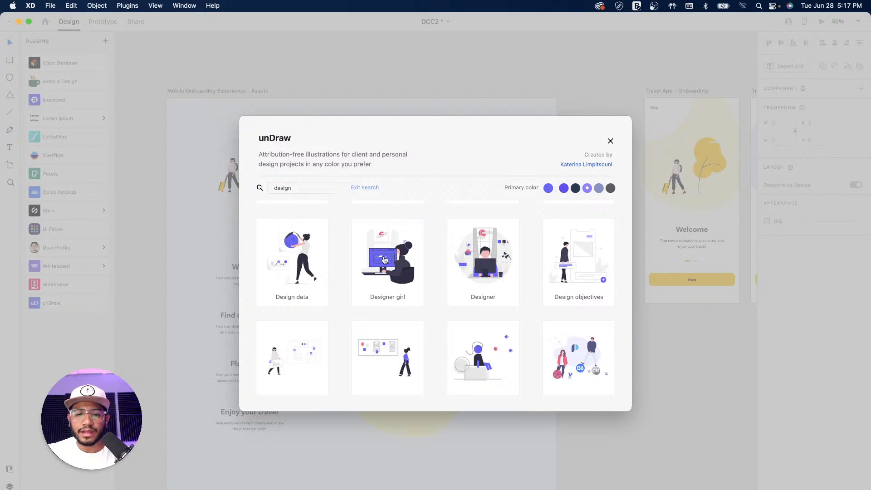
click(385, 260)
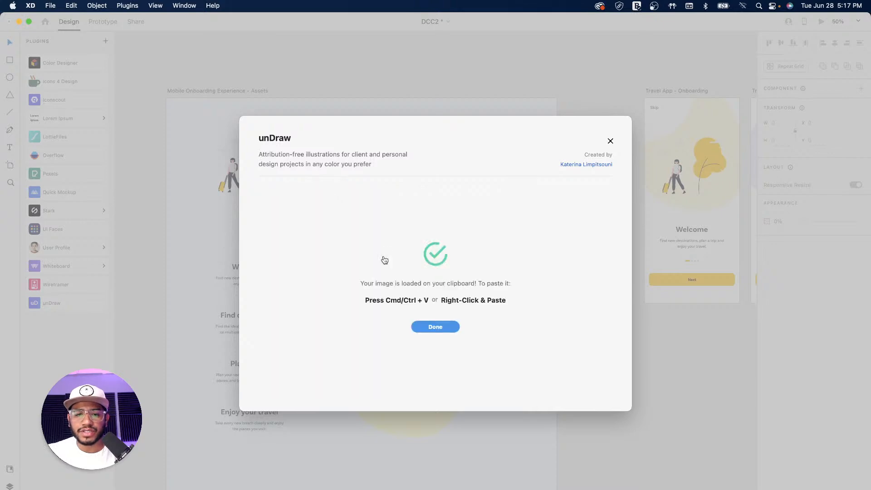
click(440, 326)
Paste the unDraw illustration on empty canvas, enlarge it and shrink its purple monitor
drag(621, 388, 401, 229)
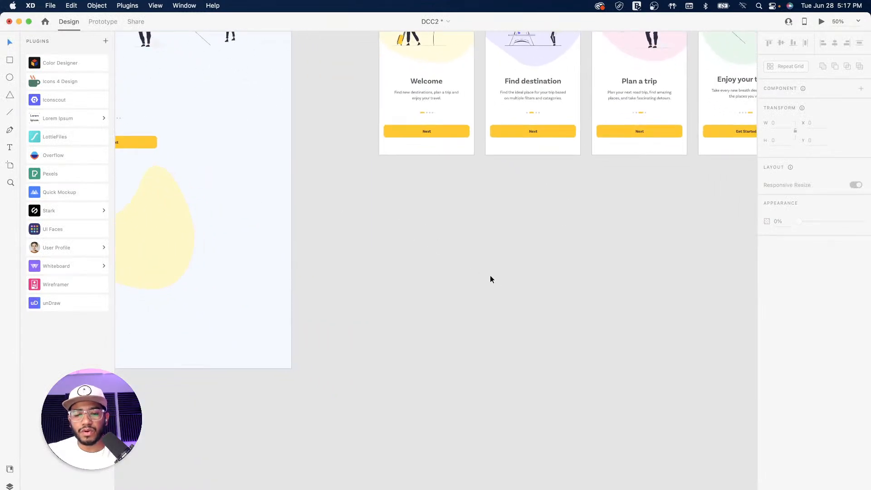
key(super+v)
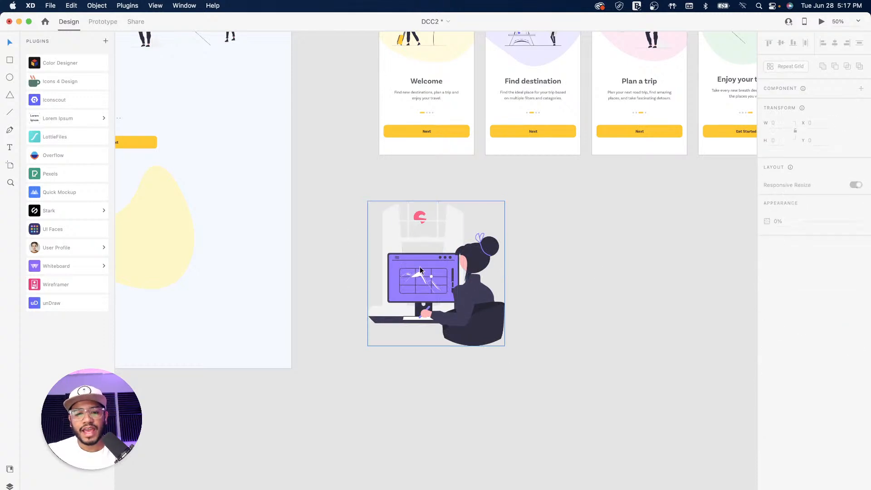
drag(504, 345, 565, 375)
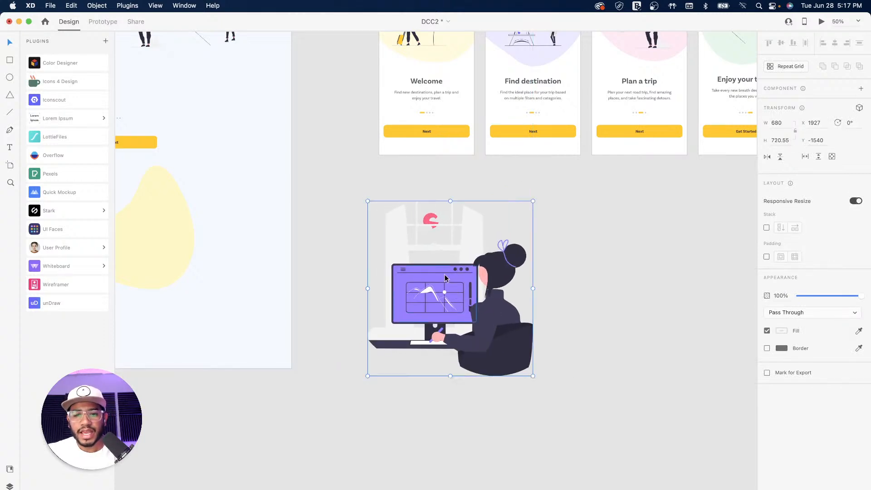
double_click(444, 278)
drag(478, 263, 479, 261)
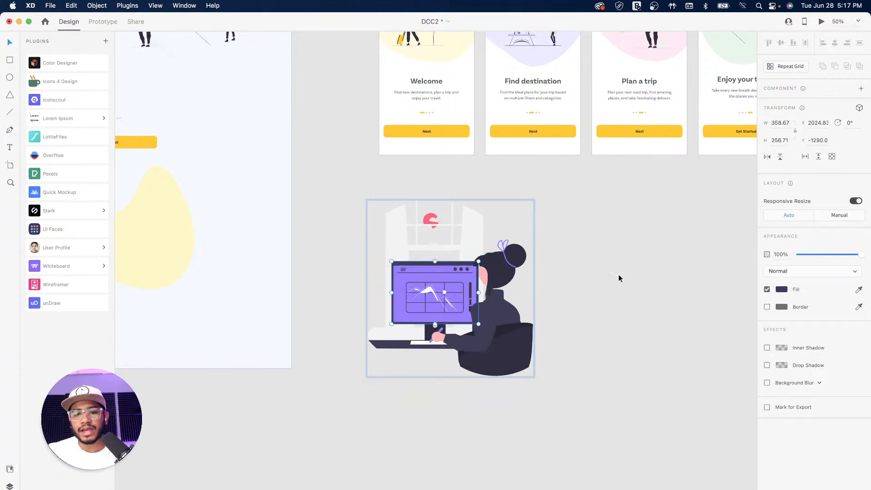
Delete the pasted illustration and recentre the four onboarding artboards
click(592, 288)
click(493, 276)
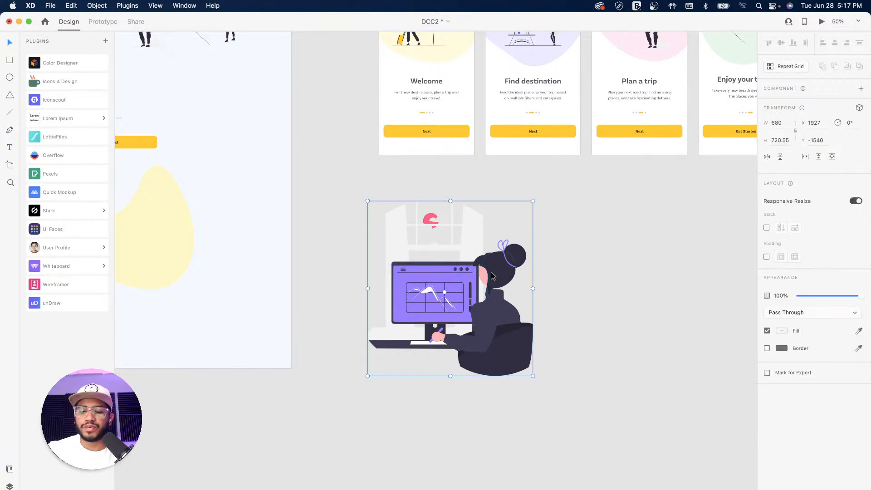
key(Delete)
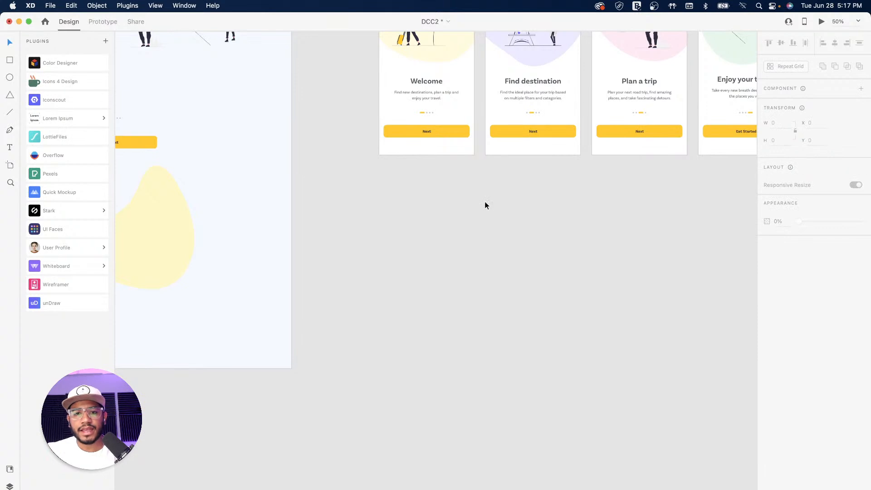
drag(562, 243, 510, 316)
drag(534, 298, 461, 349)
drag(443, 291, 482, 327)
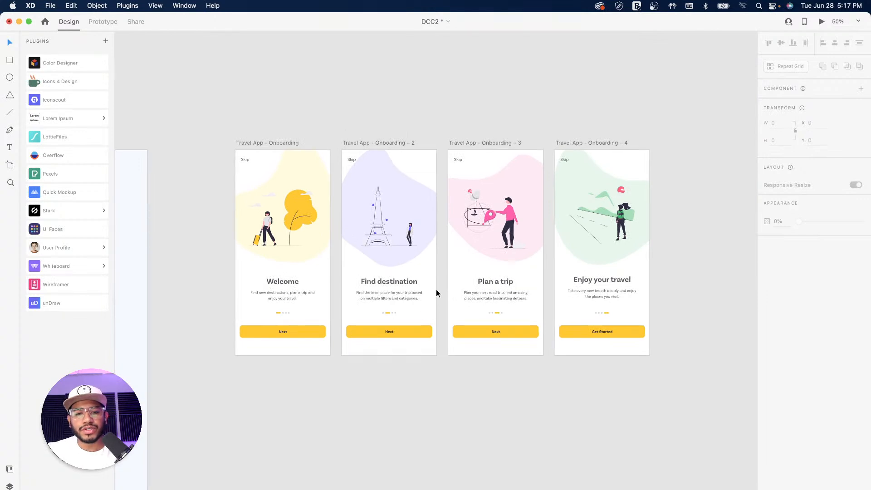
Move the Find destination, Plan a trip and Enjoy your travel artboards right
click(563, 143)
shift+click(477, 144)
shift+click(380, 143)
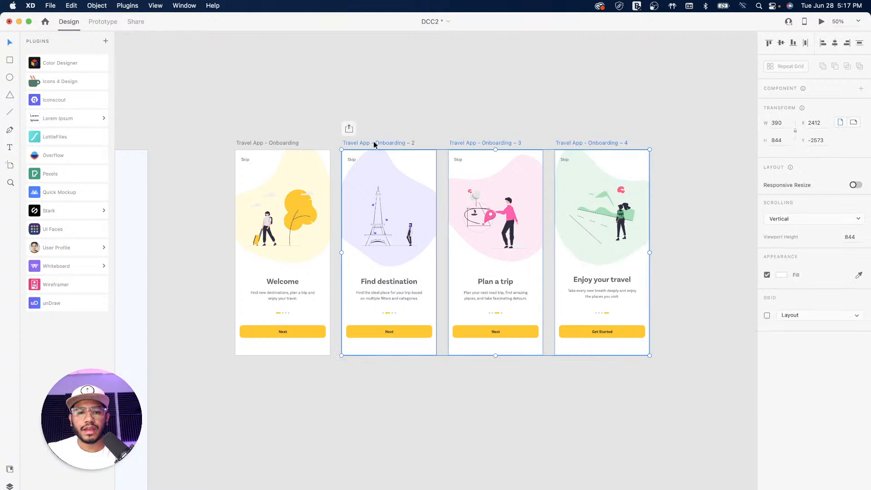
drag(363, 140, 488, 146)
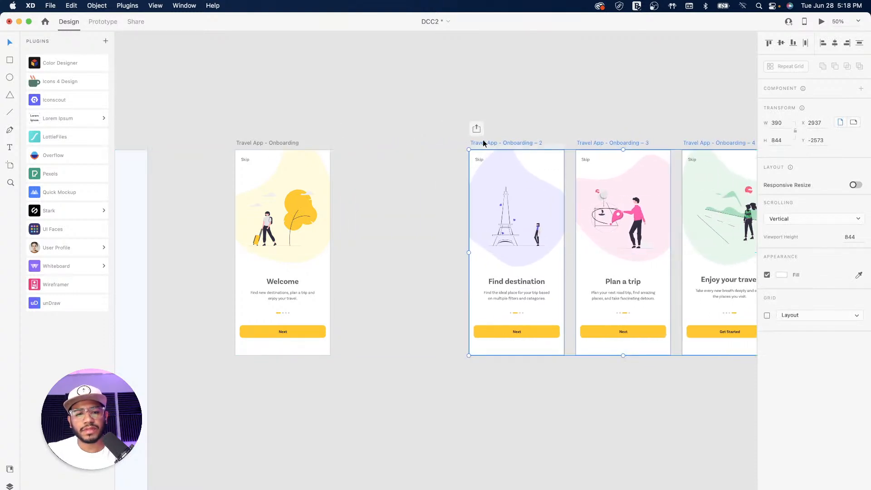
drag(616, 107, 387, 127)
click(549, 115)
Push the Plan a trip and Enjoy your travel artboards further right
click(486, 161)
shift+click(403, 162)
drag(379, 161, 500, 162)
drag(591, 129, 445, 125)
click(524, 123)
Push the Enjoy your travel artboard further right to even out the gaps
drag(443, 157, 557, 157)
click(369, 97)
drag(285, 112, 478, 140)
drag(260, 153, 541, 143)
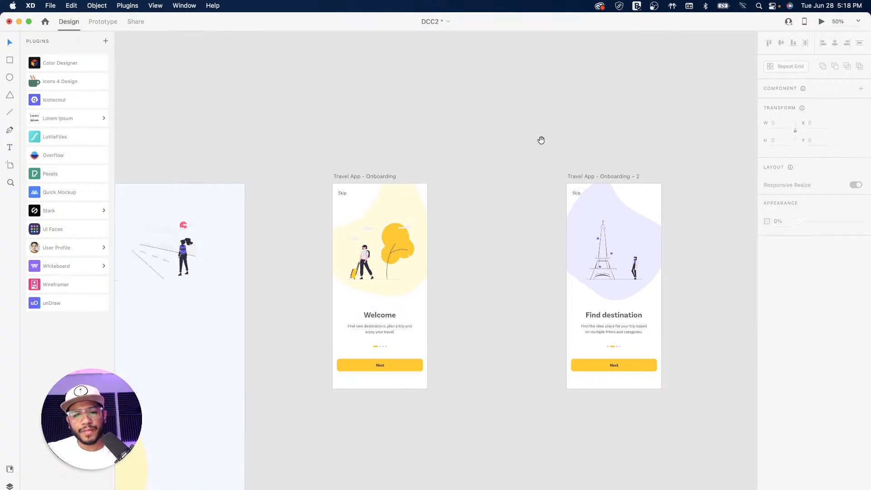
Duplicate the Welcome artboard and move its illustration group lower
click(364, 176)
mouse_move(348, 173)
mouse_down()
mouse_move(452, 178)
mouse_move(341, 177)
mouse_up()
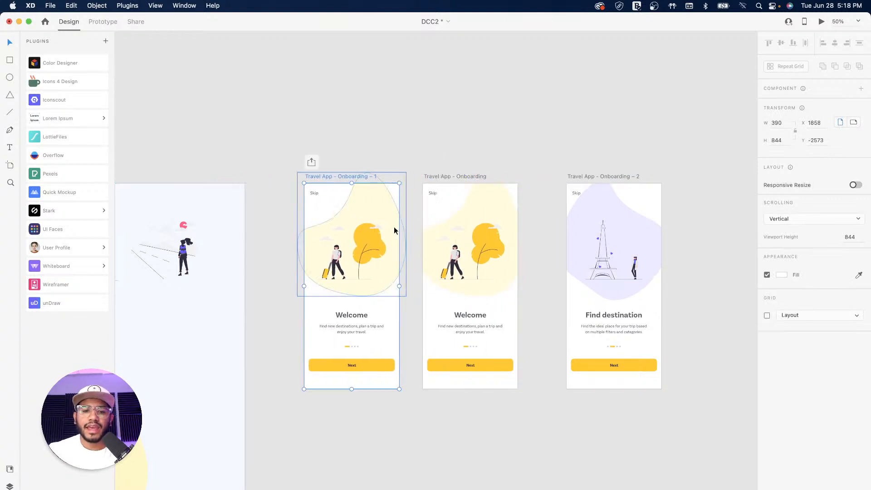
click(365, 247)
double_click(365, 247)
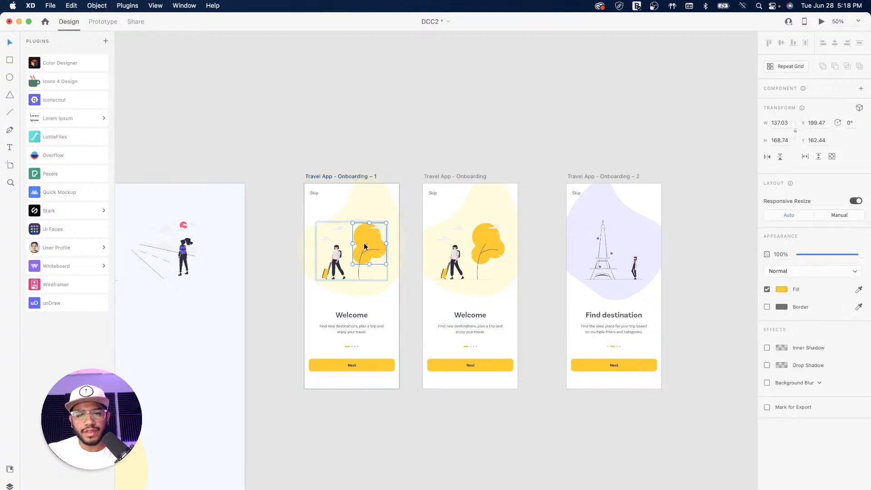
click(373, 204)
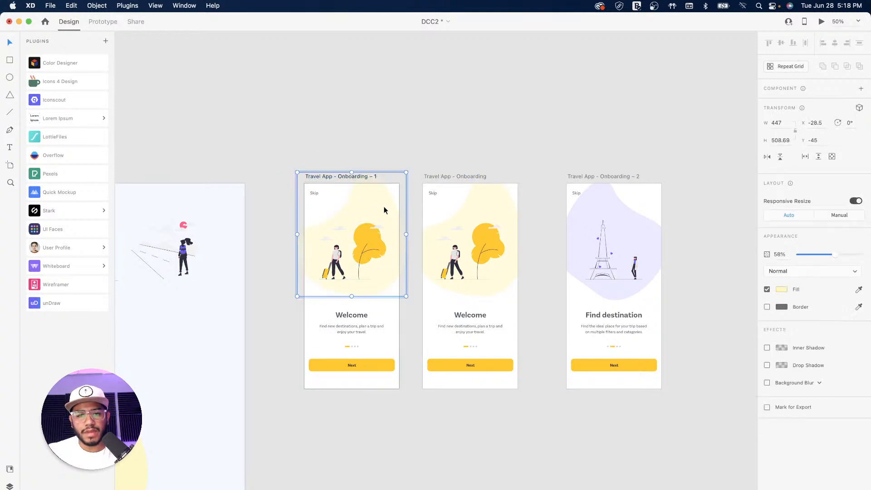
drag(363, 244, 363, 261)
Raise the yellow blob background, then make it and the traveller illustration 0% opacity
click(371, 224)
drag(369, 216, 371, 197)
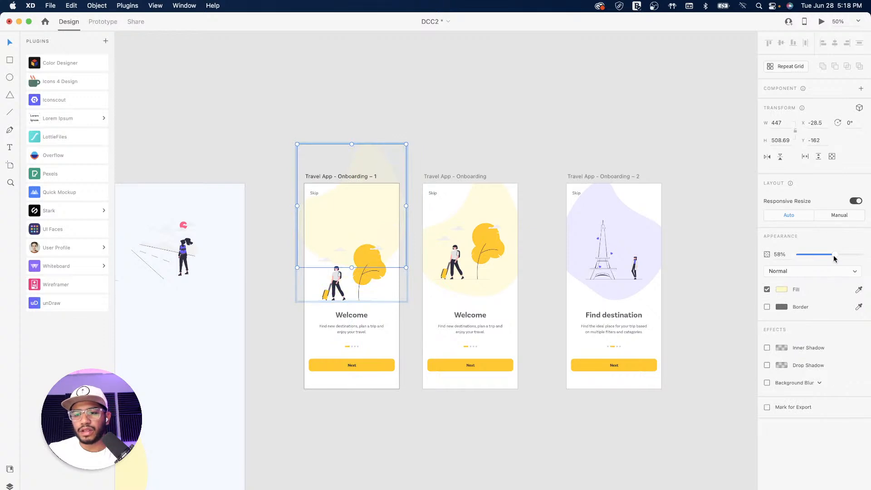
drag(833, 254, 722, 259)
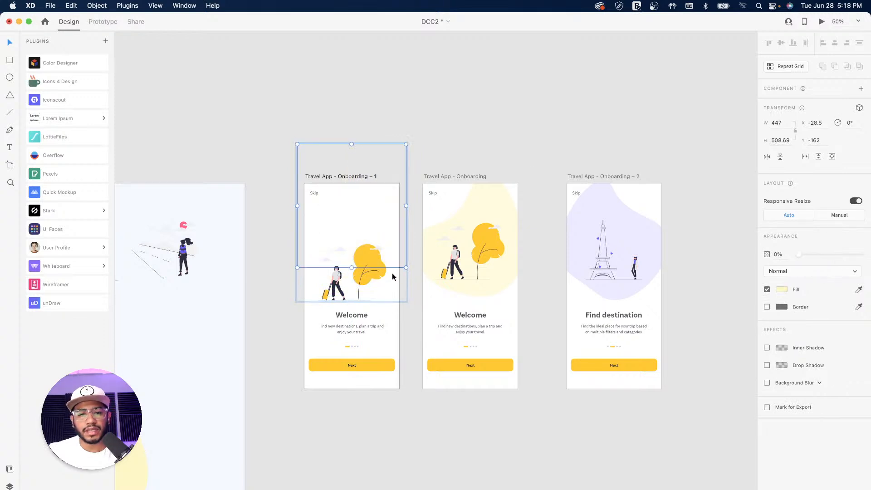
click(360, 277)
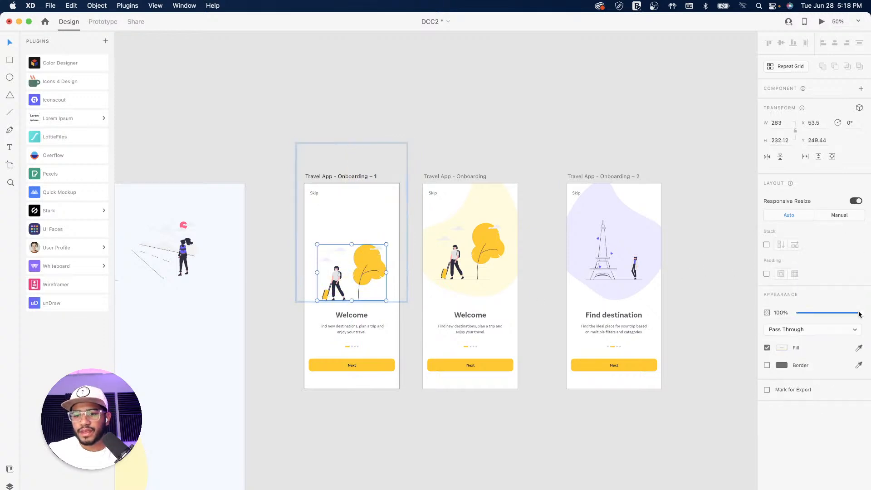
drag(859, 314, 725, 311)
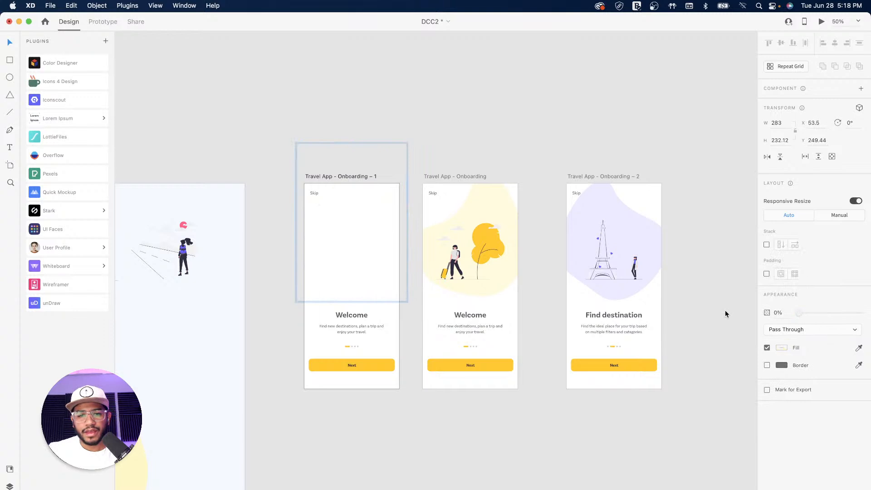
Move the Welcome text and pager dots lower and set them to 0% opacity
click(351, 331)
shift+click(352, 347)
drag(354, 319, 353, 327)
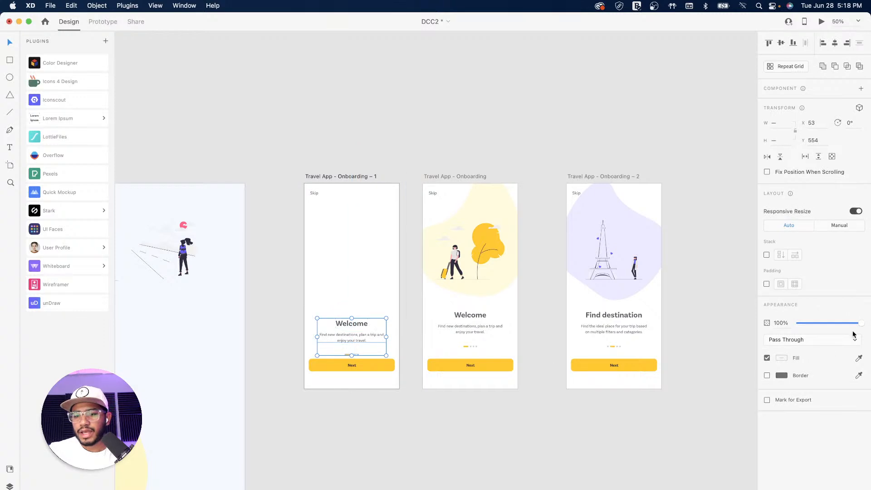
drag(861, 326, 760, 327)
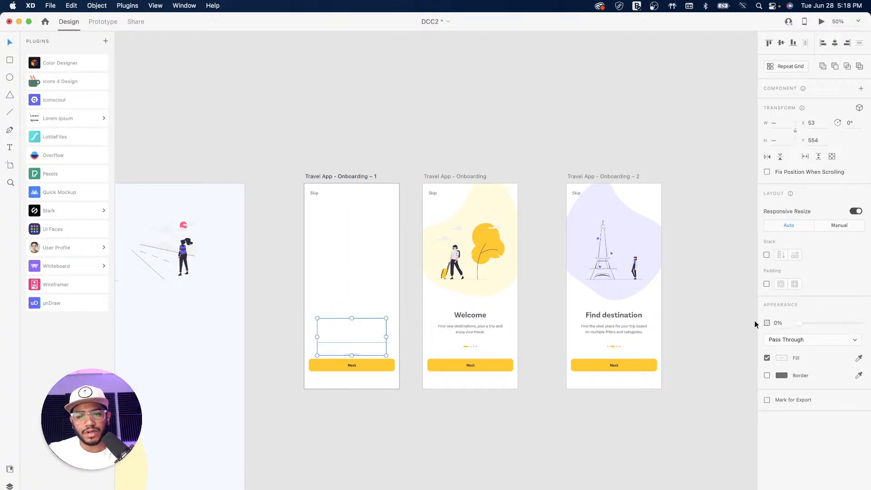
Lower the Next button and set its opacity to 0%
click(378, 366)
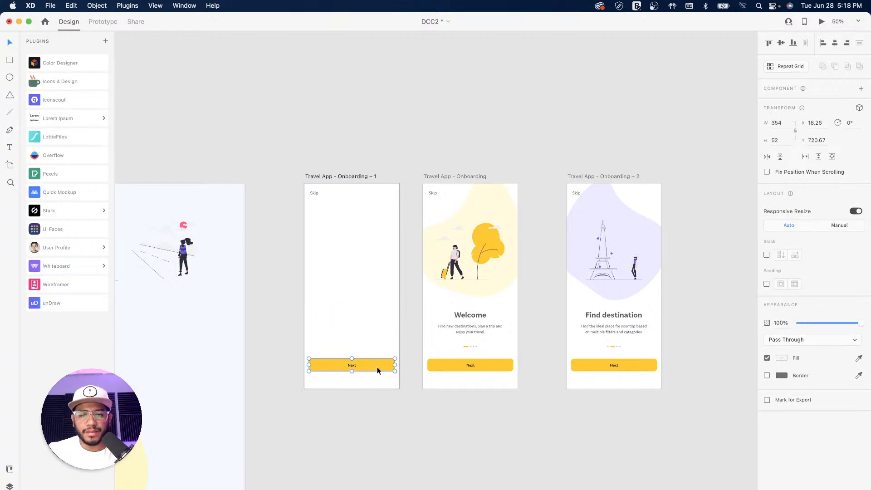
drag(368, 366, 367, 375)
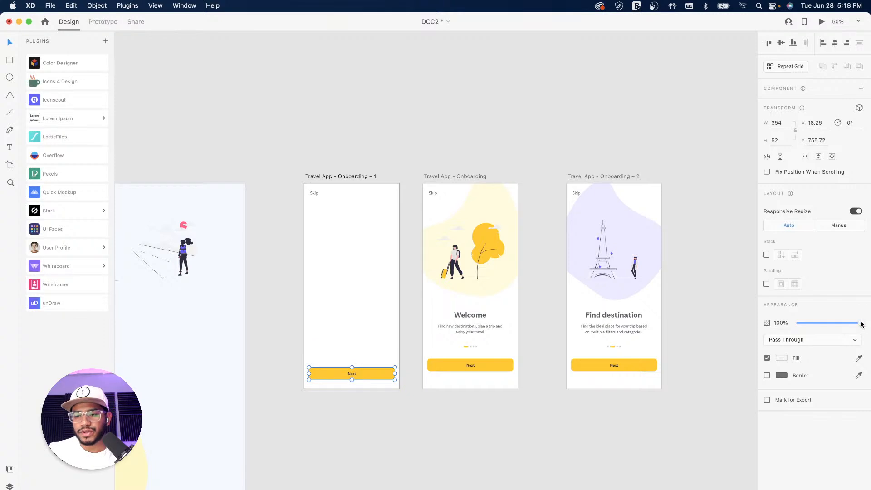
drag(856, 323, 737, 327)
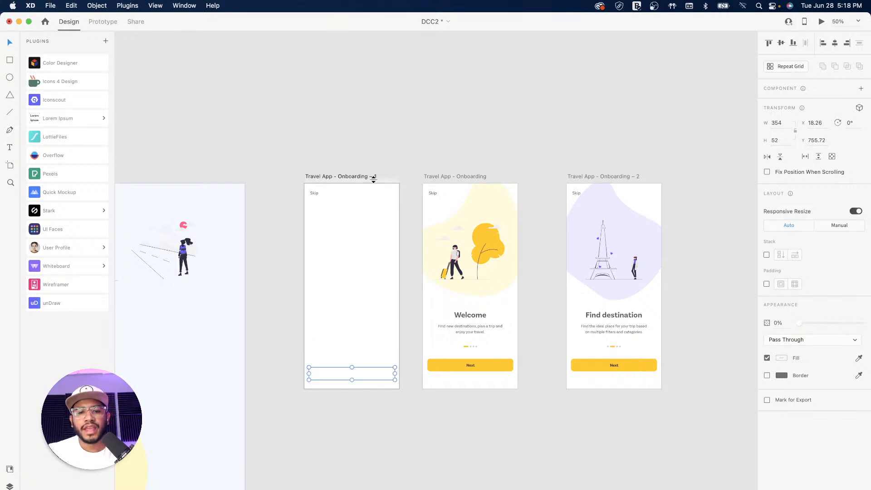
Link Onboarding – 1 to the Welcome artboard with a Time trigger of 1 s delay
click(345, 176)
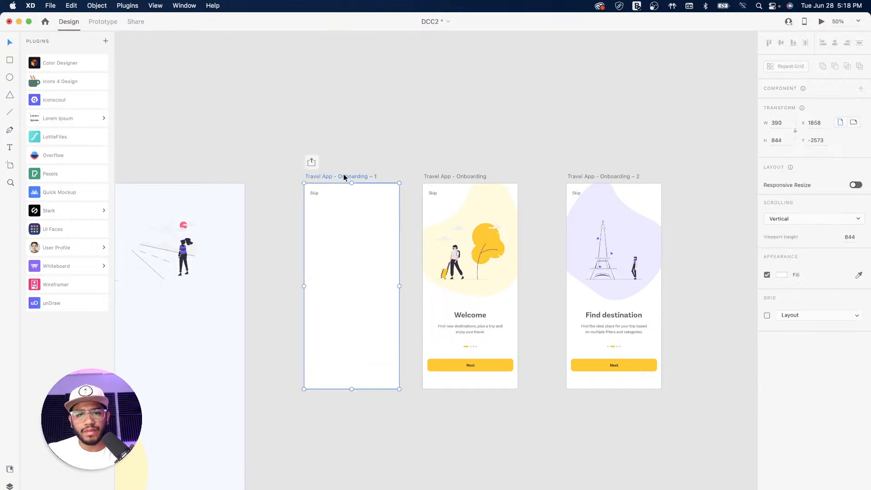
click(109, 24)
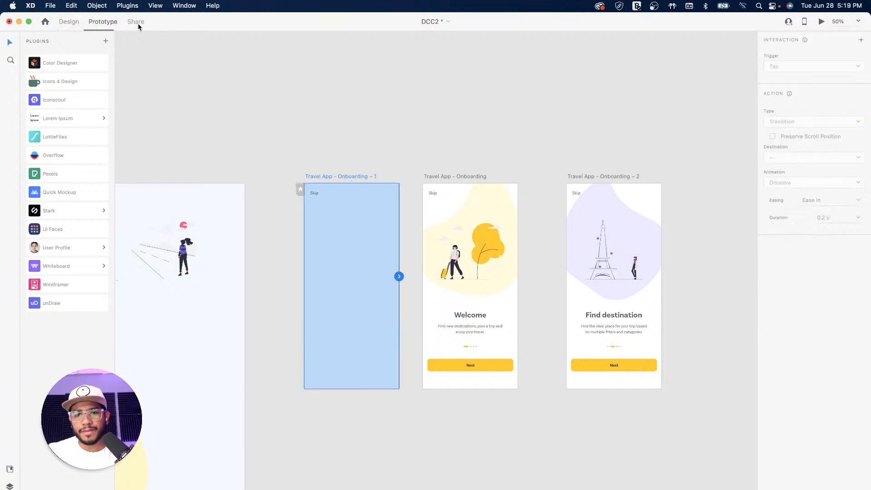
drag(401, 276, 427, 286)
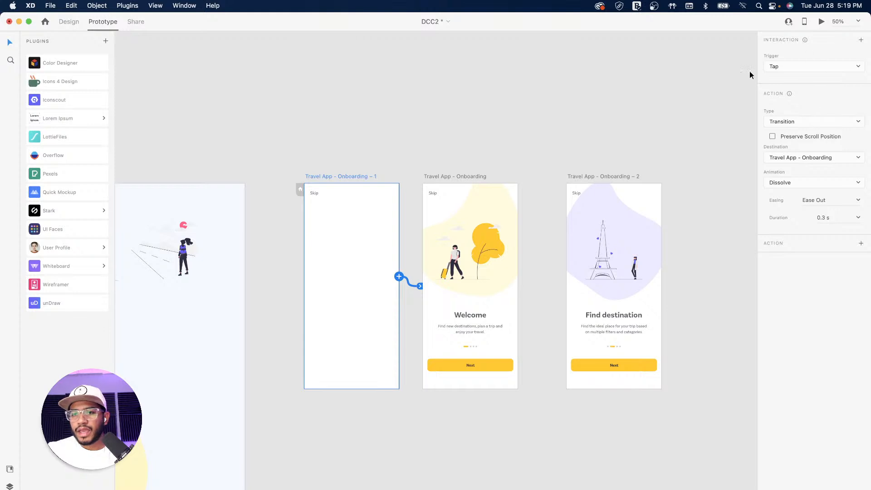
click(813, 68)
click(790, 87)
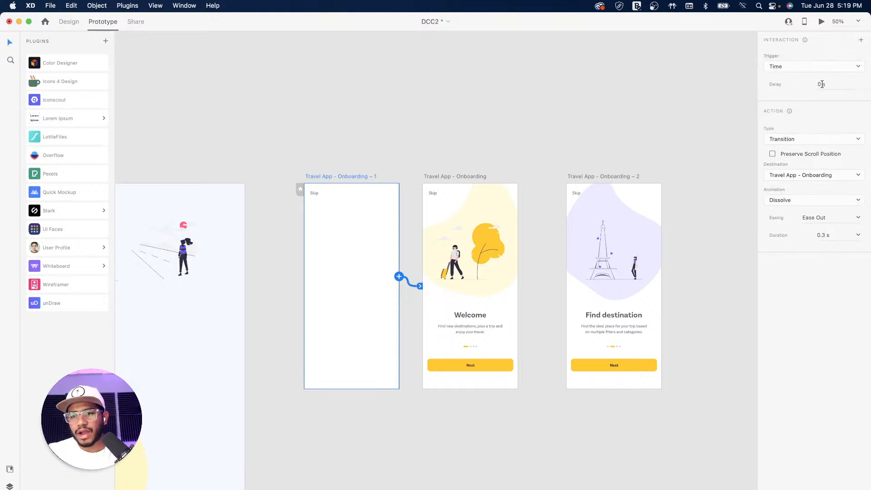
click(827, 84)
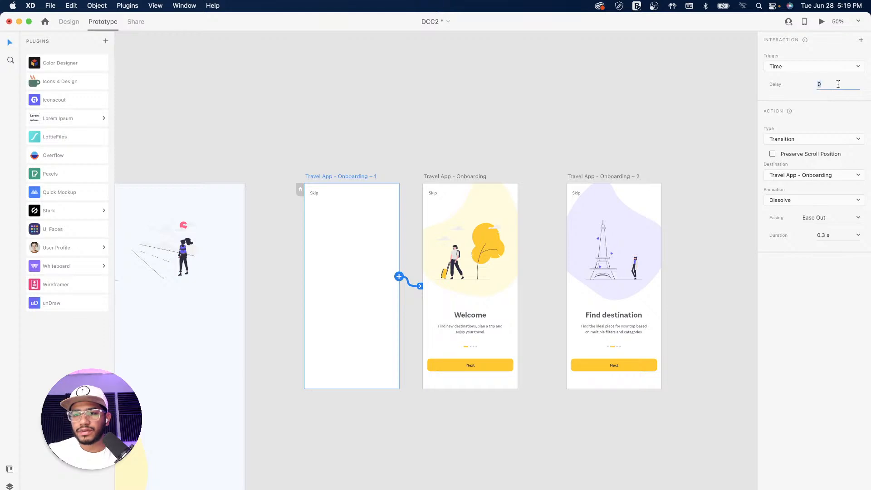
key(Tab)
Make the transition Auto-Animate with Ease In-Out easing over 0.8 s
click(824, 139)
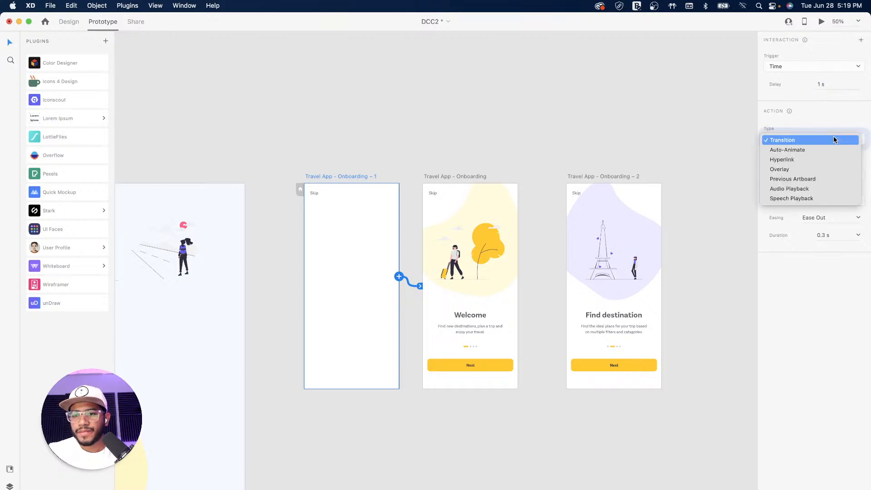
click(798, 151)
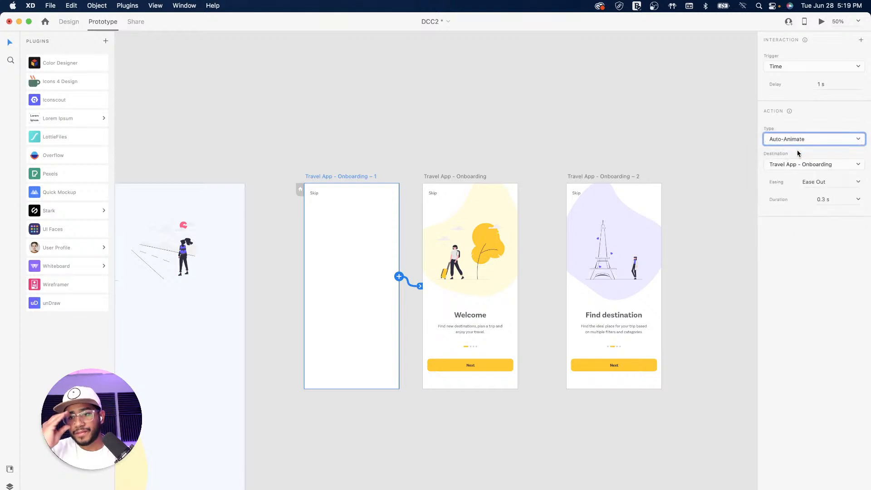
click(858, 183)
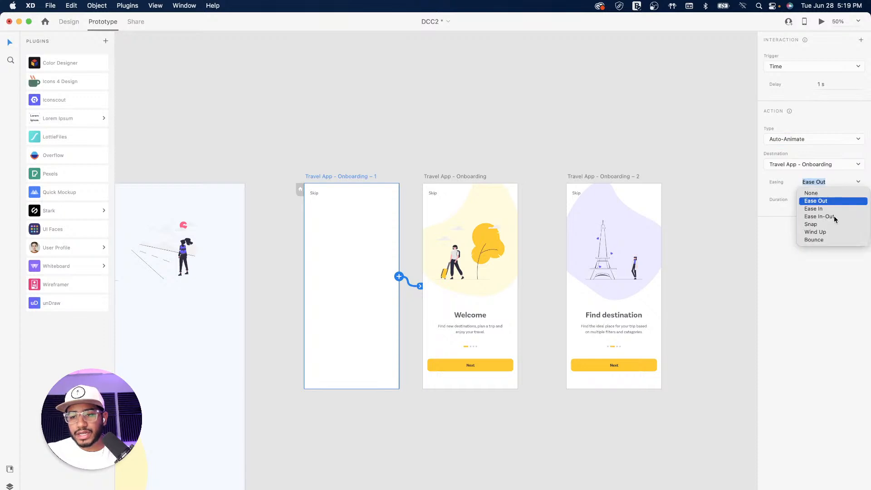
click(834, 216)
click(860, 200)
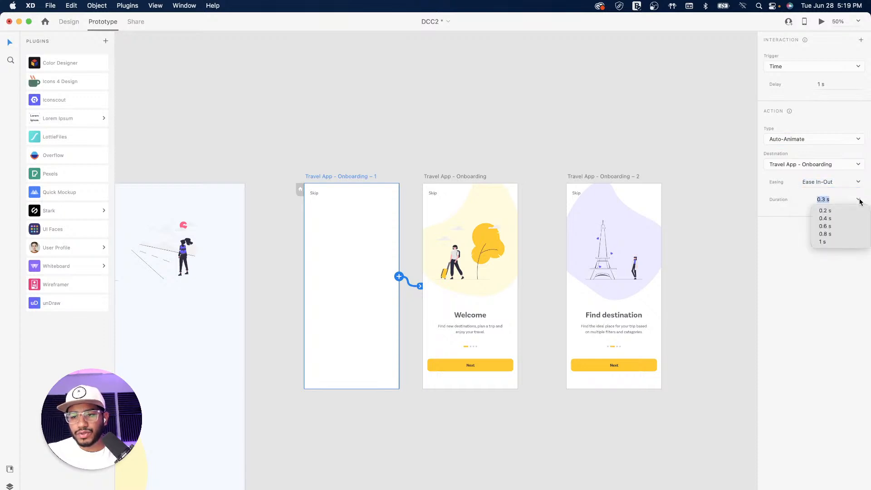
click(826, 234)
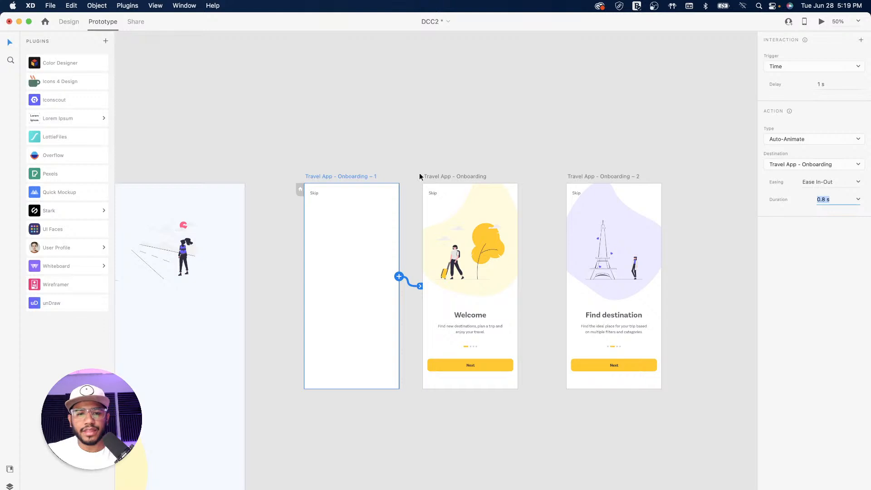
click(359, 176)
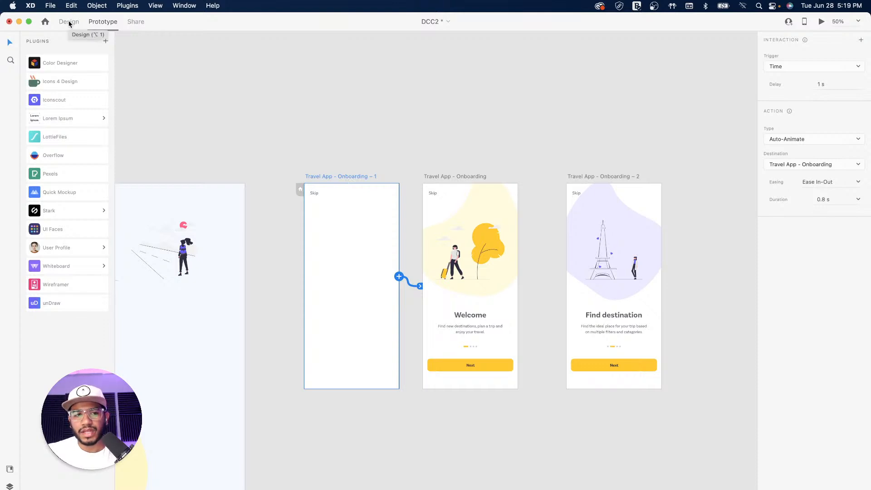
Preview the prototype, then return to Design mode
click(822, 22)
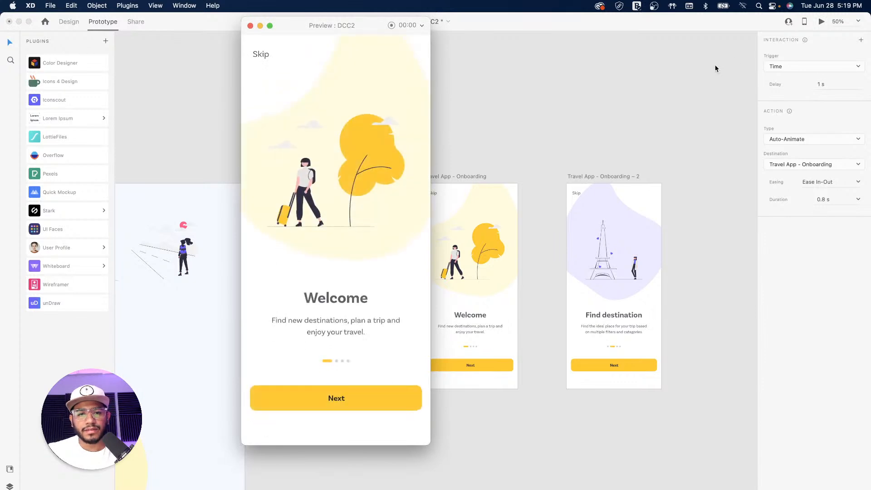
click(250, 26)
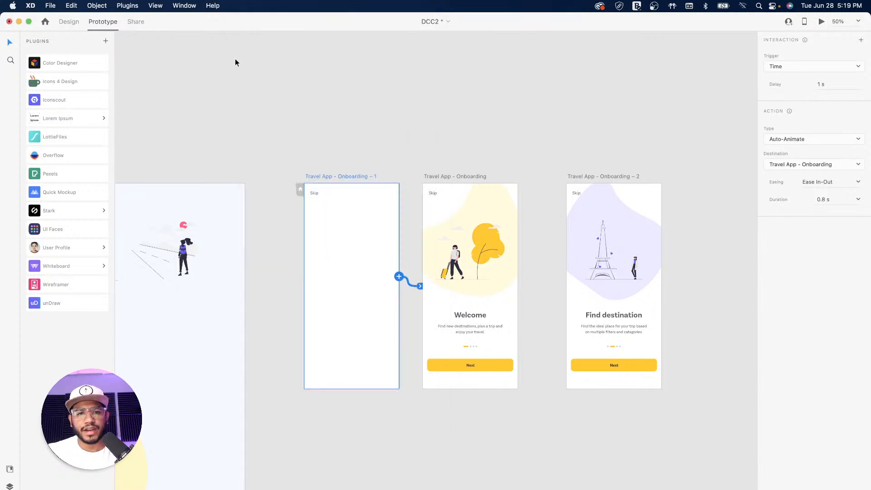
click(69, 22)
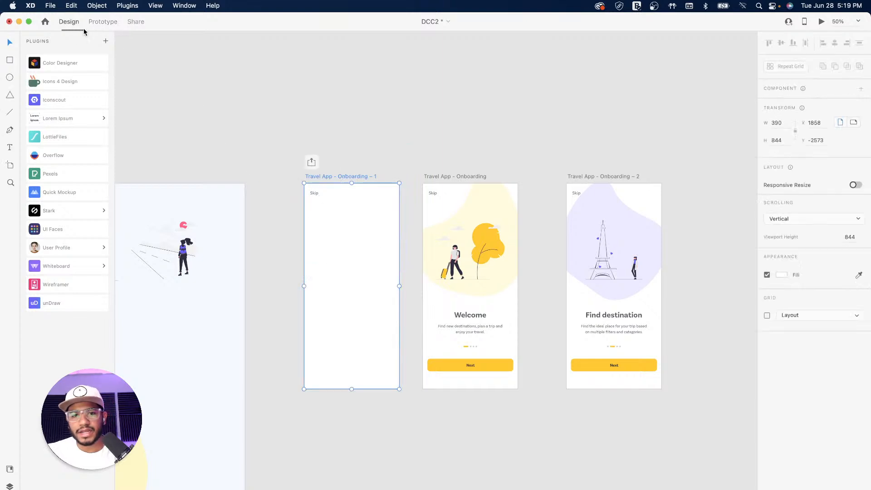
Raise the Skip text to the top edge at Y 7 and fade it to 0% opacity
click(314, 195)
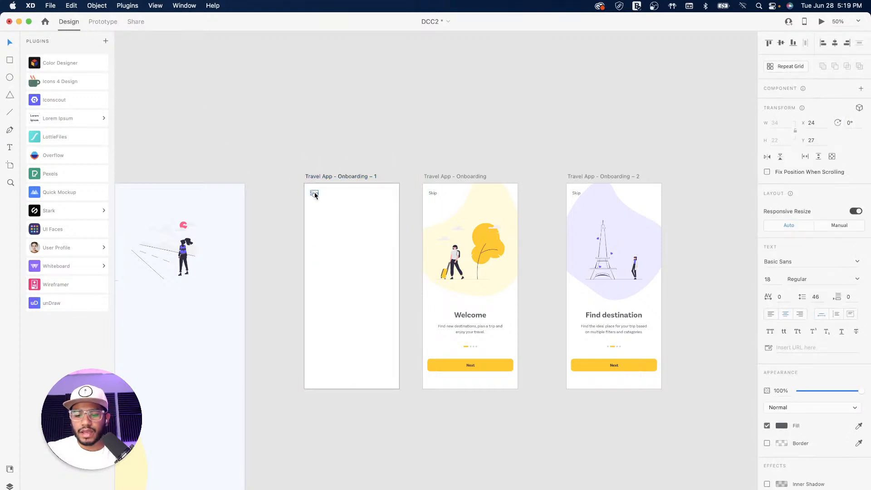
key(shift+Up)
key(shift+Up)
key(shift+Up)
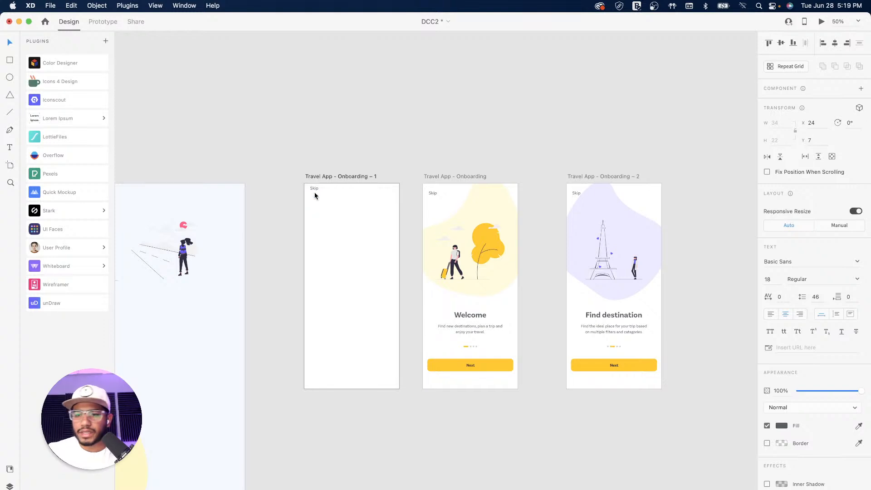
drag(859, 391, 746, 400)
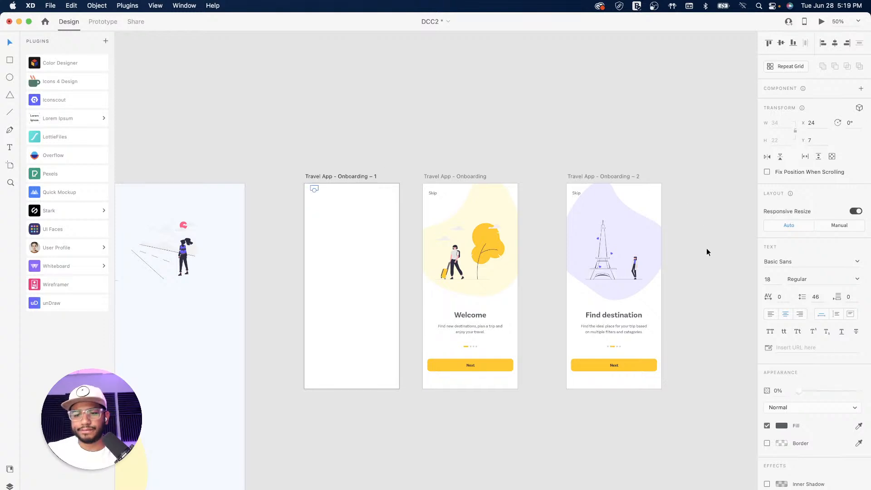
Select the Onboarding – 1 and Welcome artboards, then pan toward Onboarding – 3
click(353, 177)
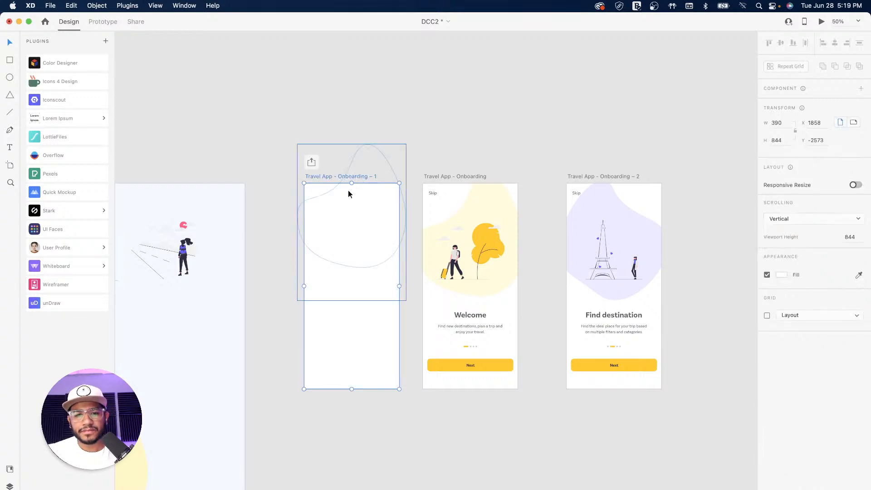
click(476, 177)
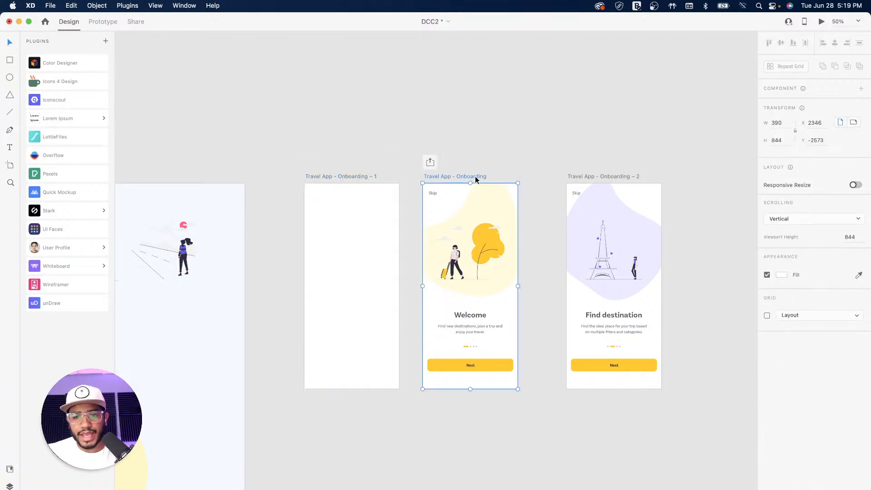
drag(545, 261, 412, 237)
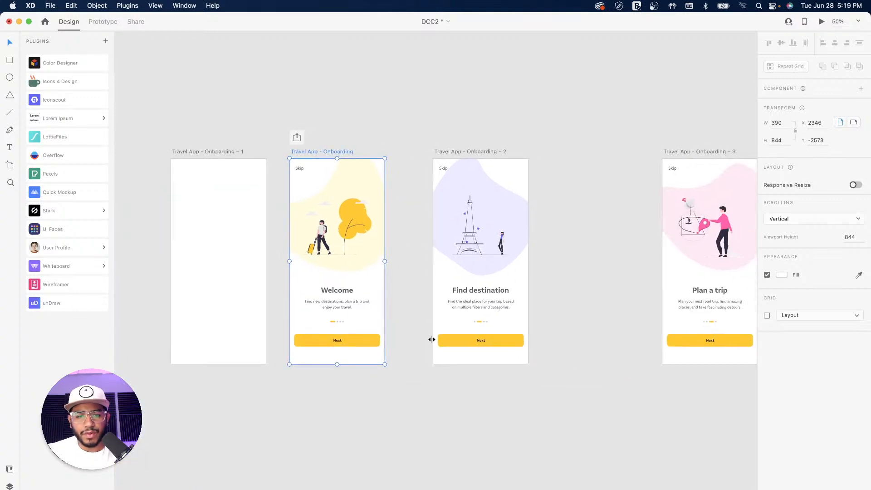
Wire the Welcome artboard's Next button to Onboarding – 2 (Find destination) in Prototype mode
click(103, 23)
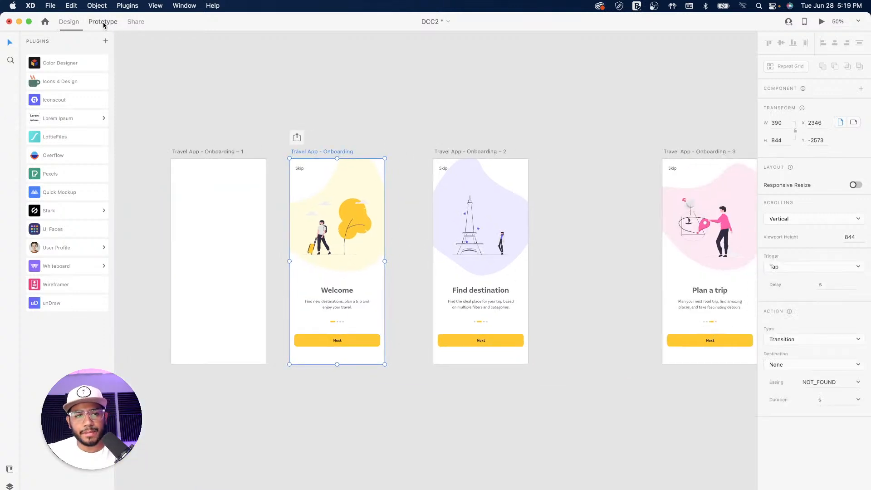
click(367, 341)
drag(380, 340, 434, 281)
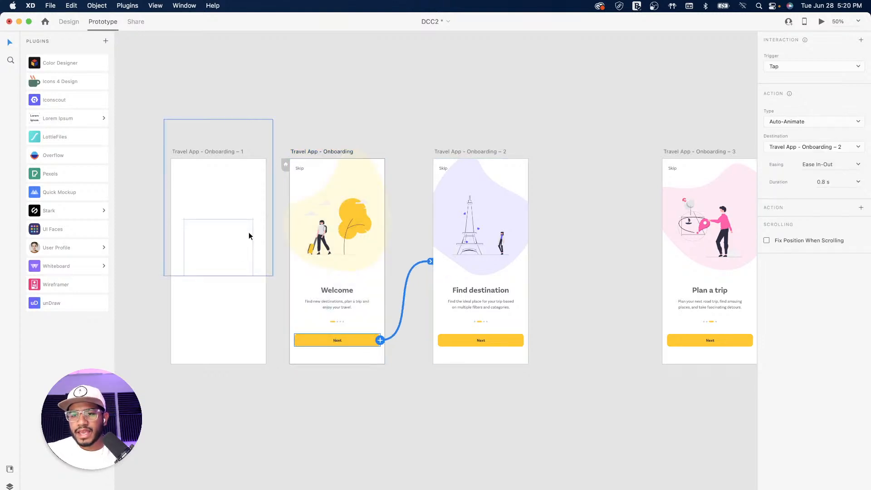
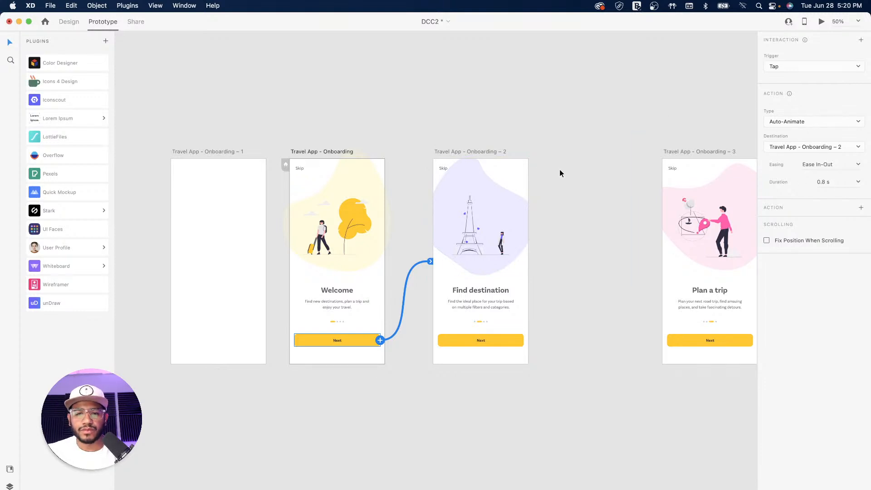
Link Find destination's Next to Plan a trip and Plan a trip's Next to Enjoy your travel, auto-animate, Ease In-Out, 0.8 s
click(485, 152)
click(520, 346)
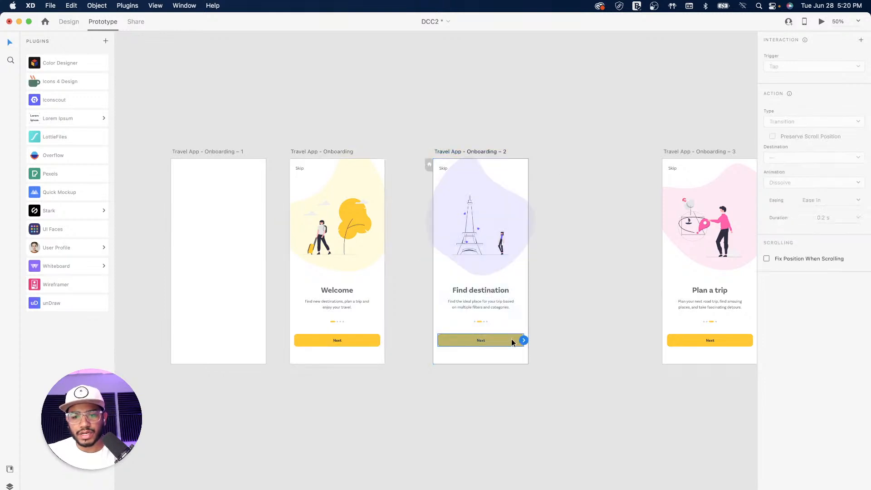
drag(525, 340, 663, 317)
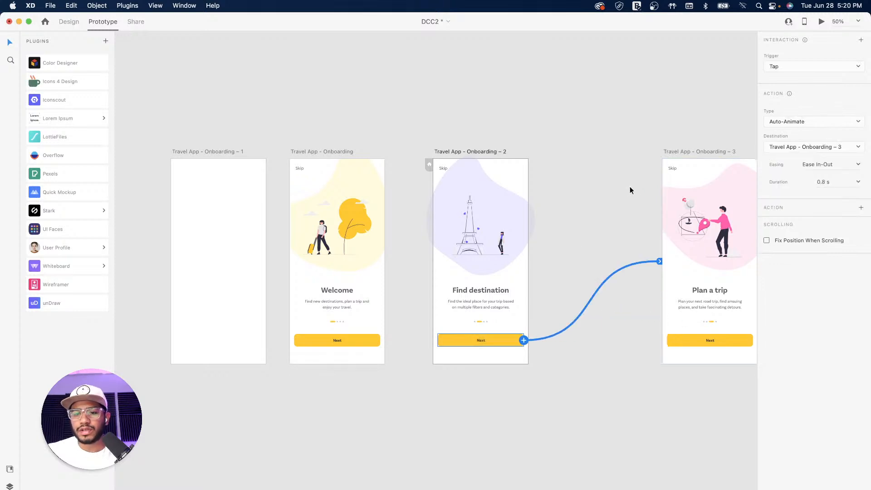
drag(647, 200, 399, 200)
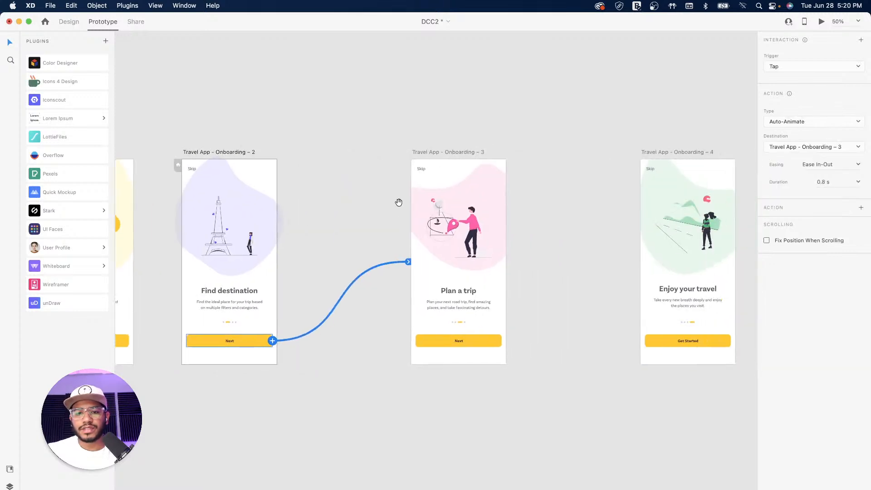
click(460, 152)
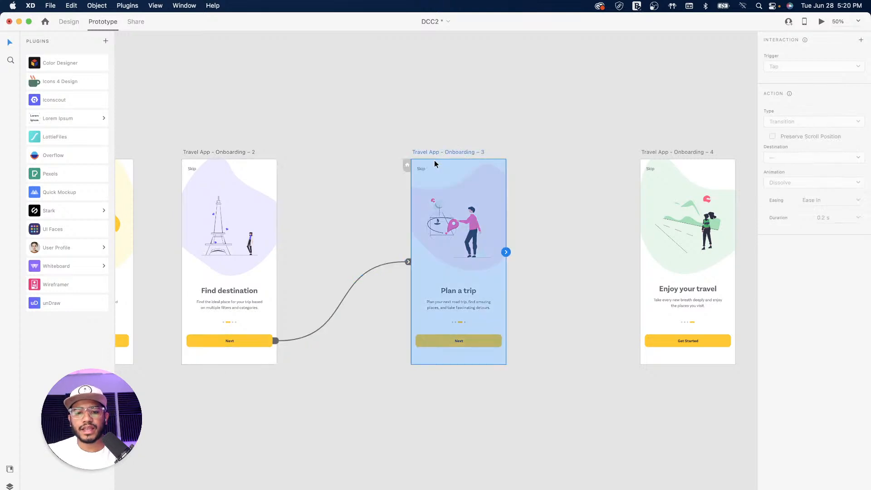
click(486, 341)
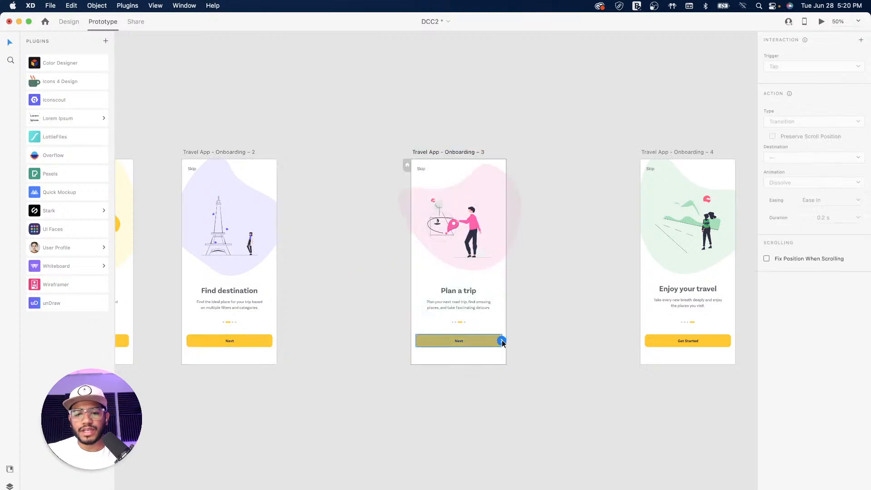
drag(501, 341, 643, 313)
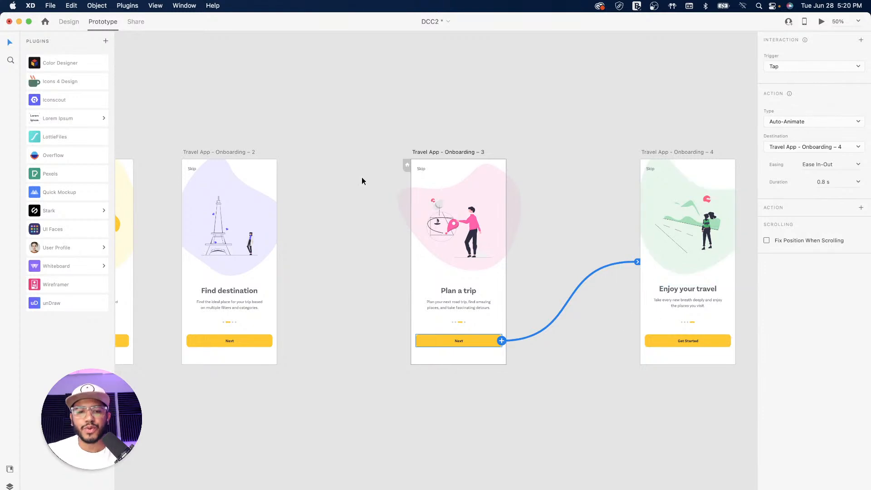
click(335, 136)
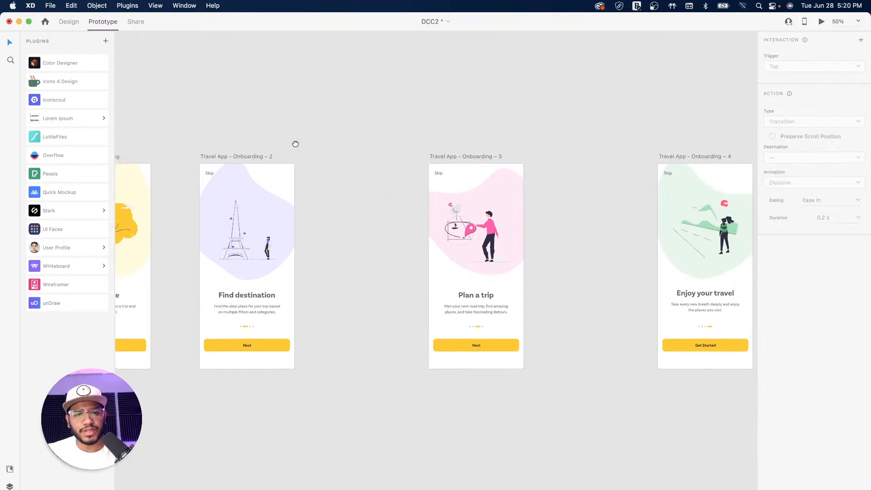
Make the blank Onboarding – 1 artboard the start screen of Flow 1
scroll(262, 140, left, 5)
click(317, 159)
click(173, 159)
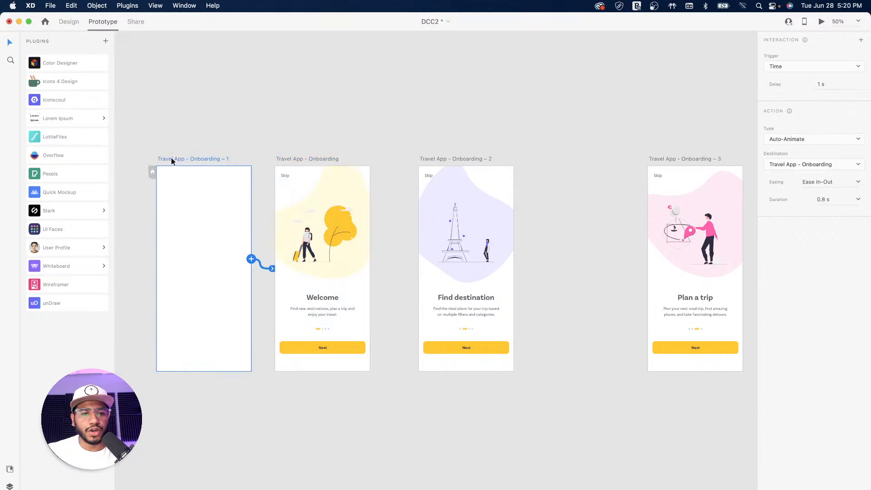
click(152, 173)
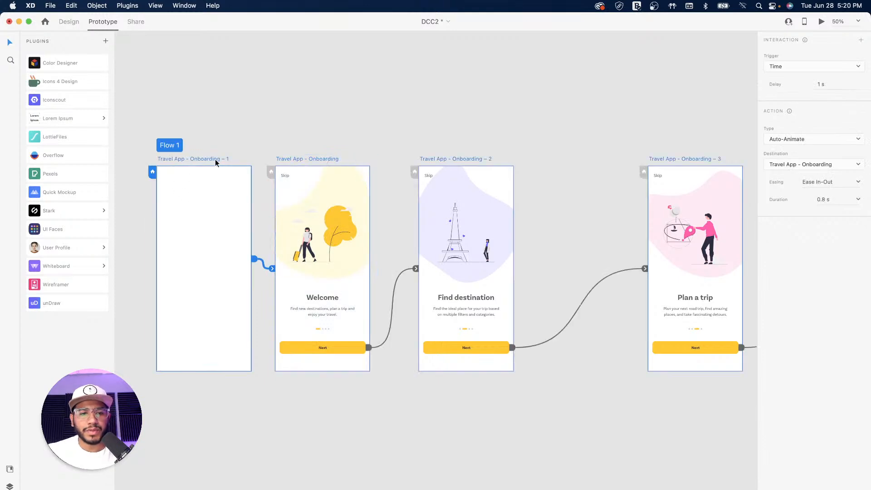
Shorten its timed trigger delay to 0.3 s and save the DCC2 document
click(824, 84)
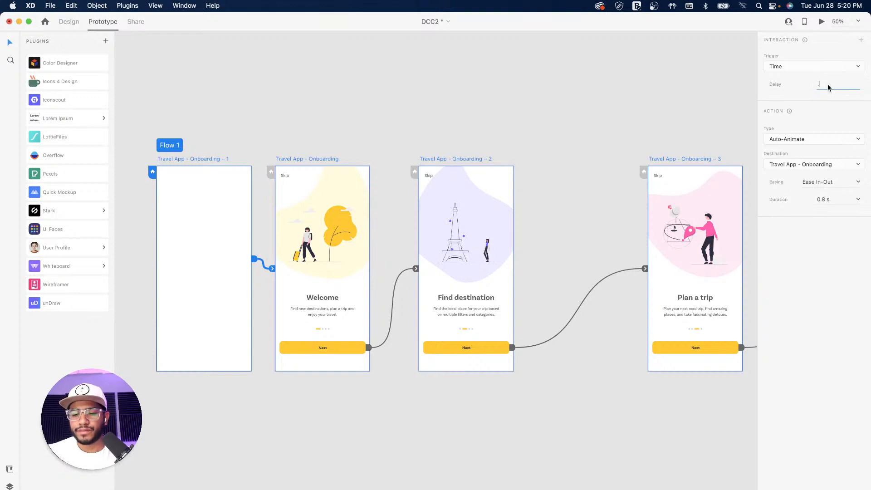
text(0.3)
key(Return)
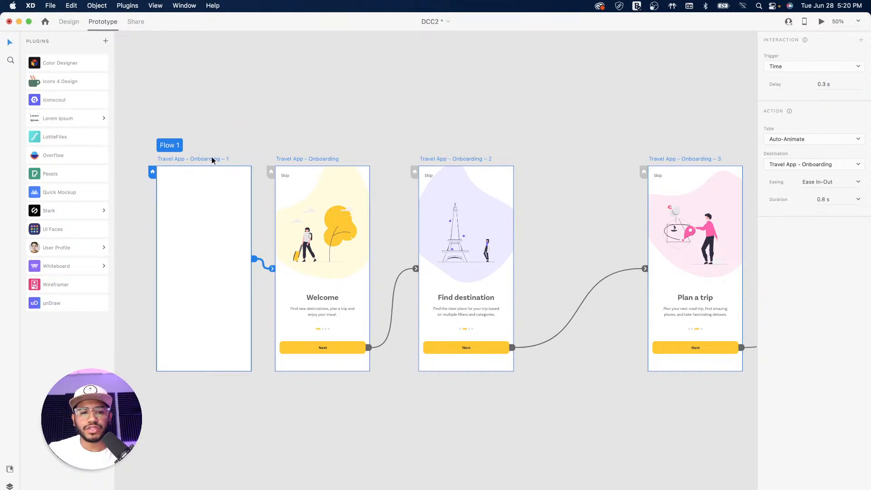
key(super+s)
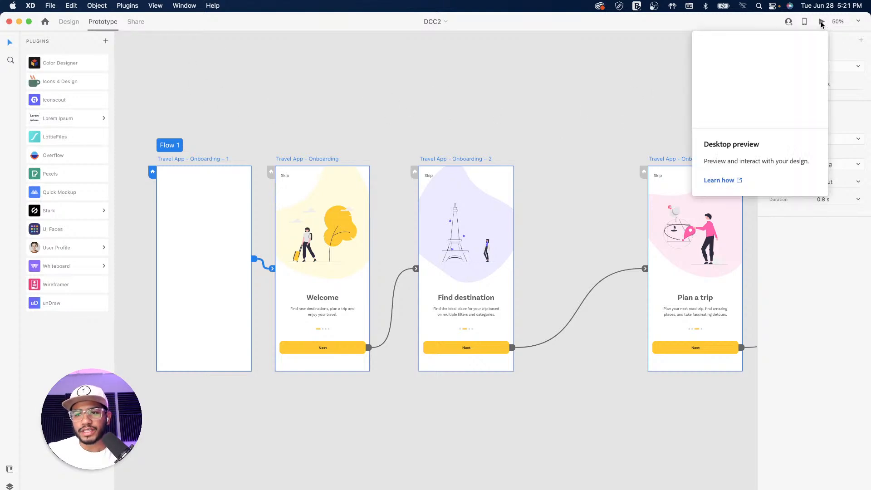
click(822, 22)
scroll(749, 181, up, 1)
click(355, 410)
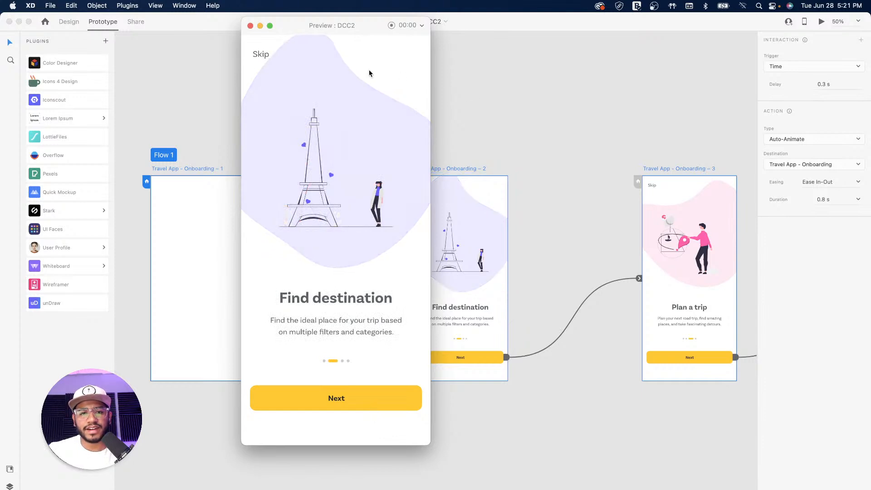
drag(365, 26, 460, 59)
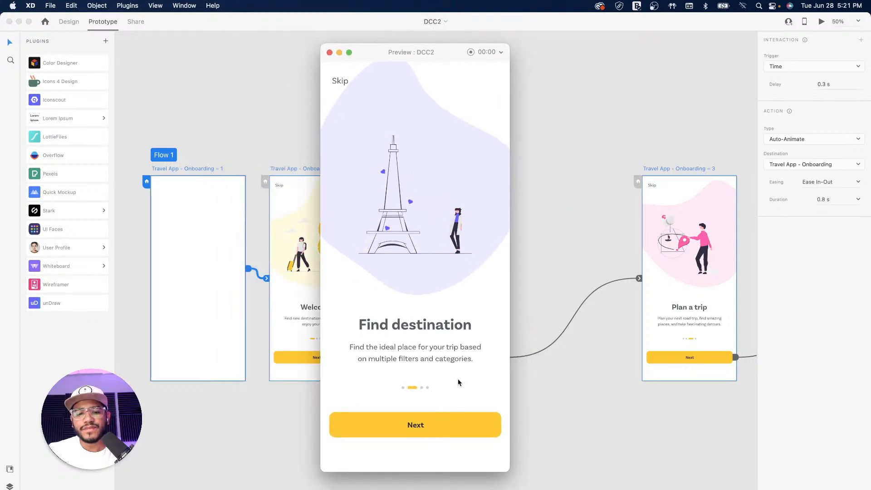
click(429, 429)
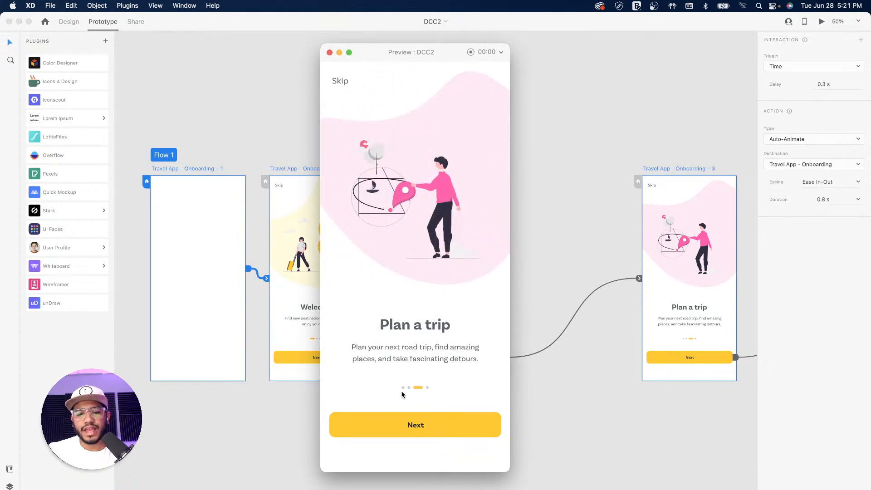
click(453, 430)
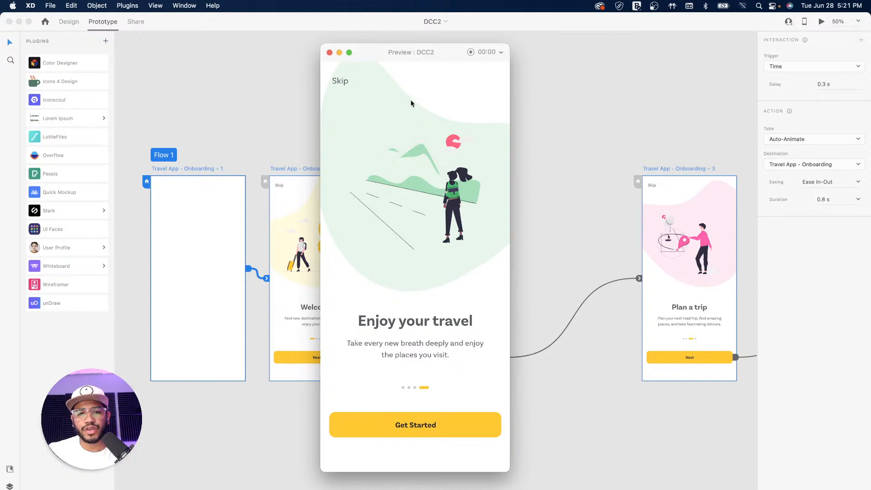
click(329, 53)
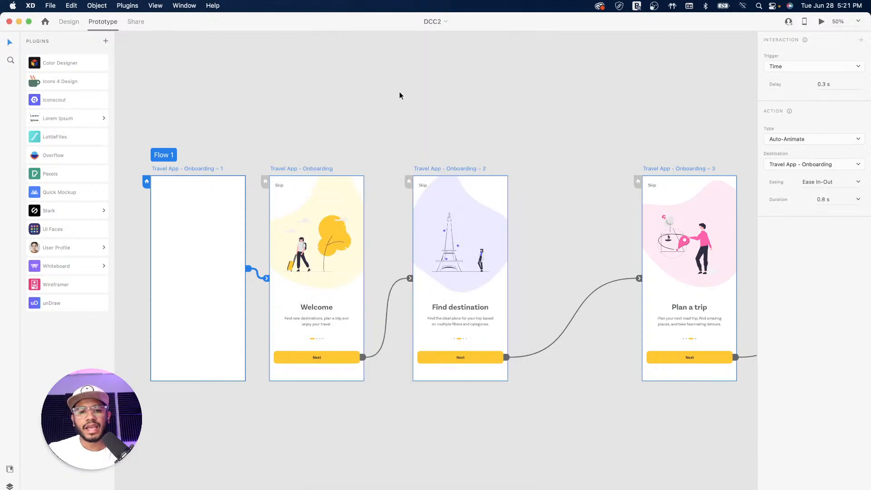
Change Onboarding – 1's timed auto-animate easing to Snap and launch the desktop preview
click(419, 109)
drag(271, 123, 326, 105)
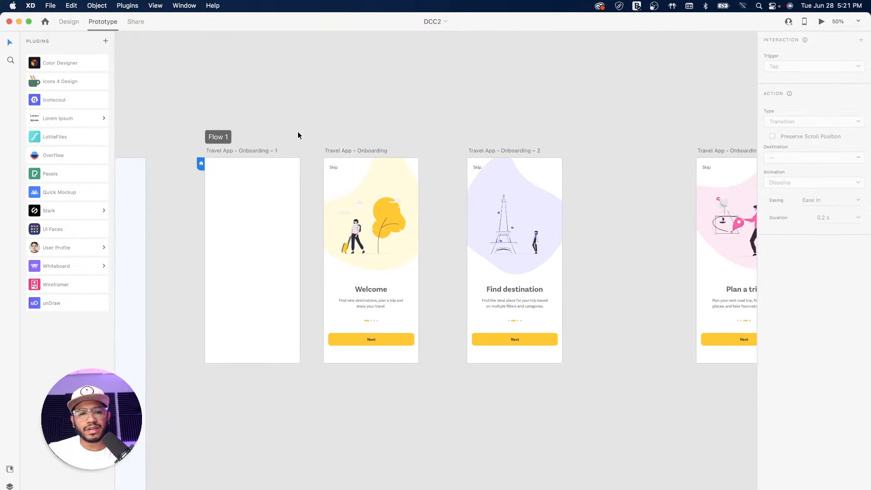
click(262, 154)
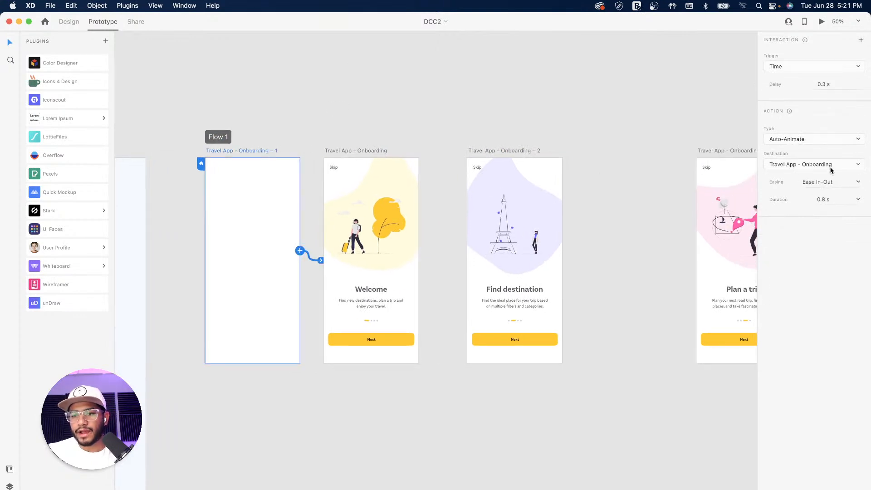
click(858, 182)
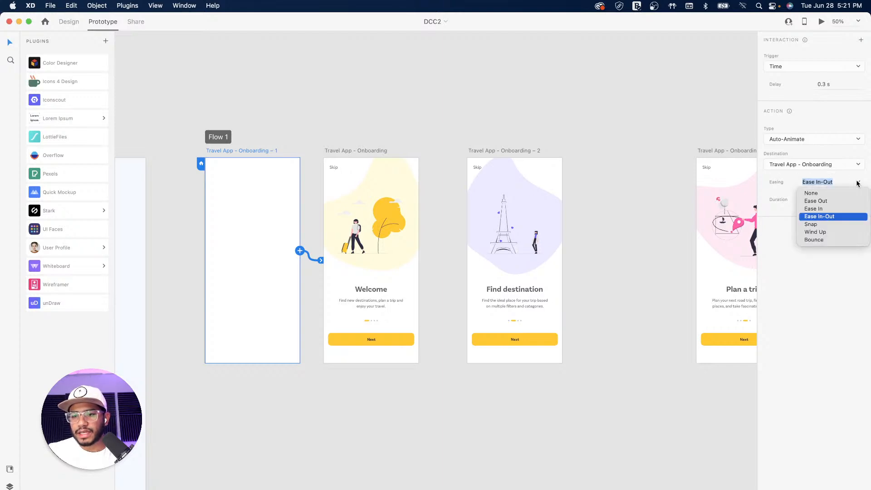
click(819, 224)
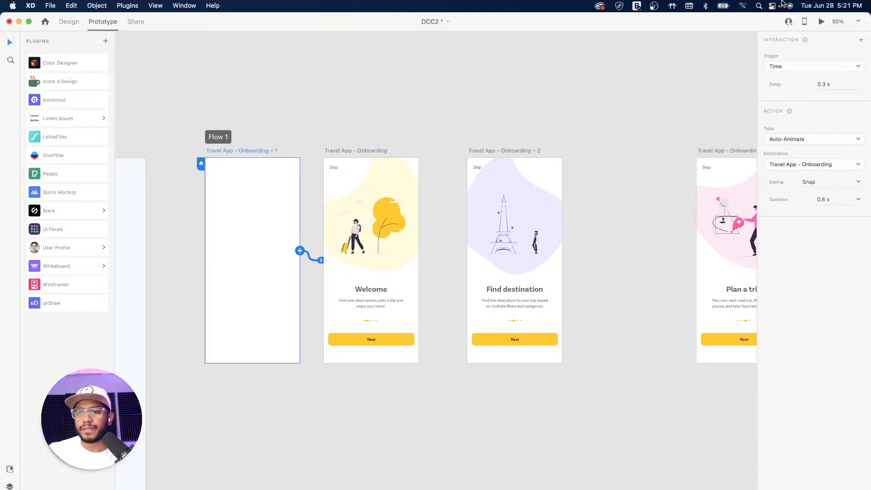
click(821, 22)
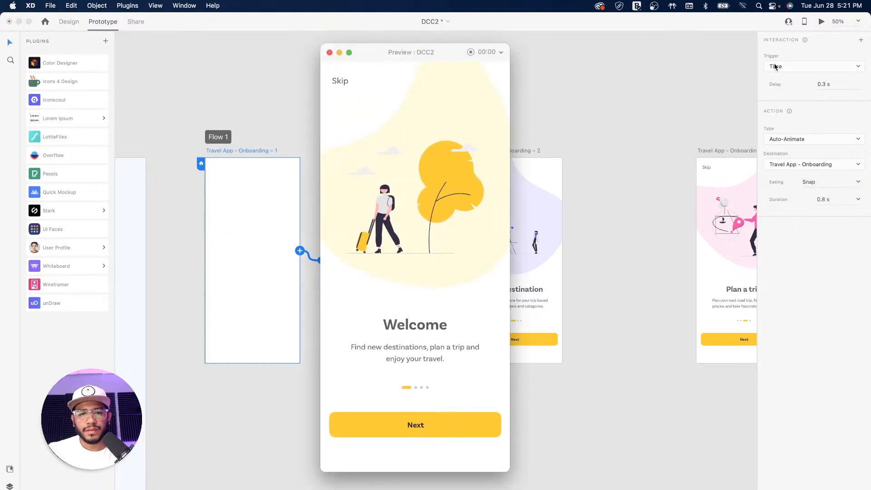
Replay the preview from Welcome, go to Find destination, back, and forward again, then close it
click(330, 52)
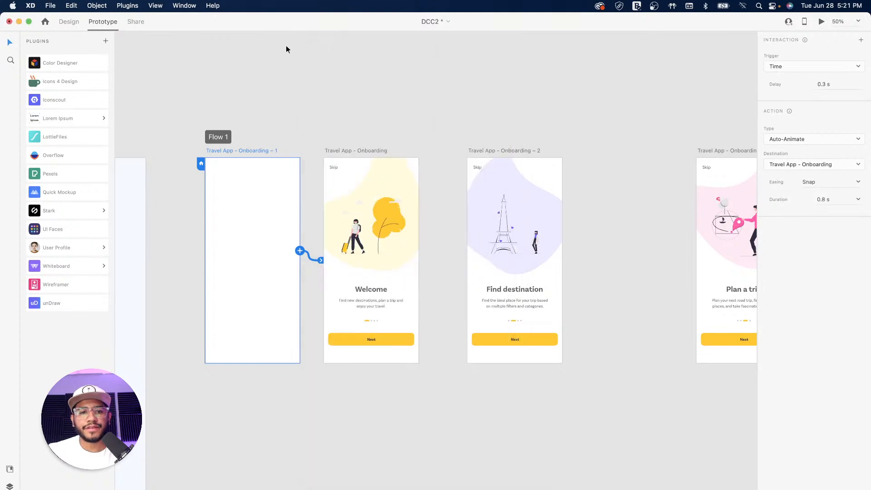
click(371, 151)
click(822, 21)
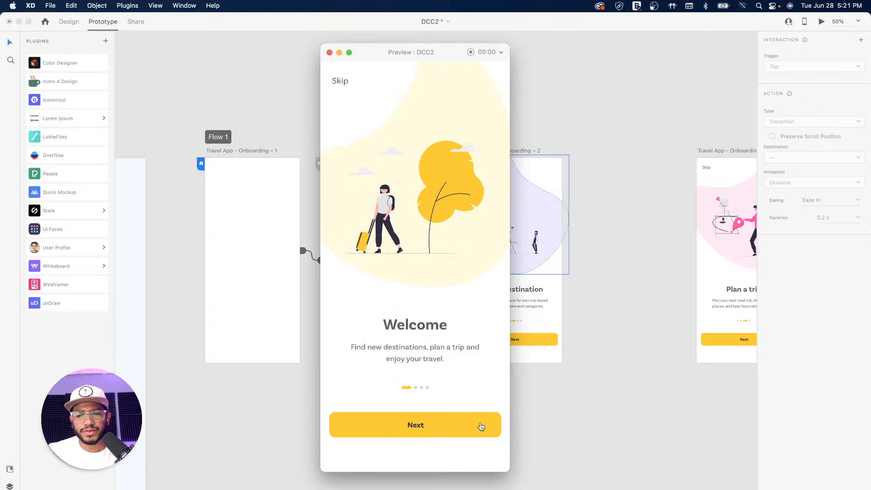
click(476, 426)
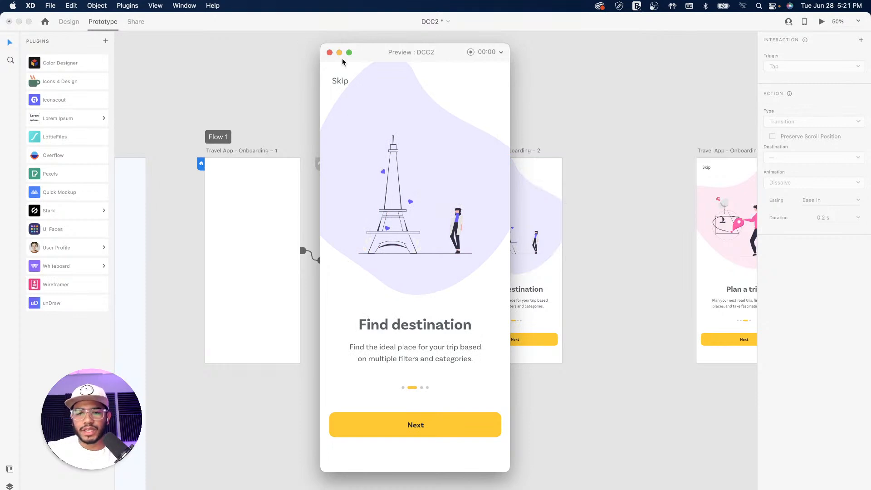
key(Left)
click(432, 430)
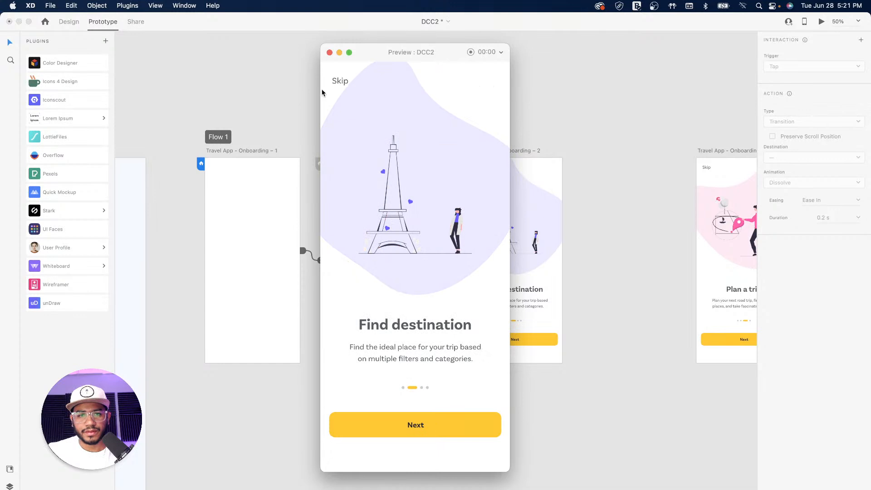
click(330, 52)
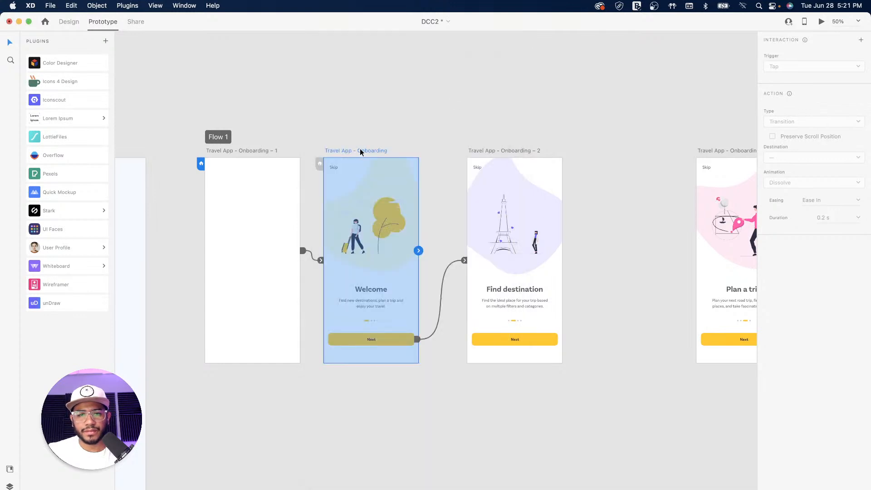
Set the Welcome Next transition's easing to Snap
click(497, 151)
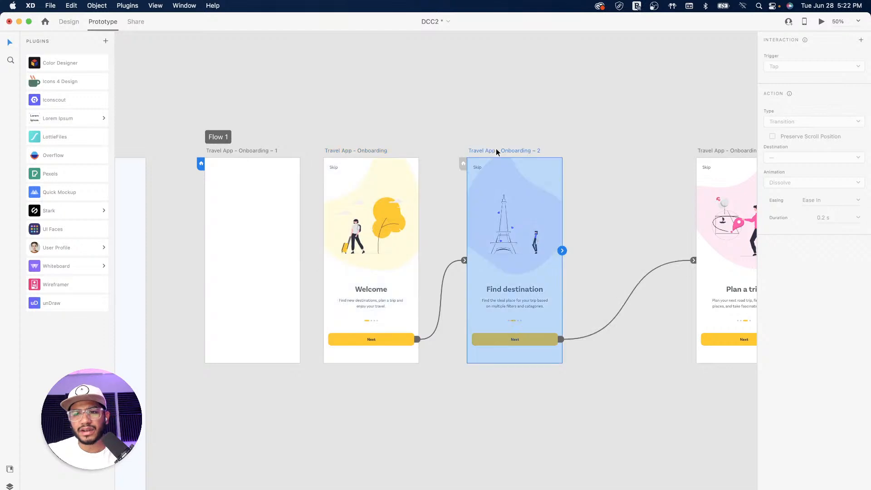
click(367, 150)
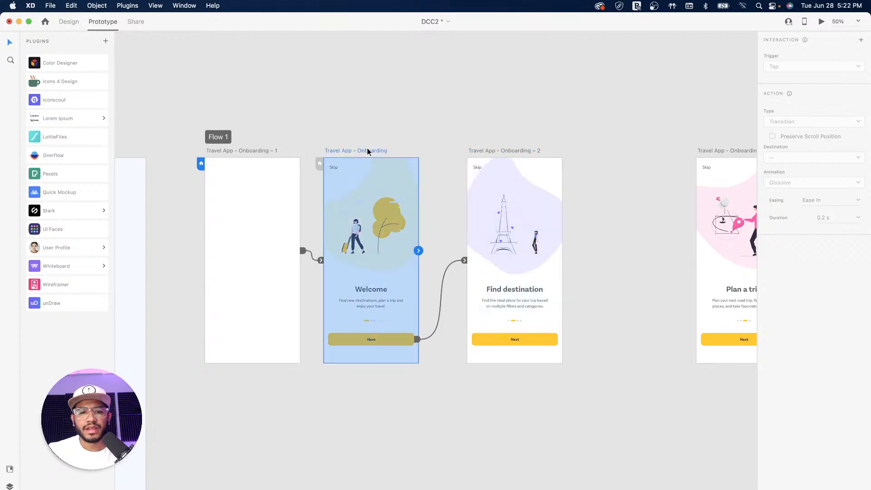
click(445, 274)
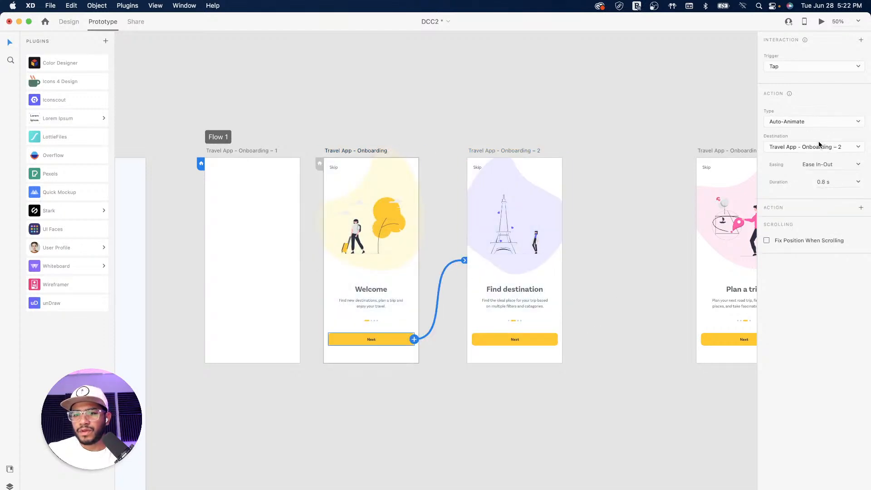
click(858, 164)
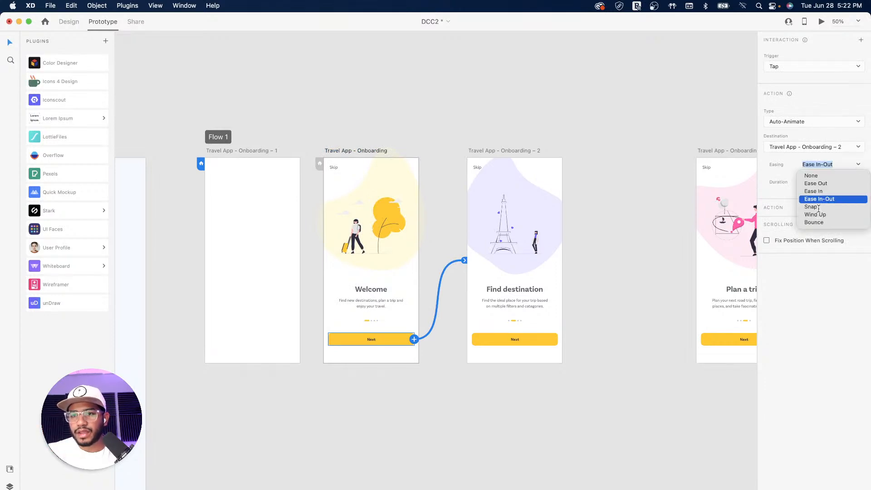
click(819, 208)
Preview from Welcome, advance to Find destination, and close the preview
click(354, 150)
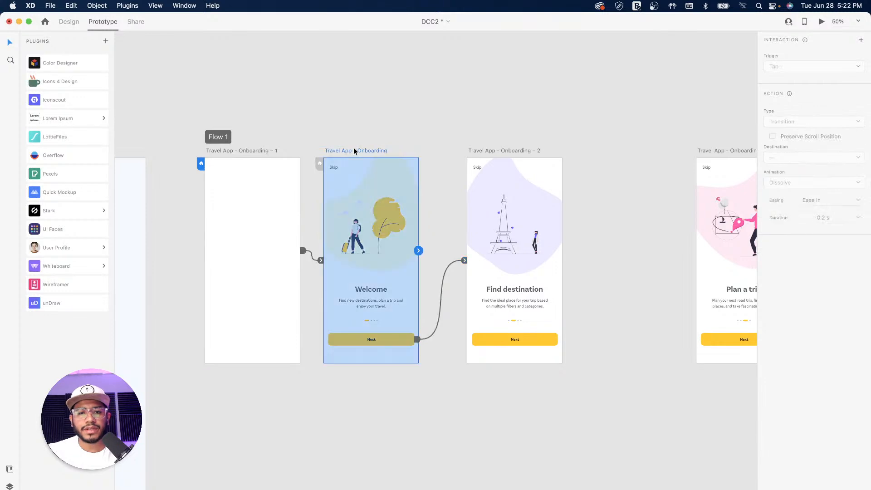
click(821, 23)
click(438, 430)
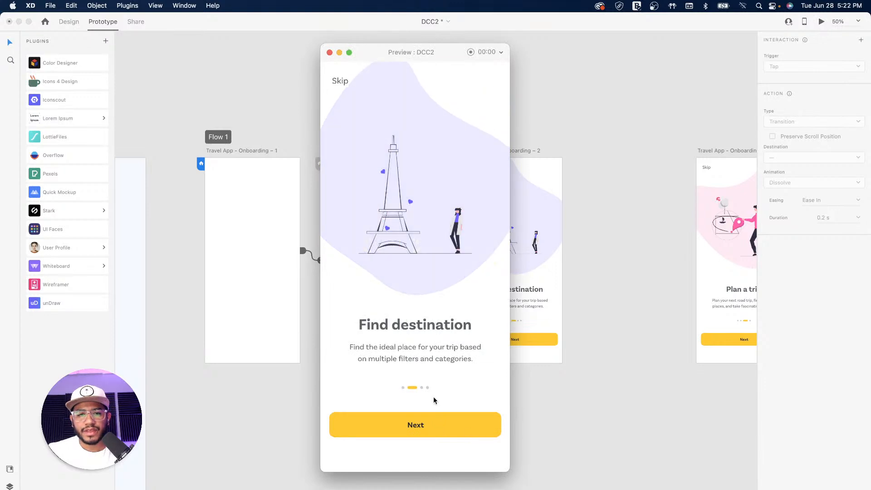
click(329, 53)
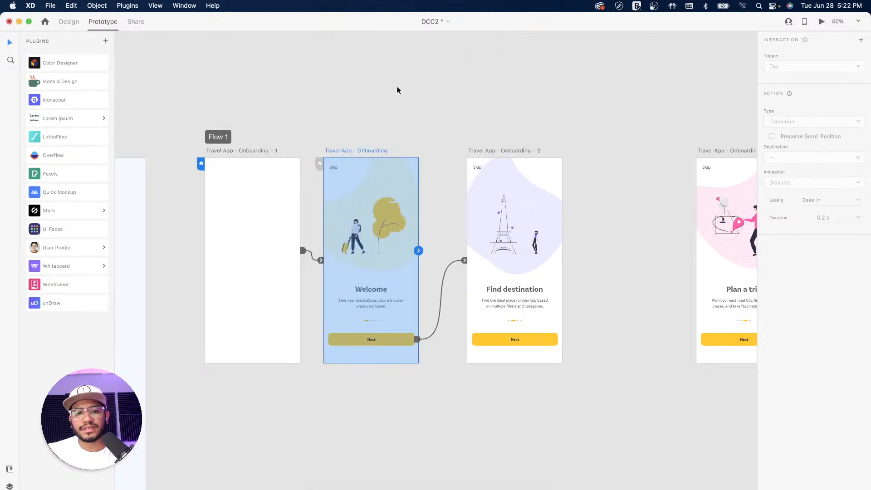
Switch Welcome's Next transition to Ease In-Out and preview from the blank first screen
click(443, 274)
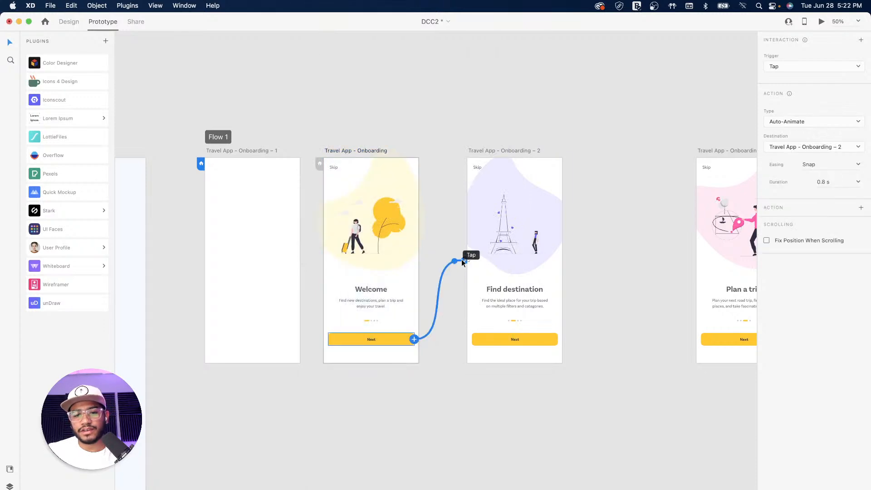
click(860, 165)
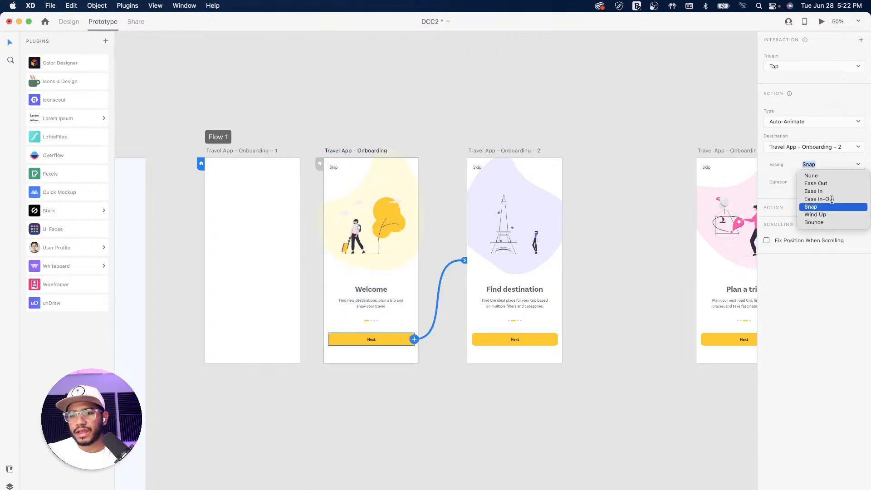
click(831, 199)
click(361, 151)
click(239, 151)
click(822, 22)
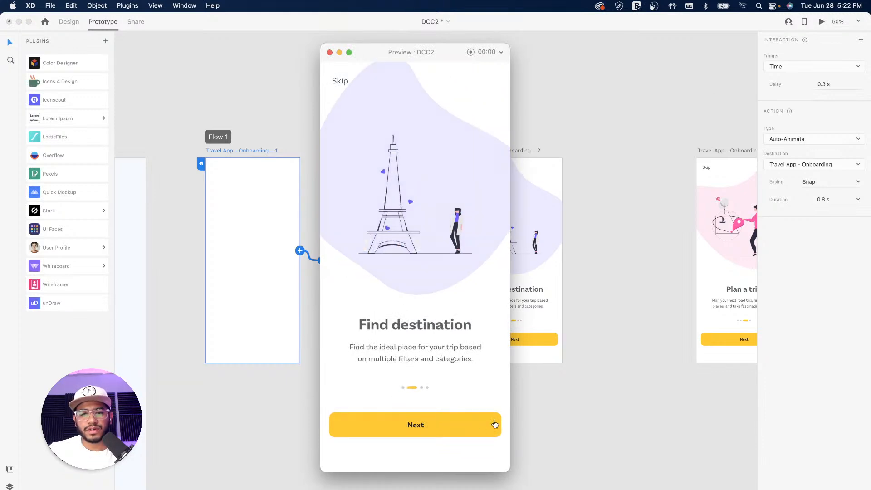
Play the preview through Plan a trip to Enjoy your travel, then close it
click(442, 429)
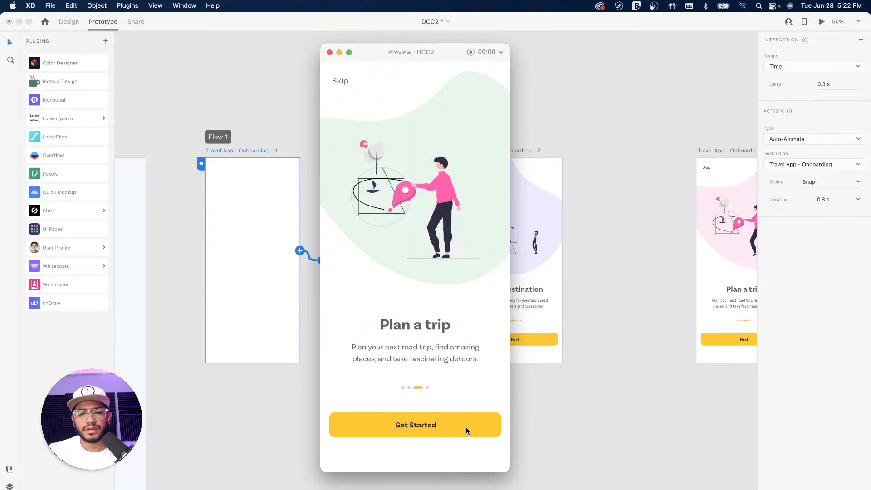
click(466, 427)
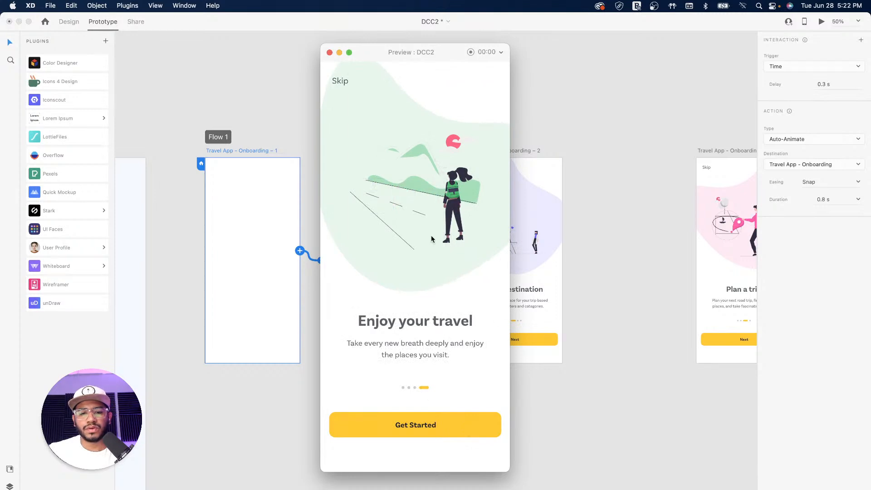
click(330, 53)
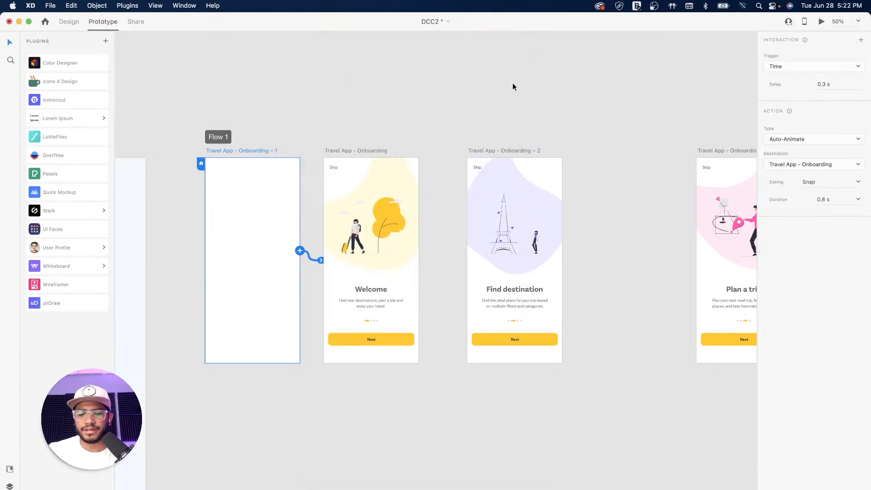
Reopen the preview with Cmd+Return, click Next through all screens to Enjoy your travel, and close it
key(super+Return)
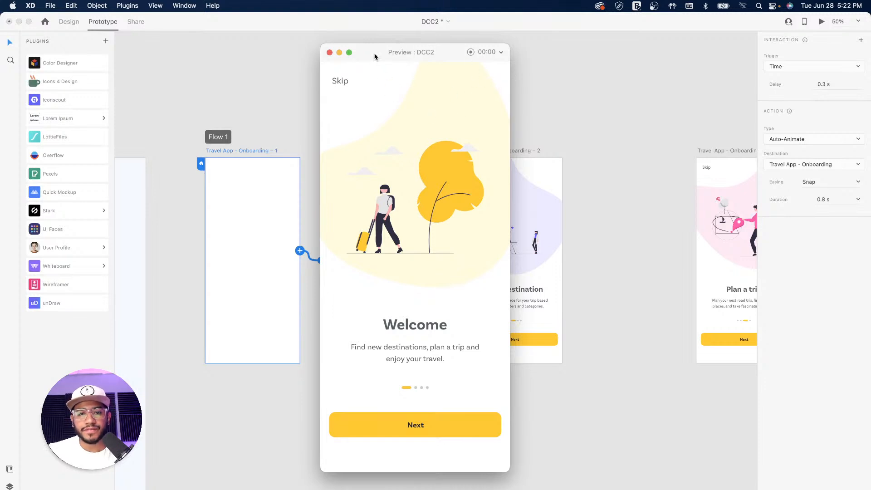
drag(375, 56, 369, 56)
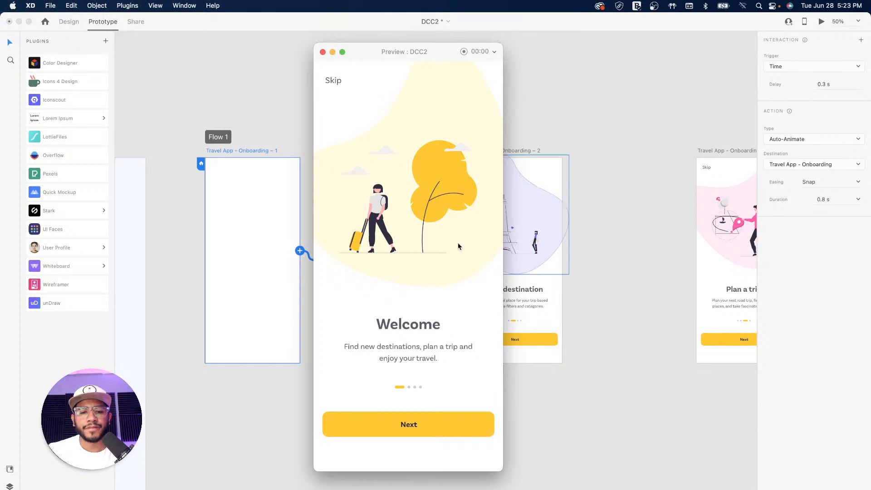
click(440, 423)
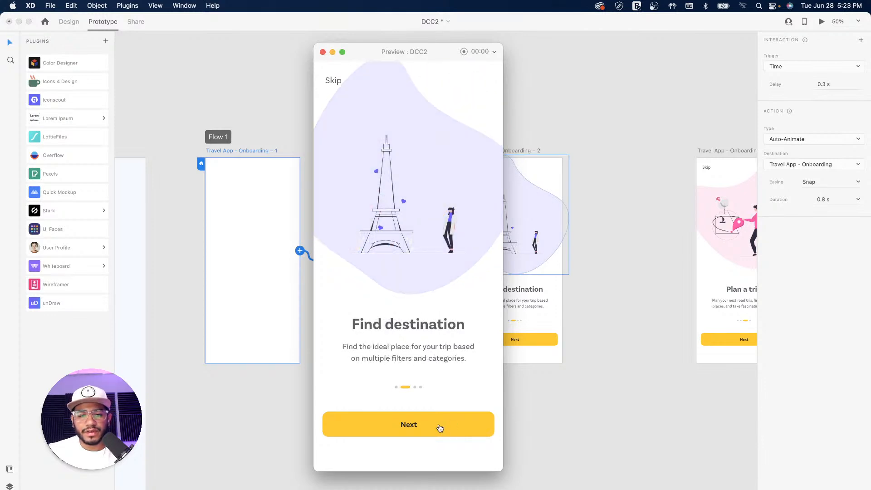
click(440, 426)
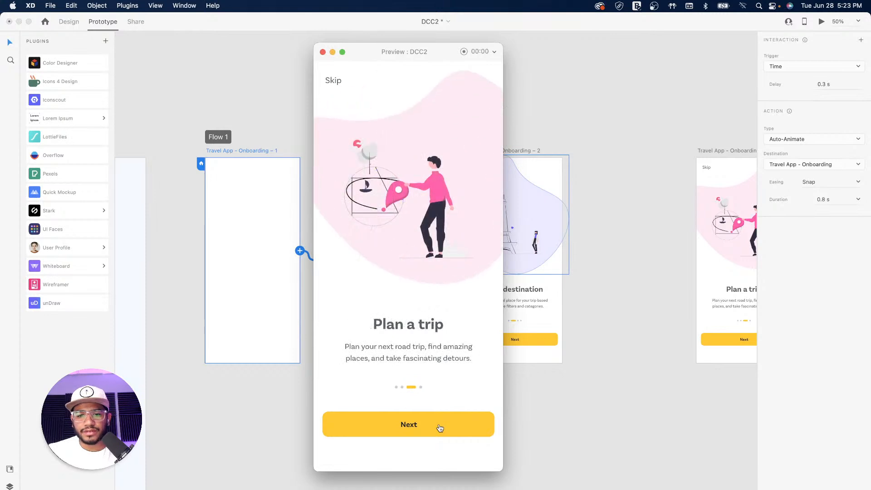
click(439, 427)
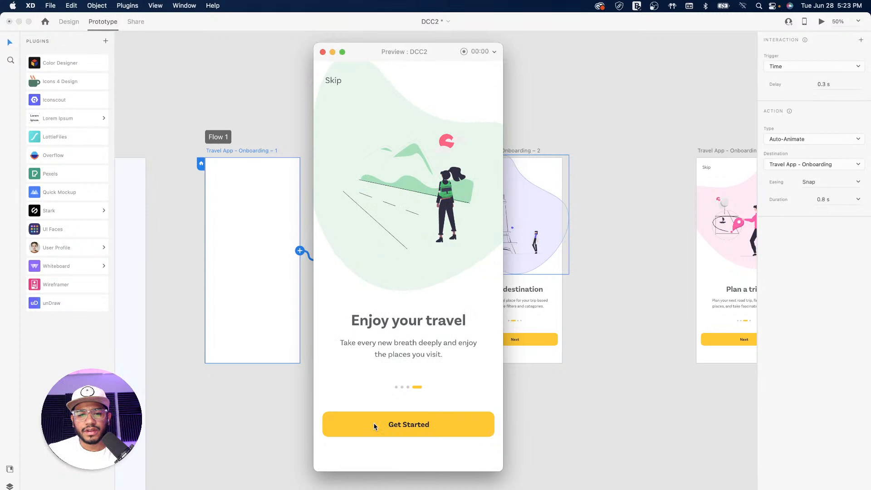
click(323, 52)
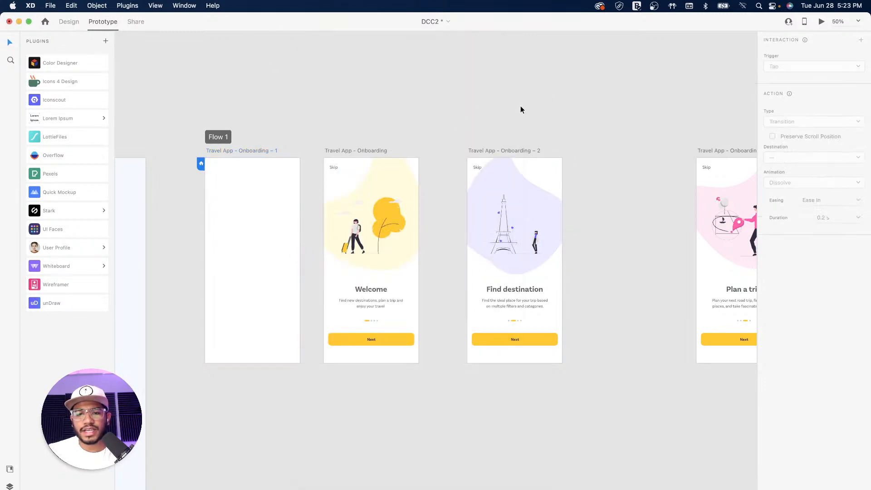
scroll(546, 92, right, 5)
Move the Plan a trip and Enjoy your travel artboards left, closing the gaps between screens
click(557, 150)
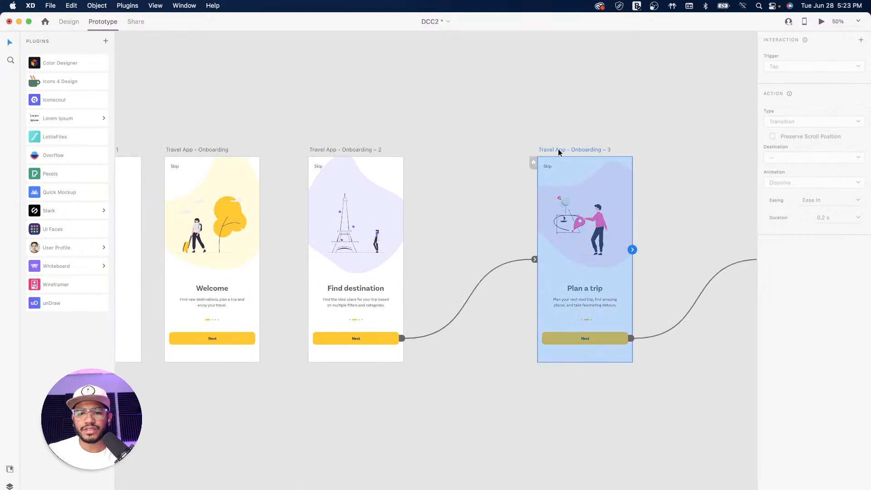
drag(562, 150, 475, 148)
scroll(638, 176, right, 5)
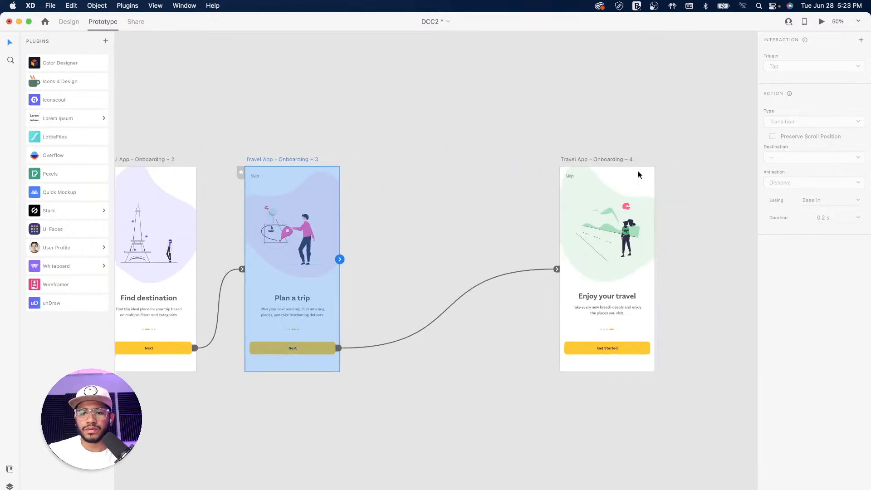
drag(595, 160, 424, 156)
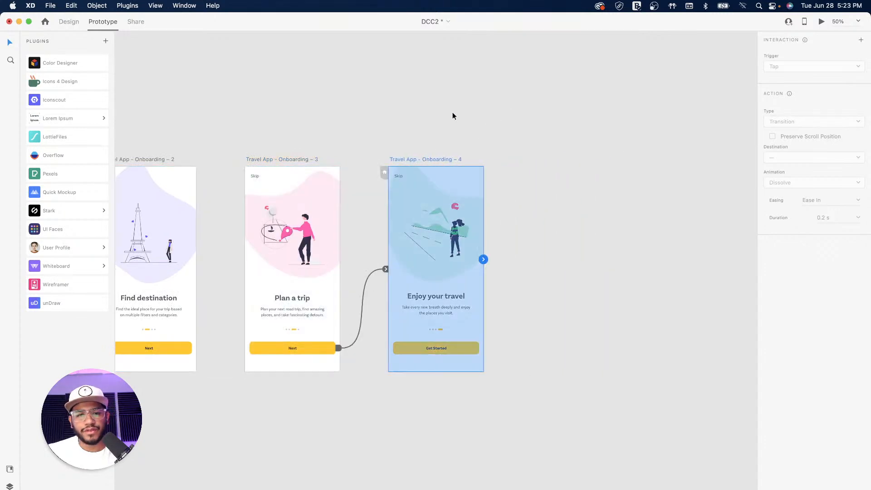
click(429, 117)
Pan back to the first onboarding screens and reselect the Welcome artboard
drag(247, 127, 511, 111)
drag(418, 107, 389, 117)
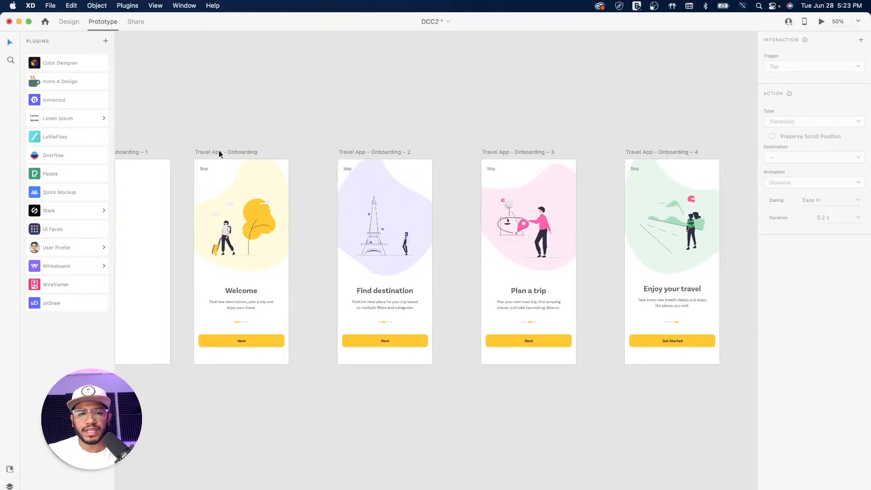
scroll(311, 130, left, 5)
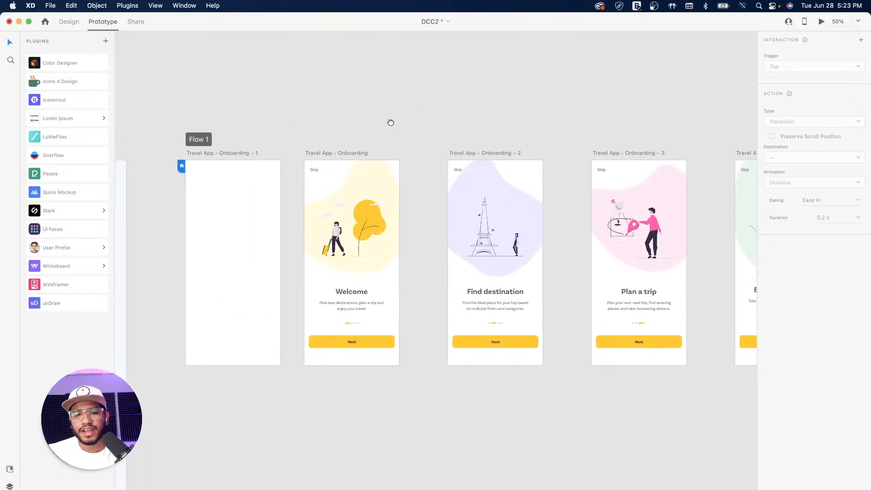
click(348, 152)
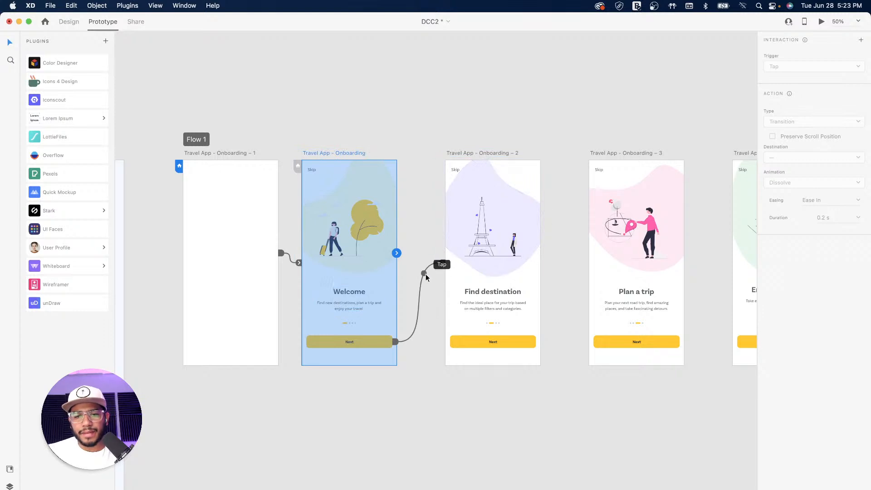
click(470, 154)
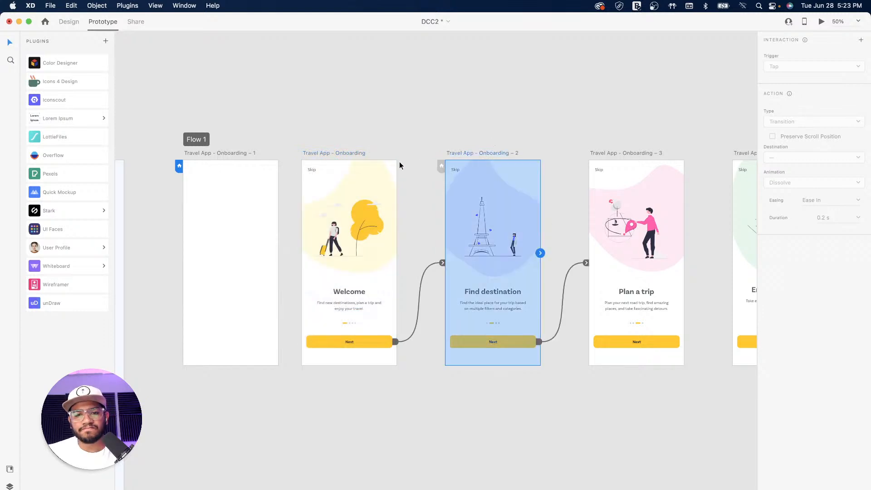
click(348, 152)
Re-link Welcome's Next tap to Find destination with Wind Up easing
drag(422, 271, 537, 245)
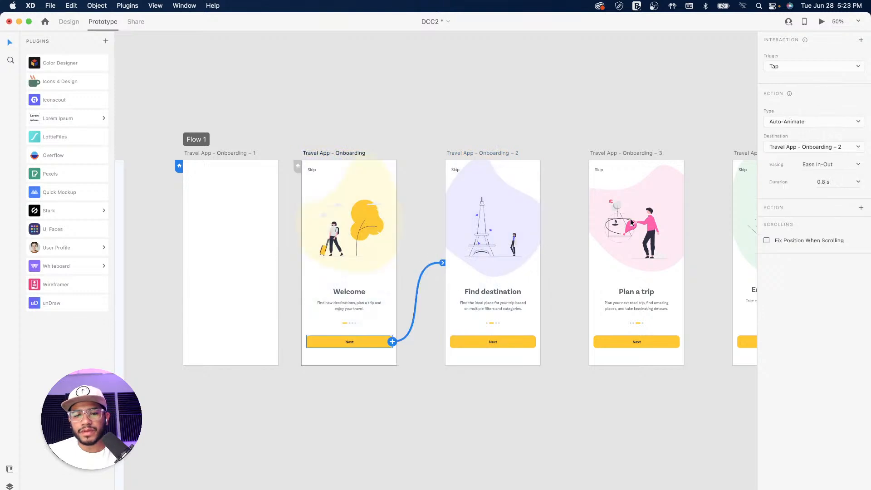
click(858, 165)
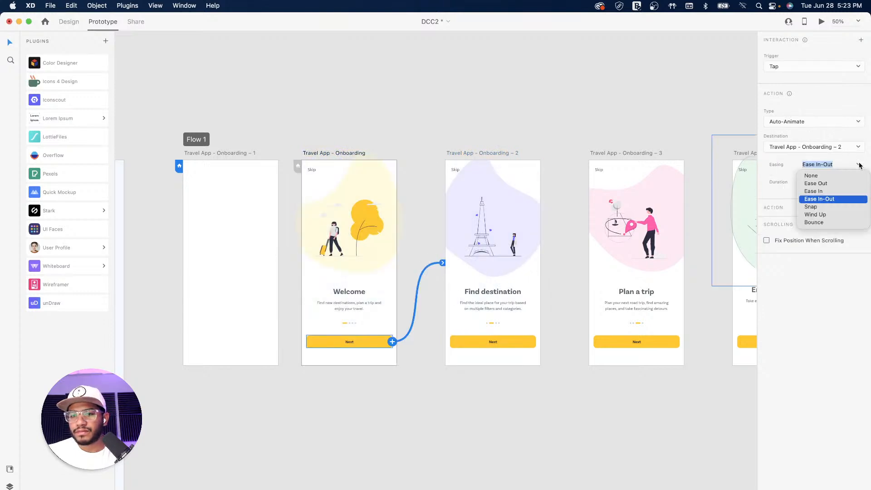
click(826, 219)
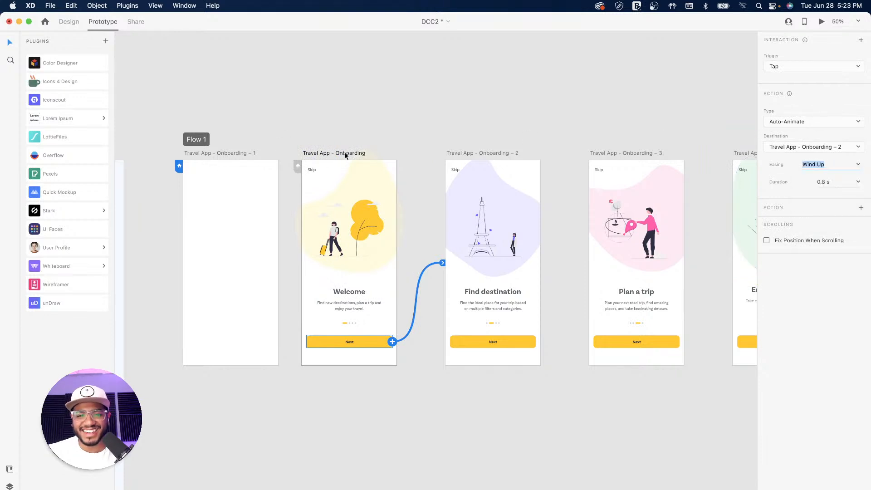
Preview from Welcome through Find destination to Plan a trip, then close the preview
click(344, 153)
click(822, 21)
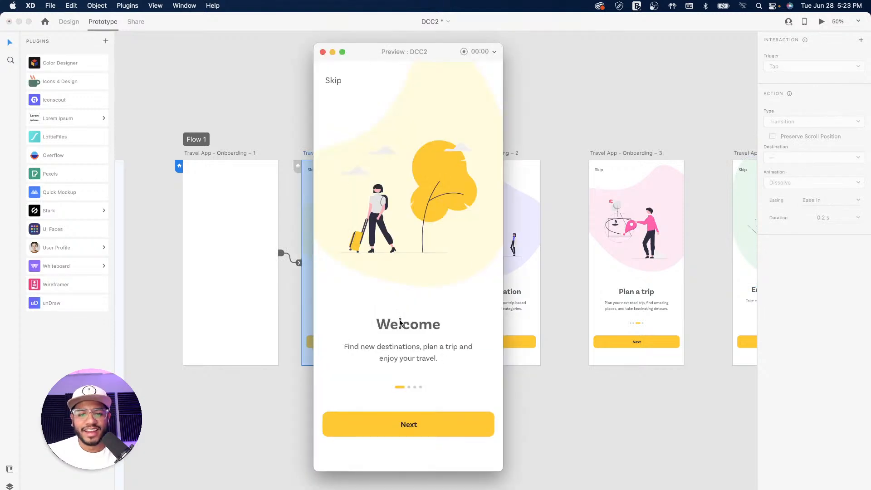
click(421, 426)
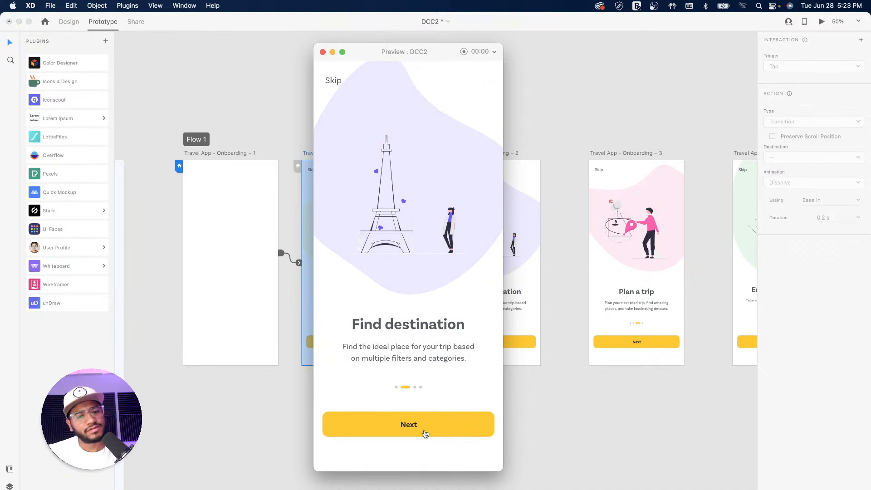
key(Left)
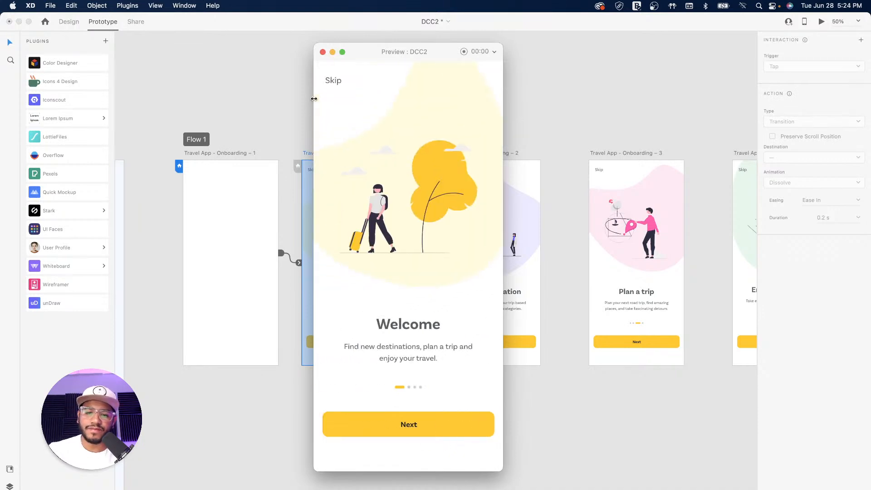
click(422, 428)
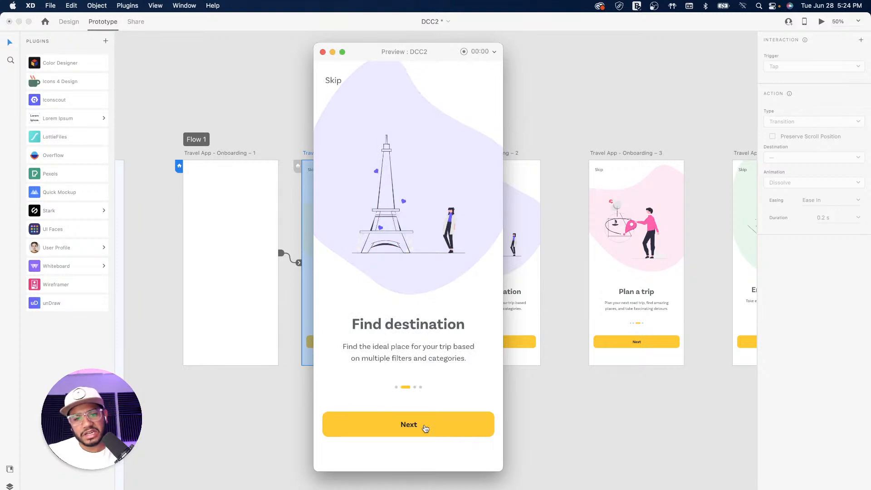
click(420, 429)
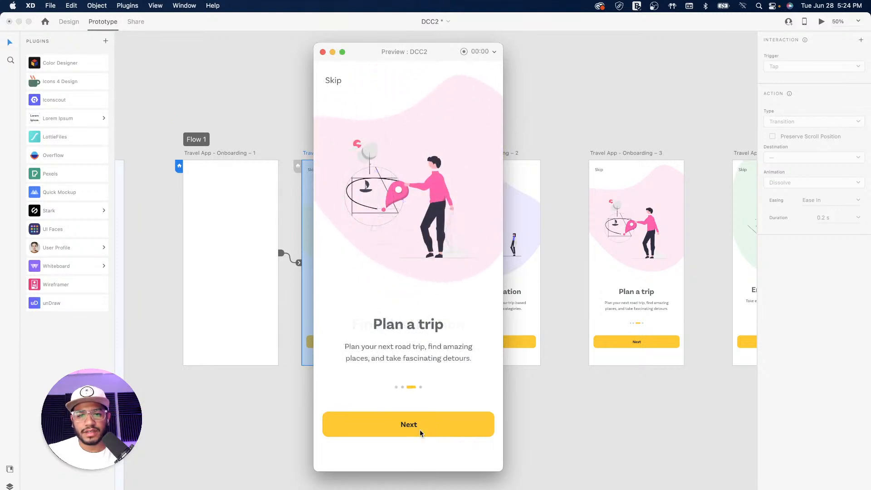
click(323, 53)
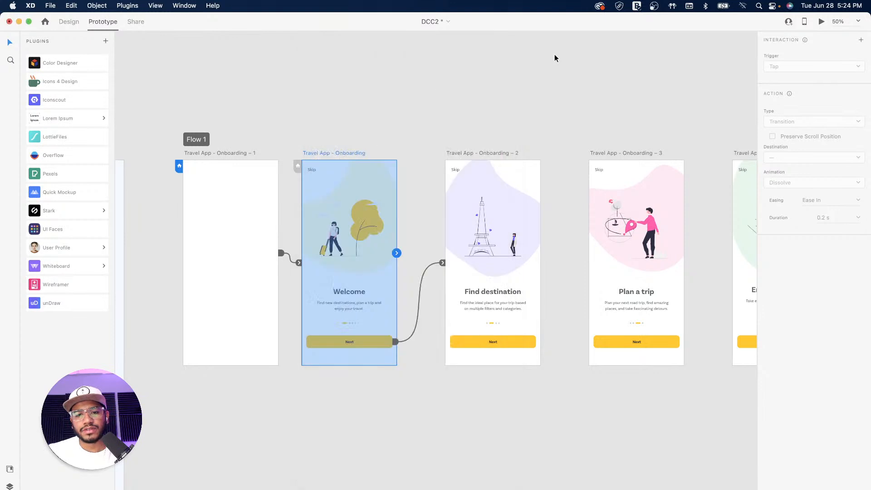
Set Find destination's Next transition to Plan a trip to Ease In easing
click(482, 152)
click(576, 275)
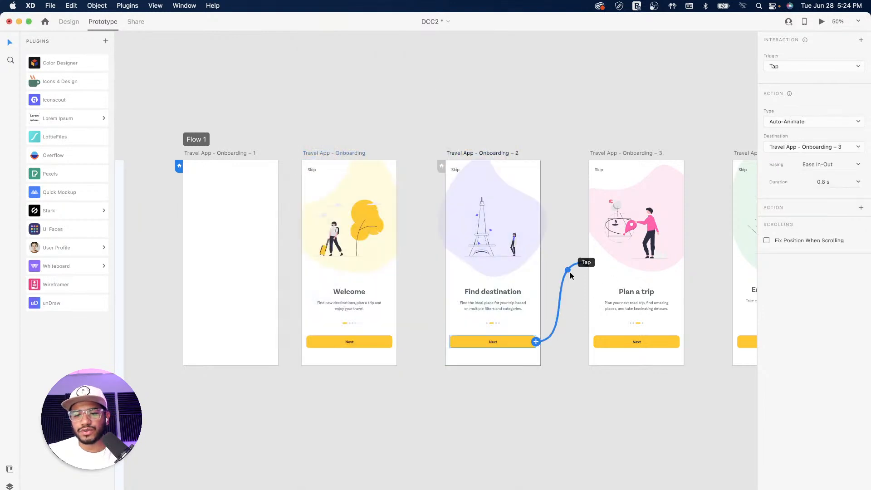
click(860, 166)
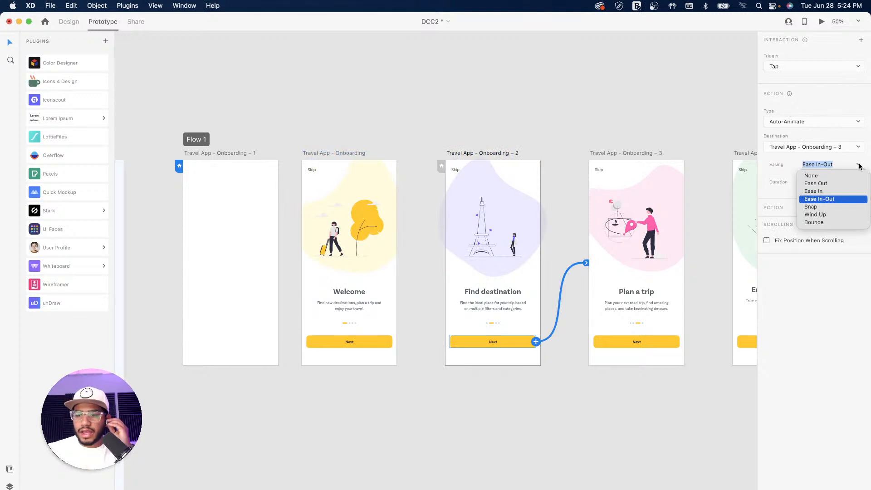
click(821, 192)
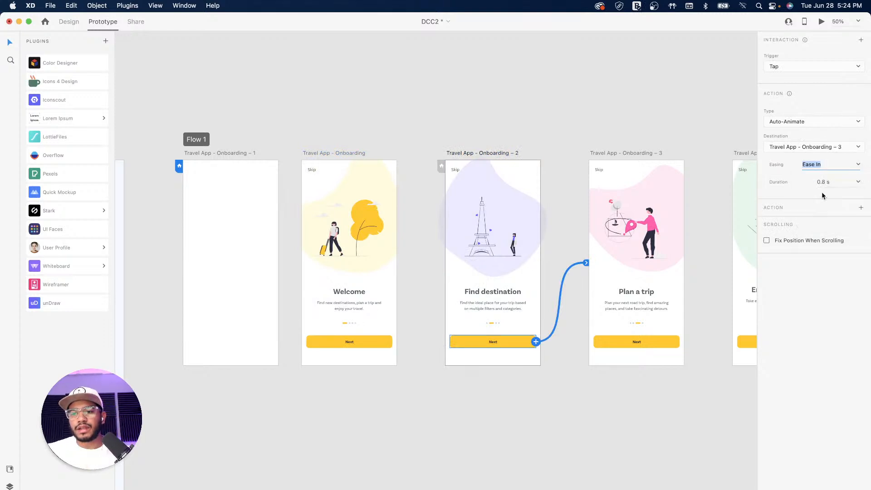
Preview from Find destination, advance to Plan a trip, and close the preview
click(483, 152)
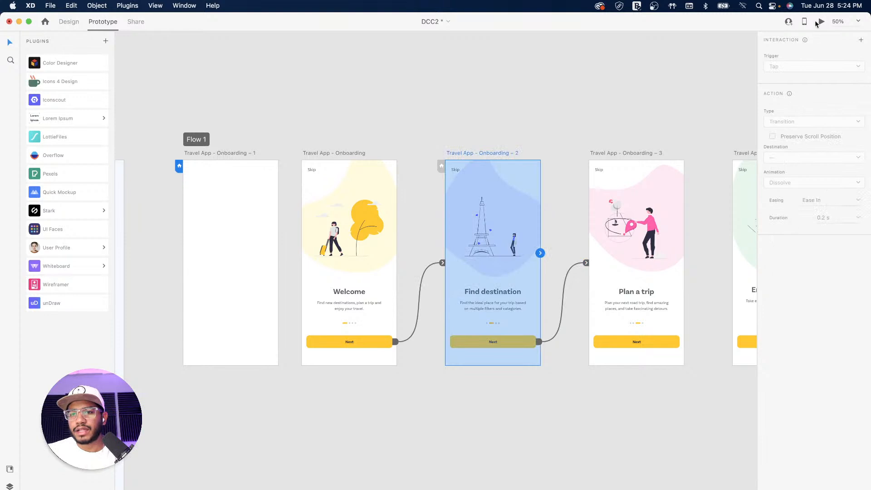
click(820, 23)
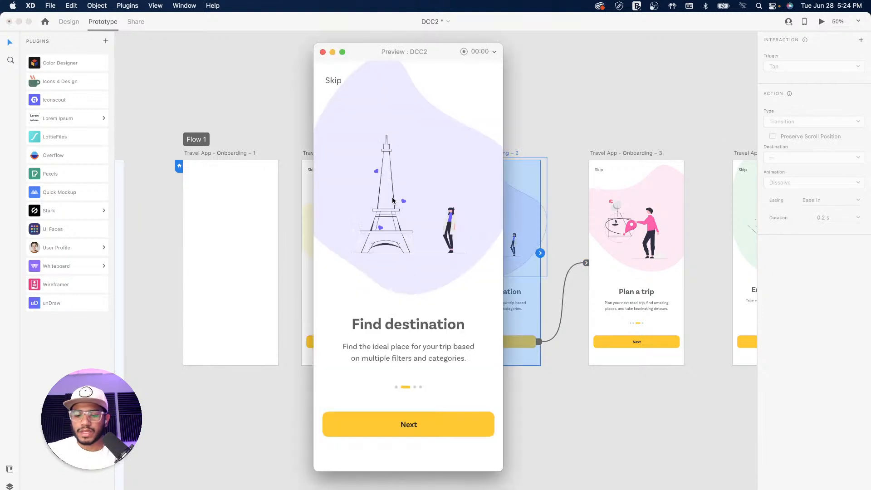
click(393, 200)
click(417, 426)
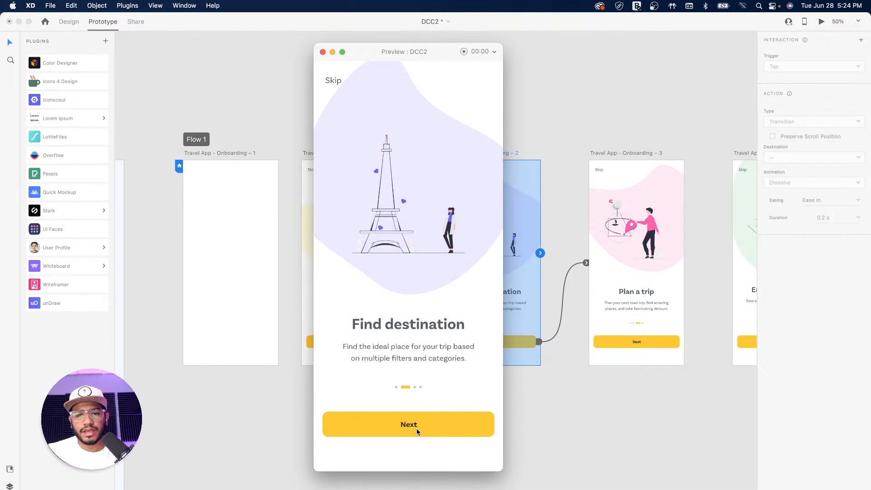
click(417, 428)
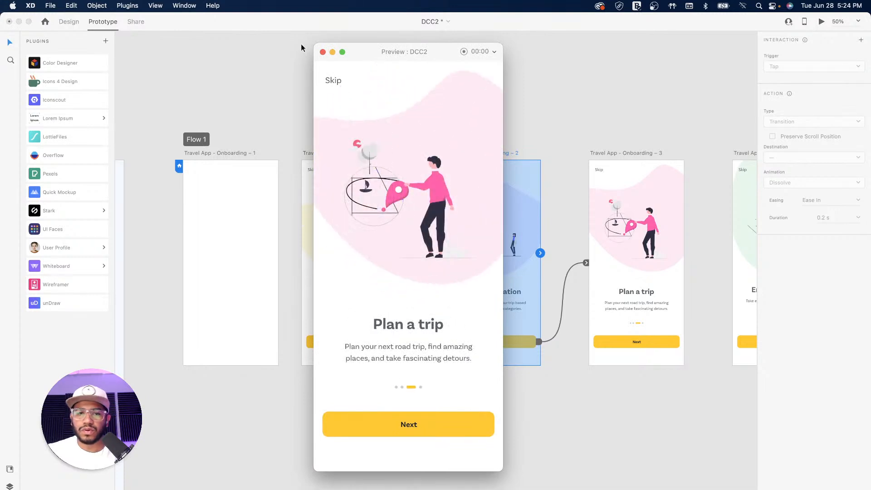
click(322, 52)
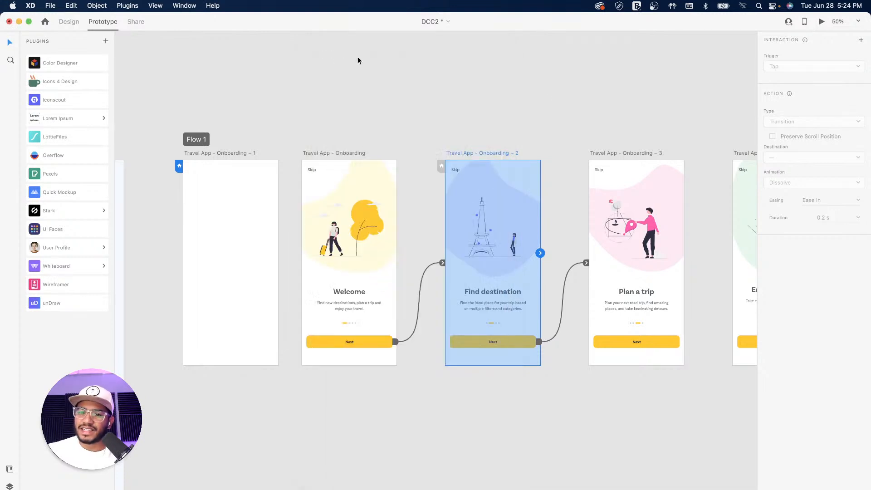
Try Bounce easing on Welcome's Next transition and preview Welcome to Find destination twice
click(419, 291)
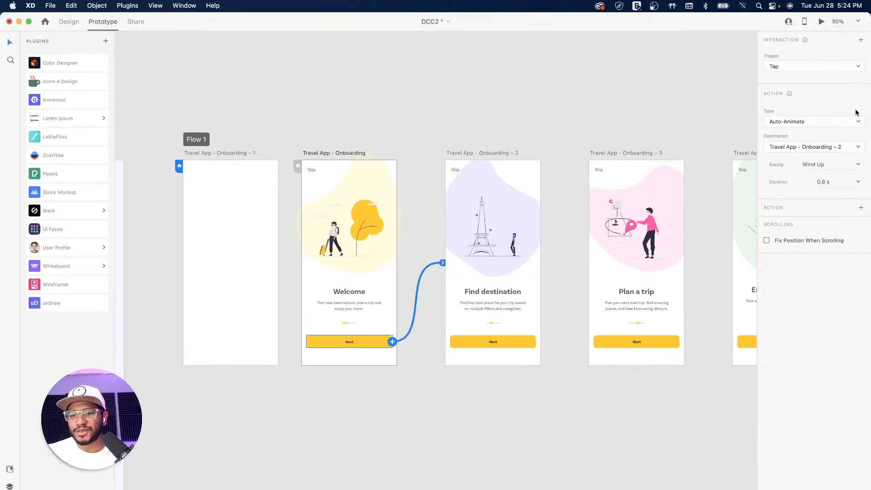
click(859, 165)
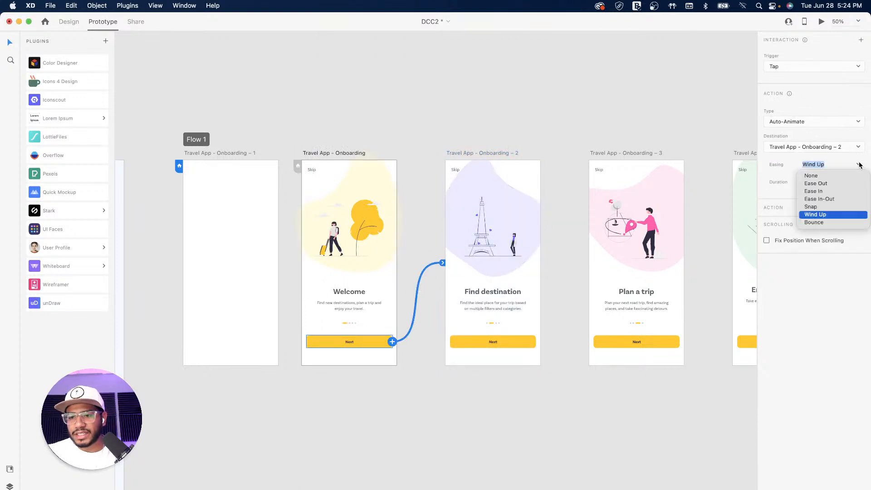
click(816, 222)
click(340, 153)
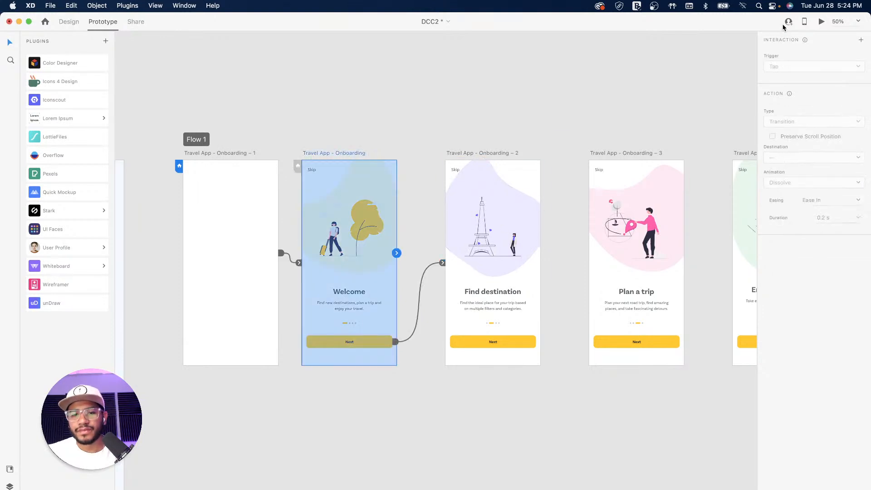
click(822, 21)
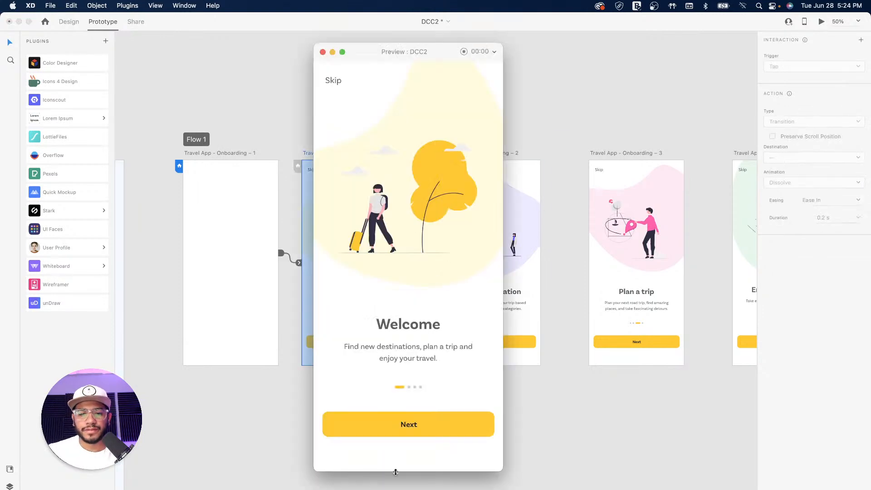
click(416, 427)
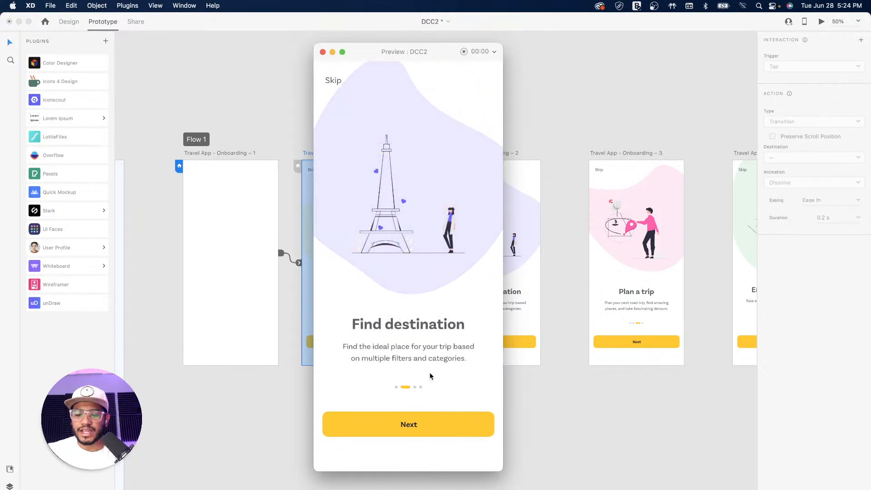
key(Left)
click(421, 426)
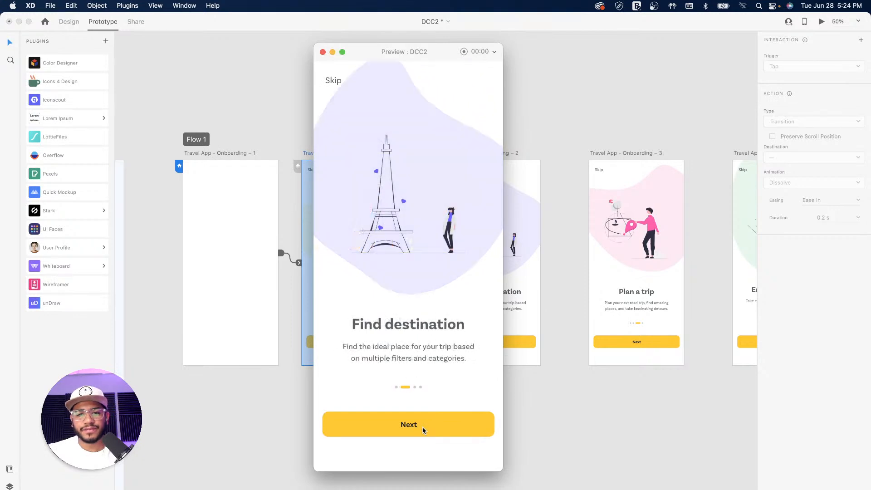
click(323, 52)
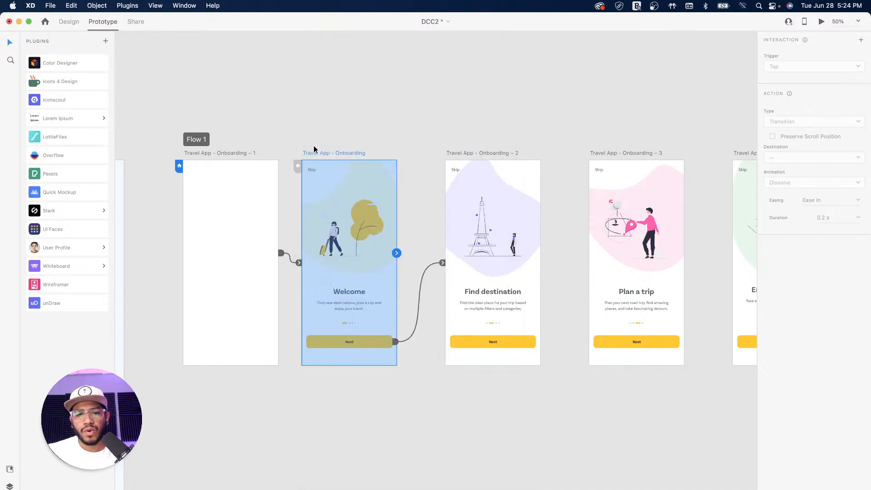
Re-link Welcome's Next to Onboarding – 2 with Ease In-Out easing
drag(421, 279, 472, 254)
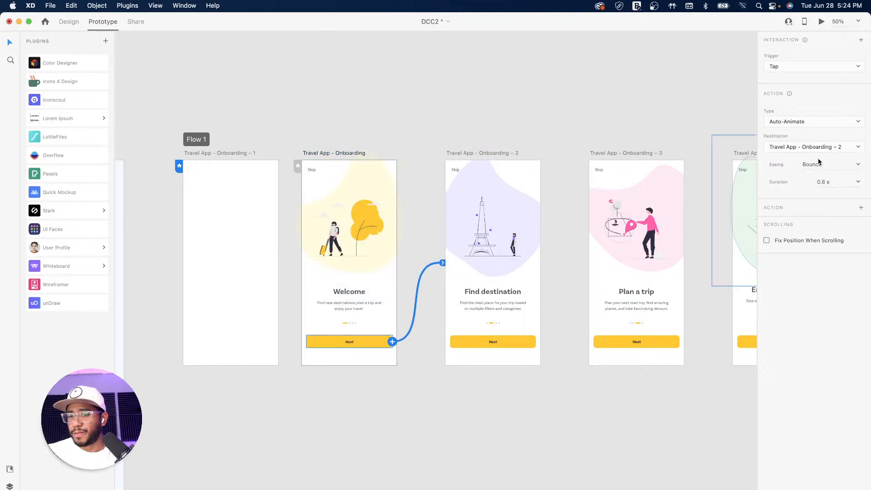
click(859, 164)
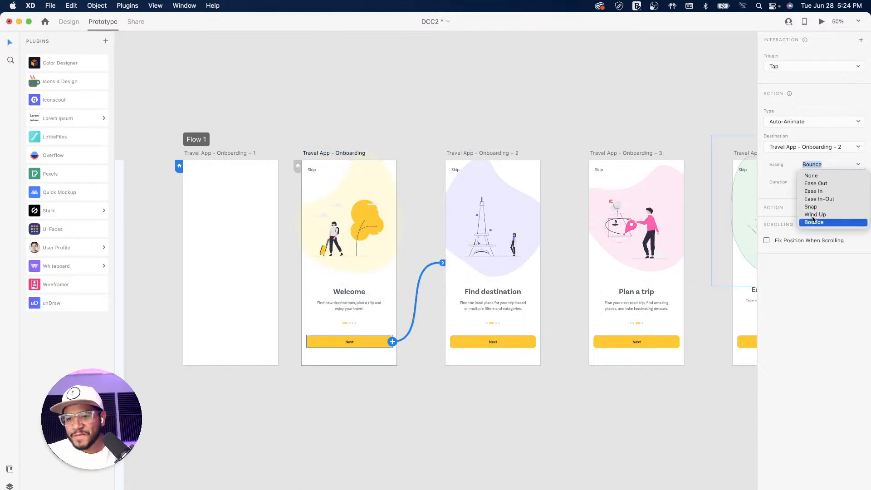
click(833, 199)
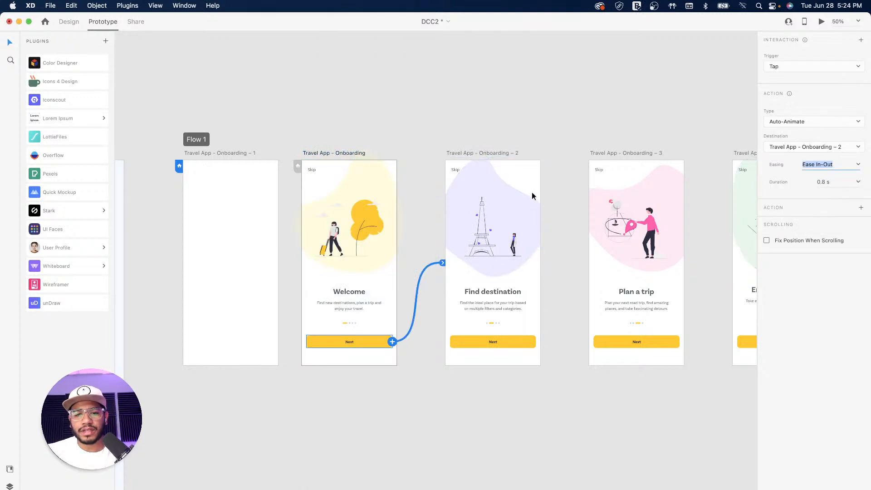
Inspect the Find destination Next interaction and pan across to the blank intro screen
click(481, 154)
click(566, 272)
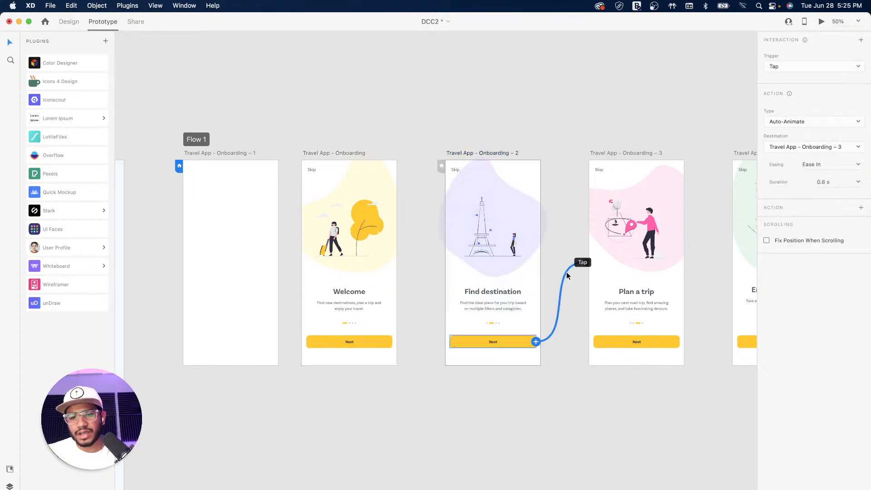
click(630, 153)
drag(638, 151, 488, 154)
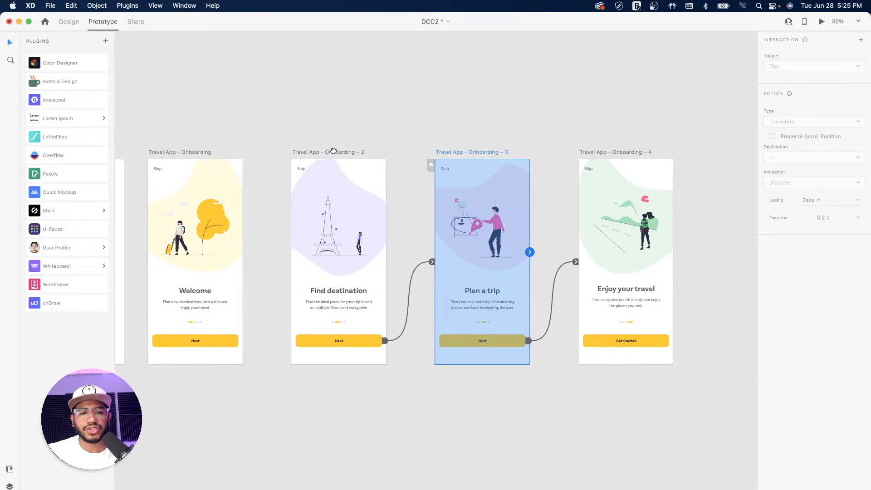
drag(319, 151, 636, 145)
click(387, 145)
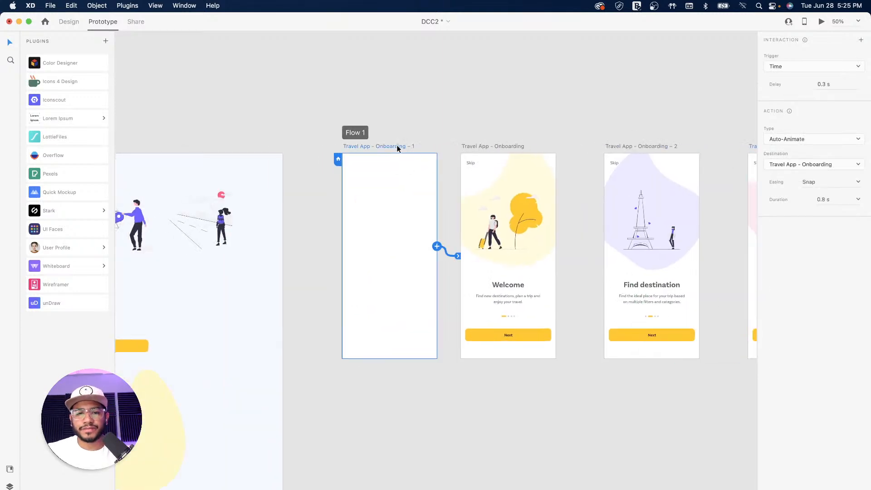
key(super+Return)
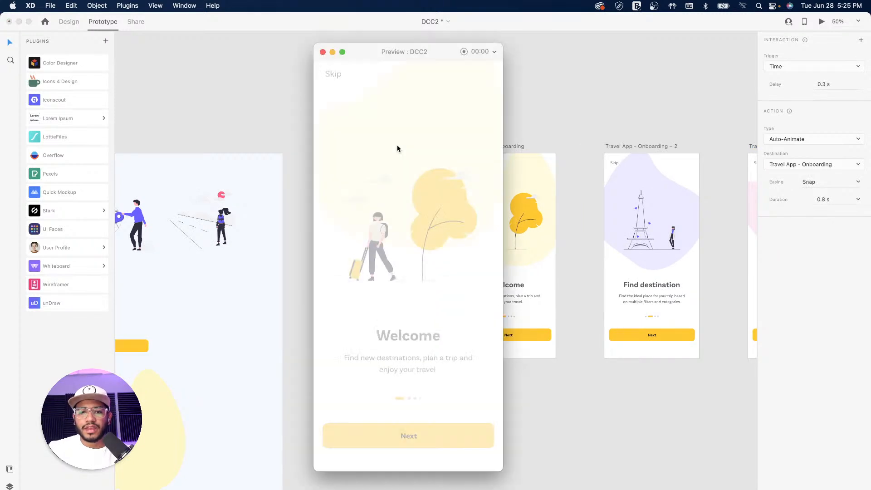
click(447, 428)
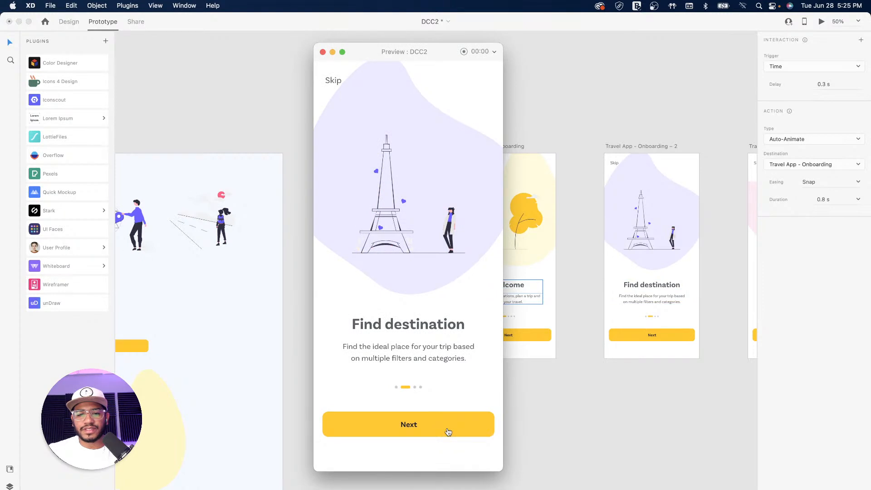
click(447, 429)
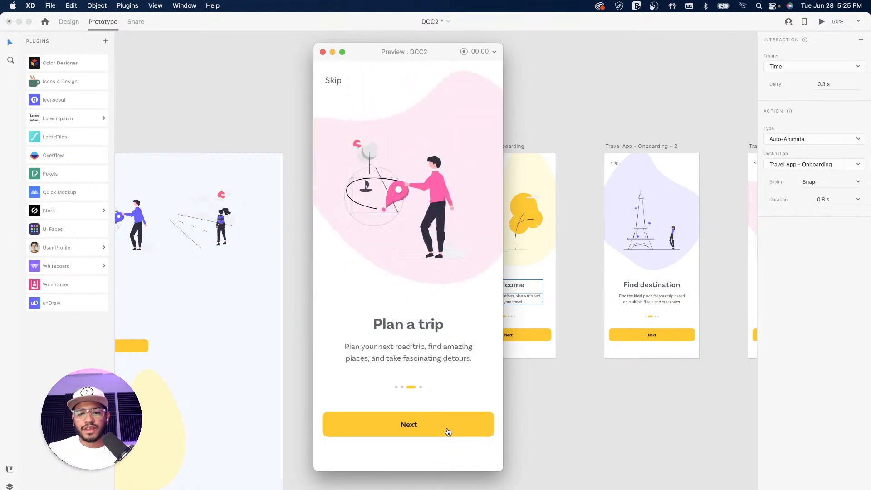
click(447, 428)
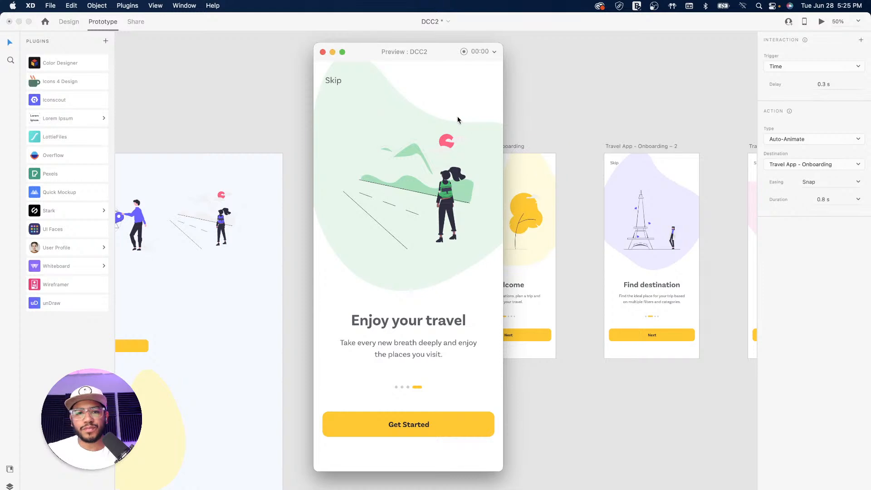
drag(444, 54, 496, 61)
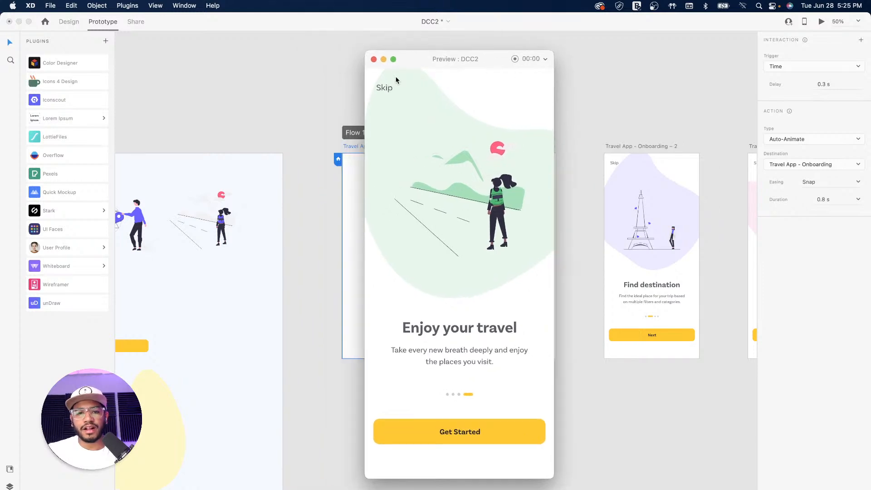
click(374, 61)
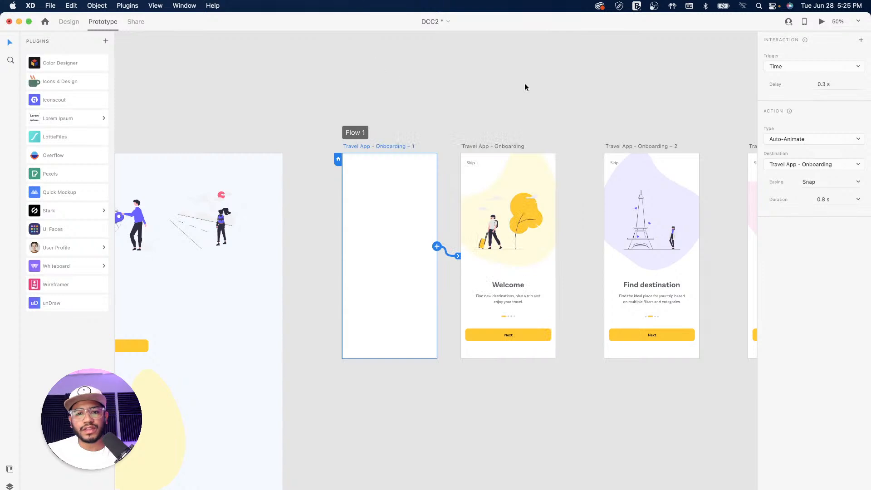
click(583, 130)
drag(583, 130, 439, 135)
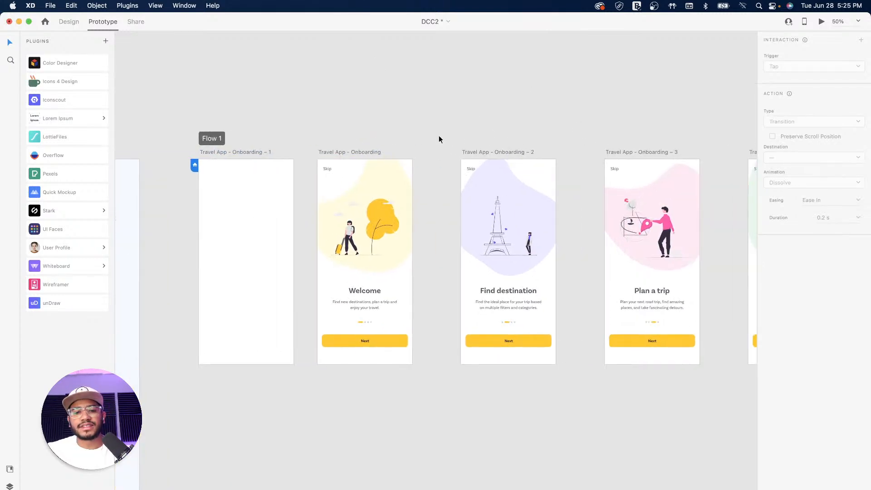
drag(566, 123, 470, 124)
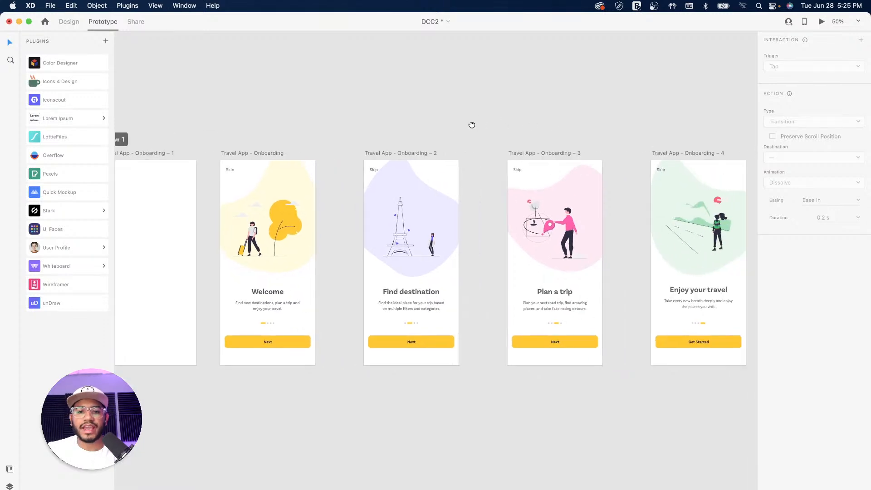
drag(394, 131, 448, 127)
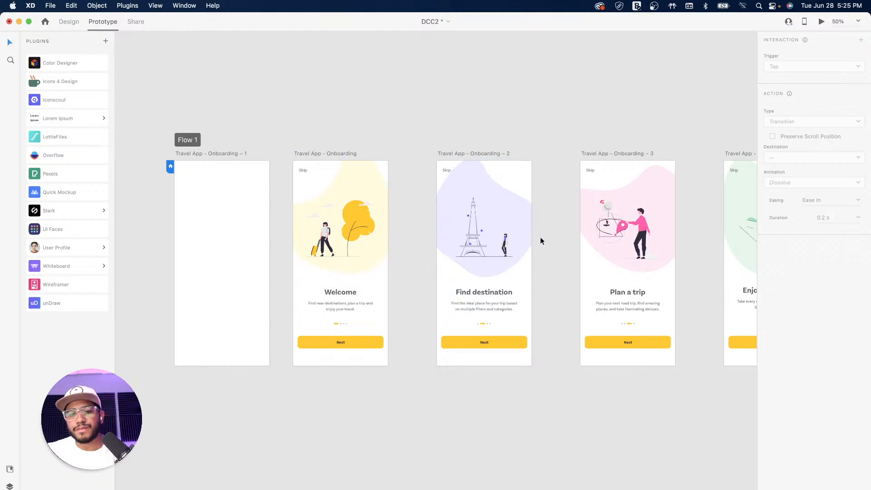
drag(569, 141, 512, 147)
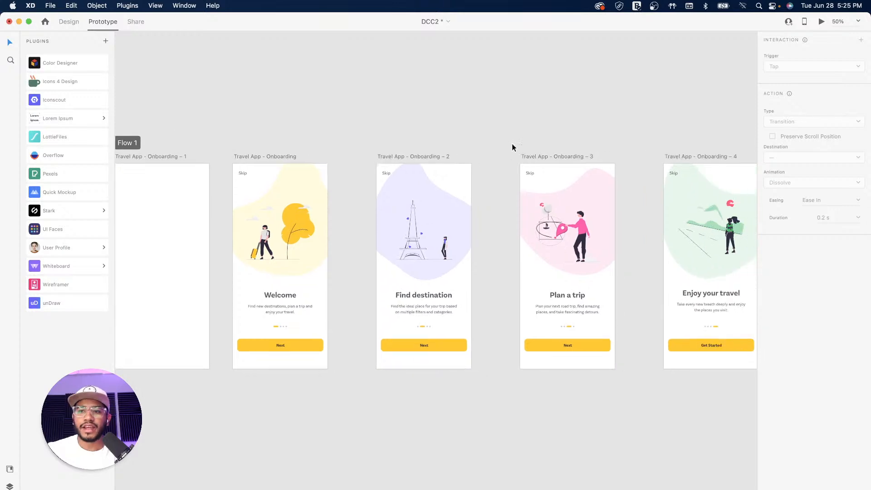